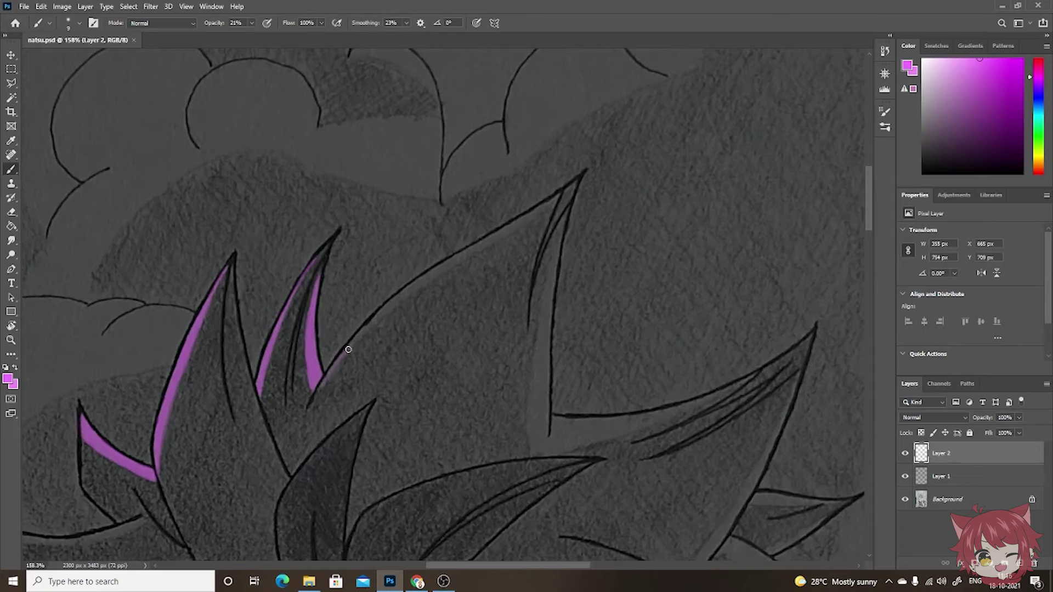
- Paint pink rim light along the top hair spike, its inner edge and the spike base
left_click_drag(349, 349, 559, 193)
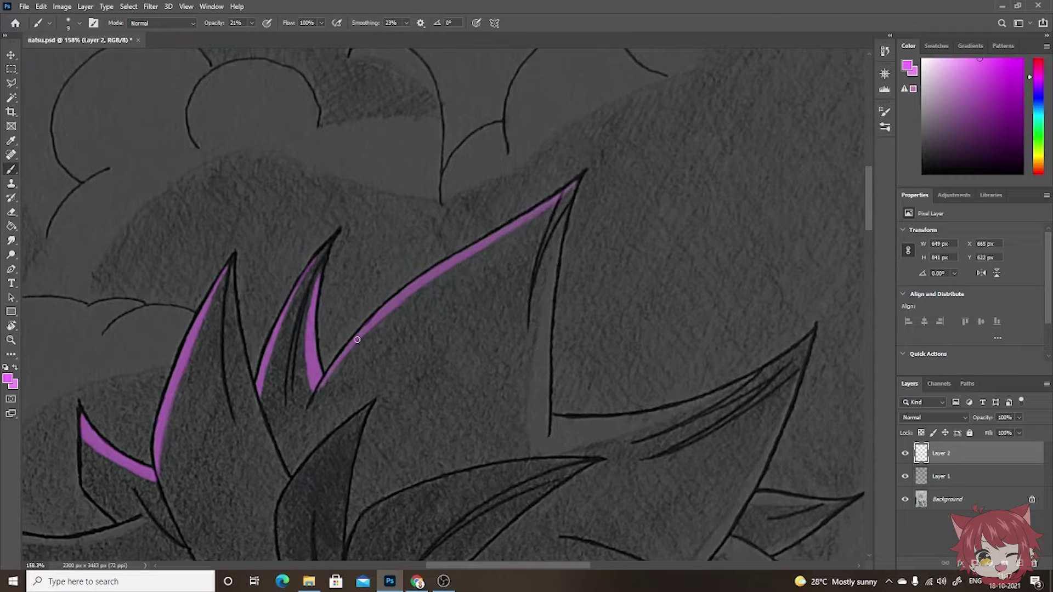
mouse_move(556, 198)
left_mouse_down()
mouse_move(520, 130)
mouse_move(496, 384)
left_mouse_up()
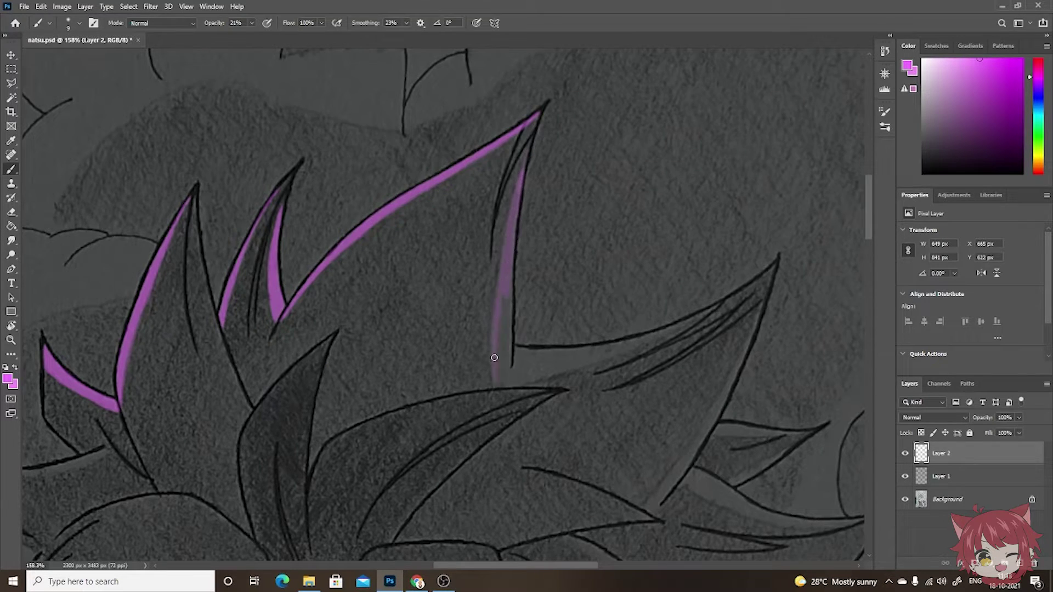
left_click_drag(506, 285, 502, 384)
mouse_move(529, 176)
left_mouse_down()
mouse_move(496, 345)
mouse_move(508, 346)
left_mouse_up()
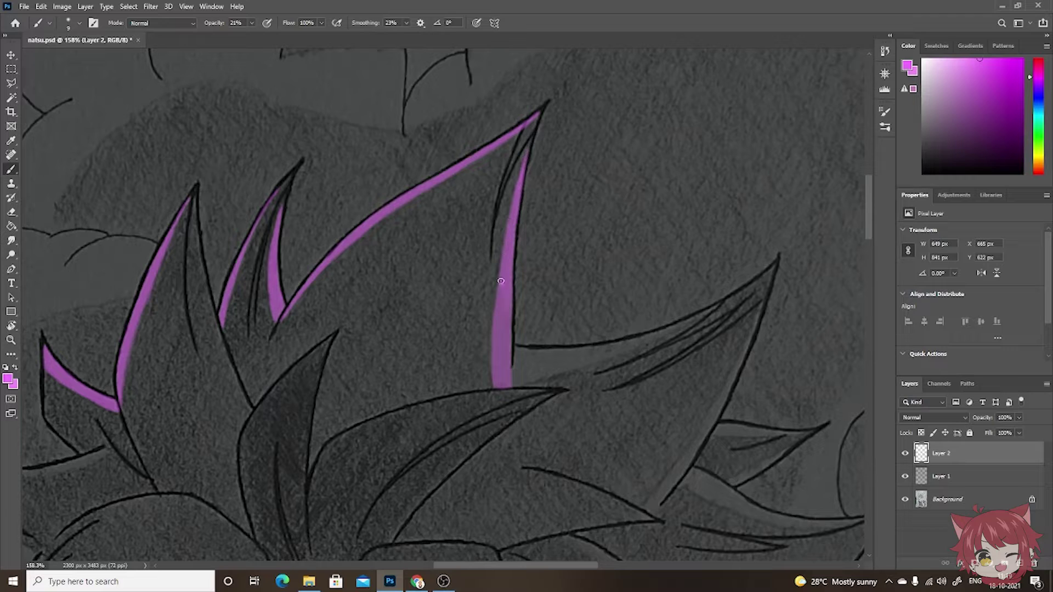
mouse_move(500, 280)
left_mouse_down()
mouse_move(502, 352)
mouse_move(529, 377)
mouse_move(518, 363)
mouse_move(570, 357)
mouse_move(539, 375)
mouse_move(764, 265)
left_mouse_up()
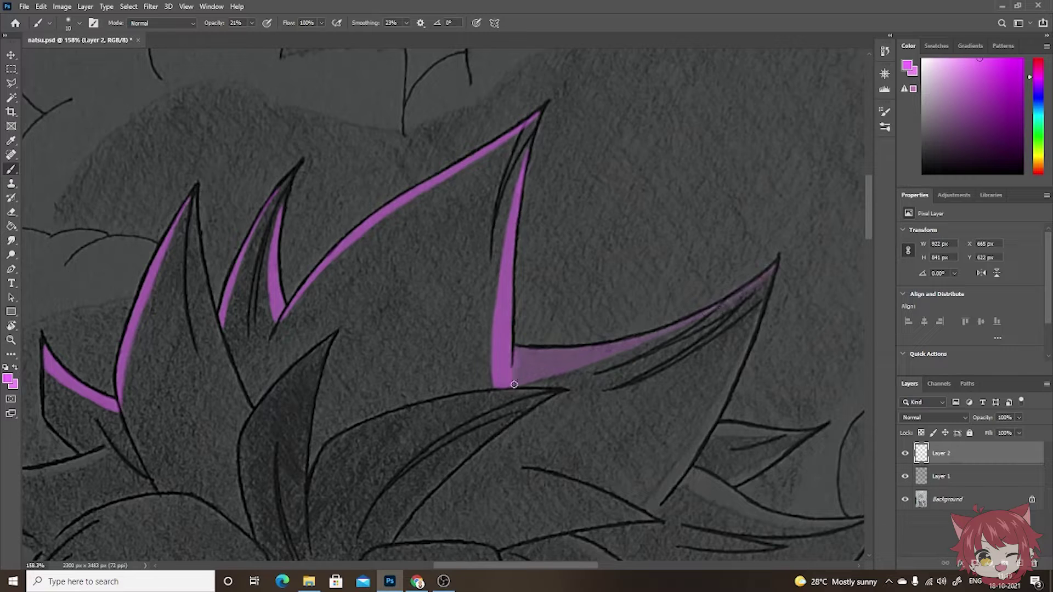
mouse_move(514, 384)
left_mouse_down()
mouse_move(541, 364)
mouse_move(527, 354)
mouse_move(662, 333)
mouse_move(762, 276)
left_mouse_up()
left_click_drag(539, 376, 541, 356)
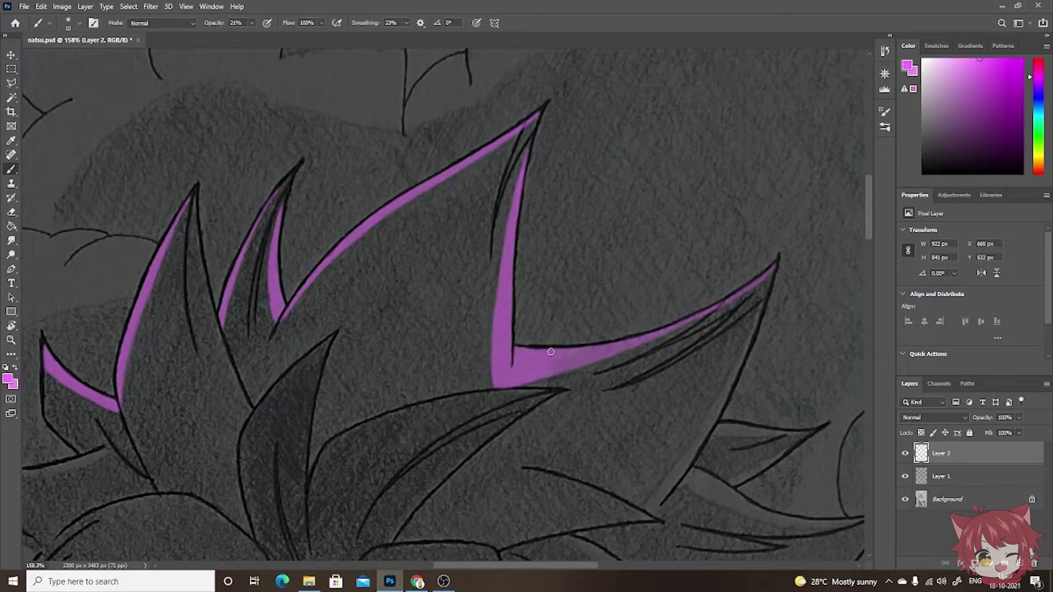
- Add a deeper pink rim along the dark spike line on the lower right hair
left_click_drag(751, 470, 589, 353)
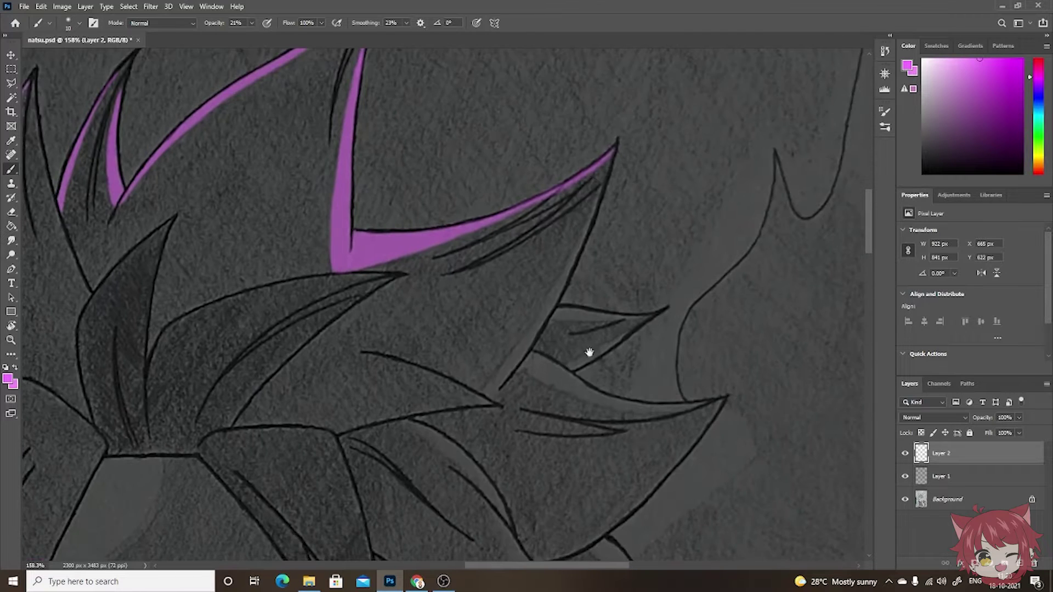
left_click_drag(597, 203, 486, 391)
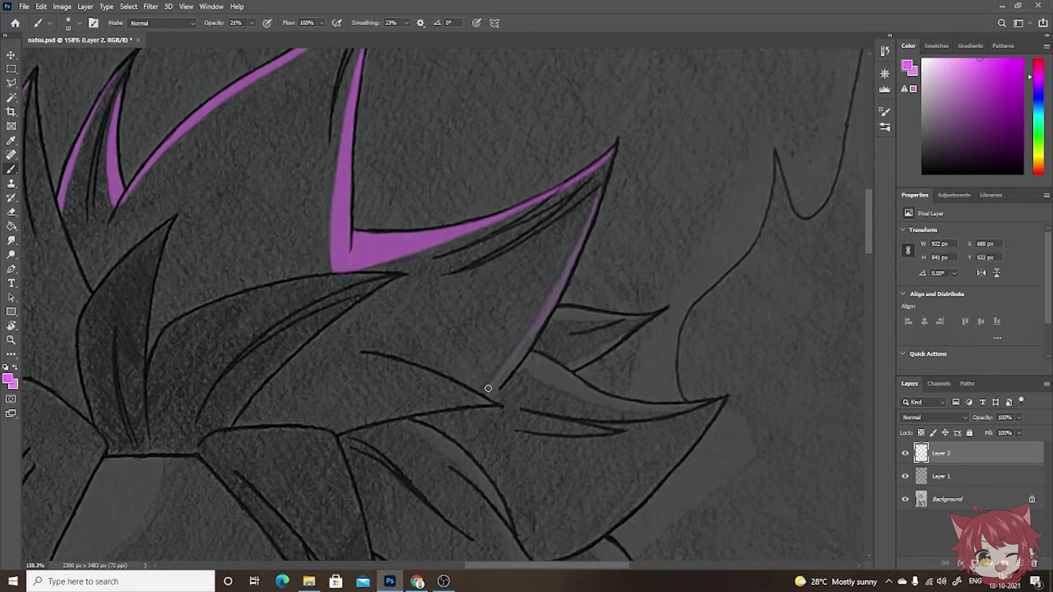
mouse_move(524, 347)
left_mouse_down()
mouse_move(559, 282)
mouse_move(501, 381)
left_mouse_up()
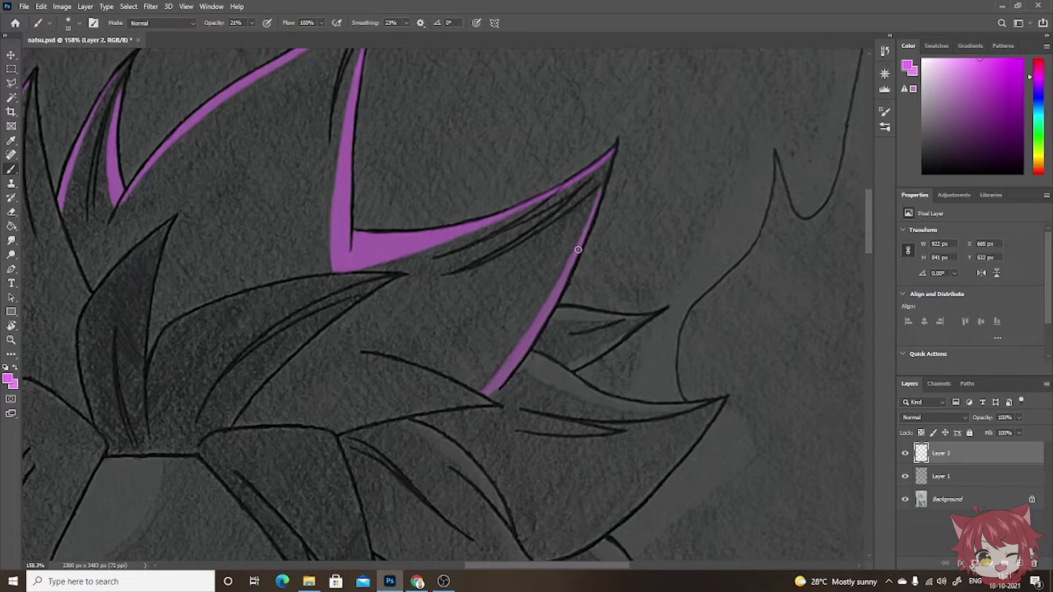
left_click_drag(534, 329, 519, 357)
left_click_drag(562, 281, 482, 196)
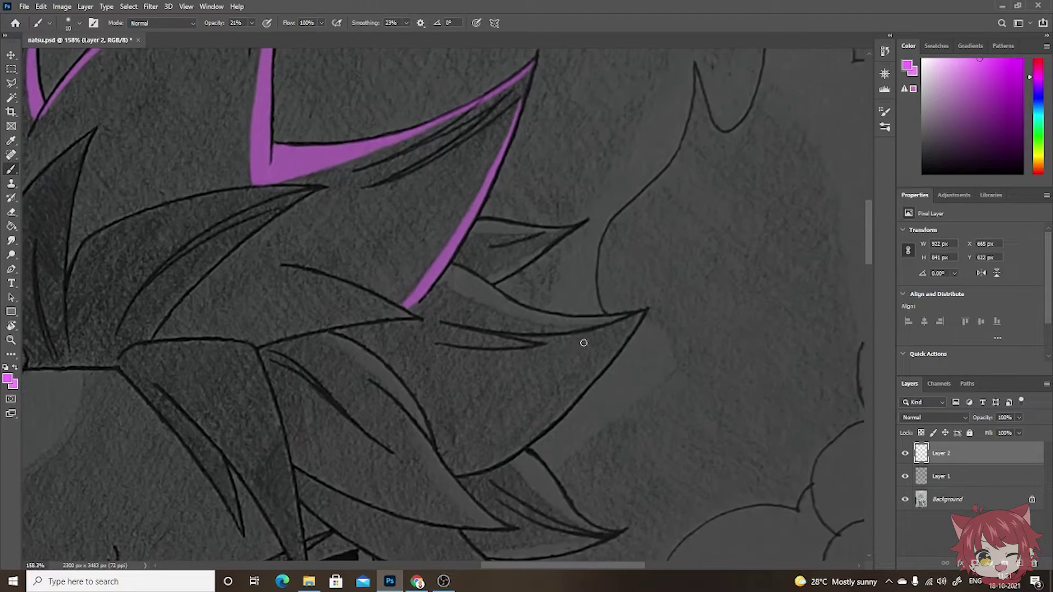
- Paint solid pink rim strokes along the next two hair spikes
mouse_move(329, 339)
left_mouse_down()
mouse_move(394, 387)
mouse_move(432, 438)
left_mouse_up()
mouse_move(374, 369)
left_mouse_down()
mouse_move(431, 437)
mouse_move(408, 494)
left_mouse_up()
mouse_move(470, 325)
left_mouse_down()
mouse_move(531, 288)
mouse_move(467, 325)
left_mouse_up()
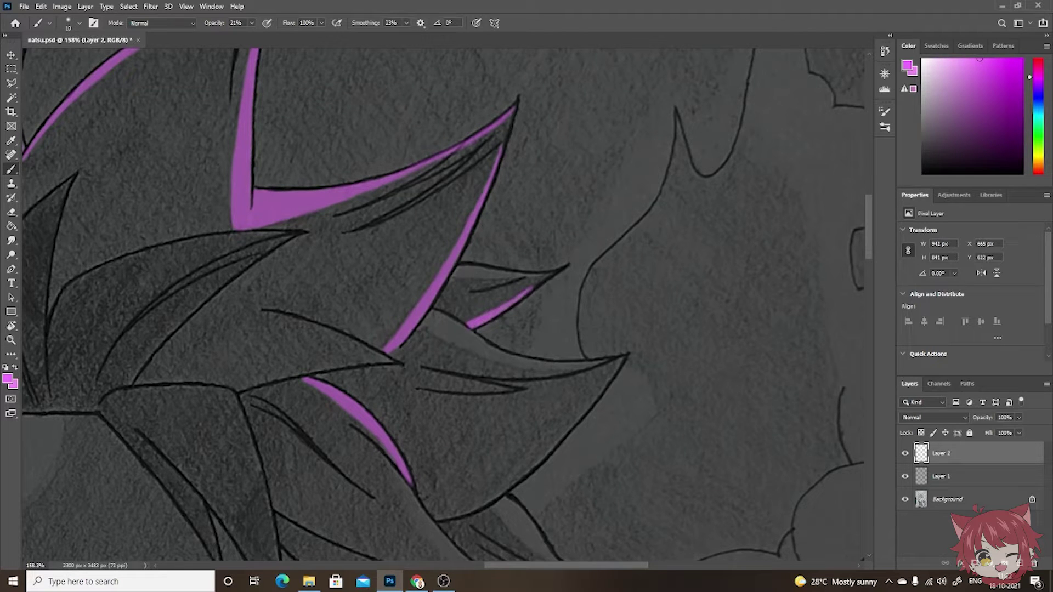
mouse_move(475, 272)
left_mouse_down()
mouse_move(548, 275)
mouse_move(451, 272)
mouse_move(543, 274)
left_mouse_up()
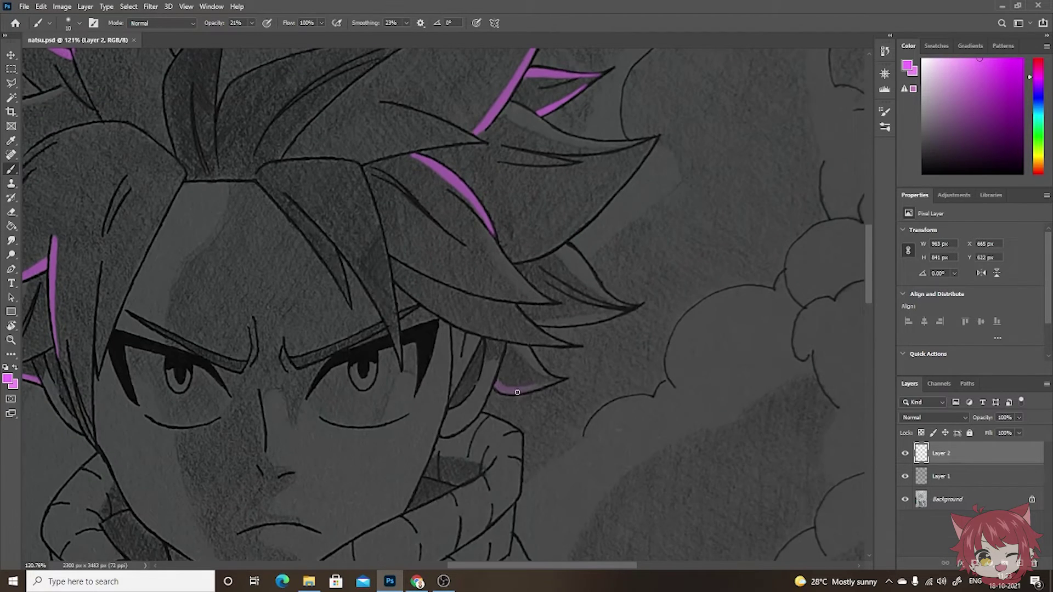
- Extend a brighter pink stroke down the hair edge below the tip
mouse_move(517, 392)
left_mouse_down()
mouse_move(562, 379)
mouse_move(518, 391)
left_mouse_up()
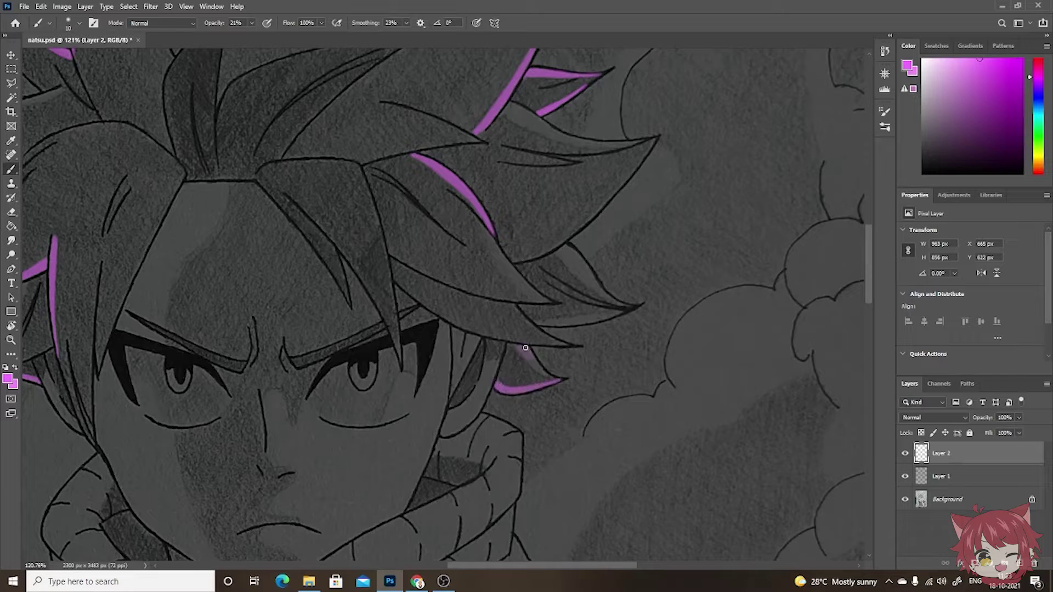
left_click_drag(523, 348, 551, 378)
left_click_drag(590, 273, 564, 338)
mouse_move(456, 295)
left_mouse_down()
mouse_move(475, 337)
mouse_move(507, 368)
left_mouse_up()
left_click_drag(477, 335, 525, 373)
left_click_drag(454, 296, 524, 376)
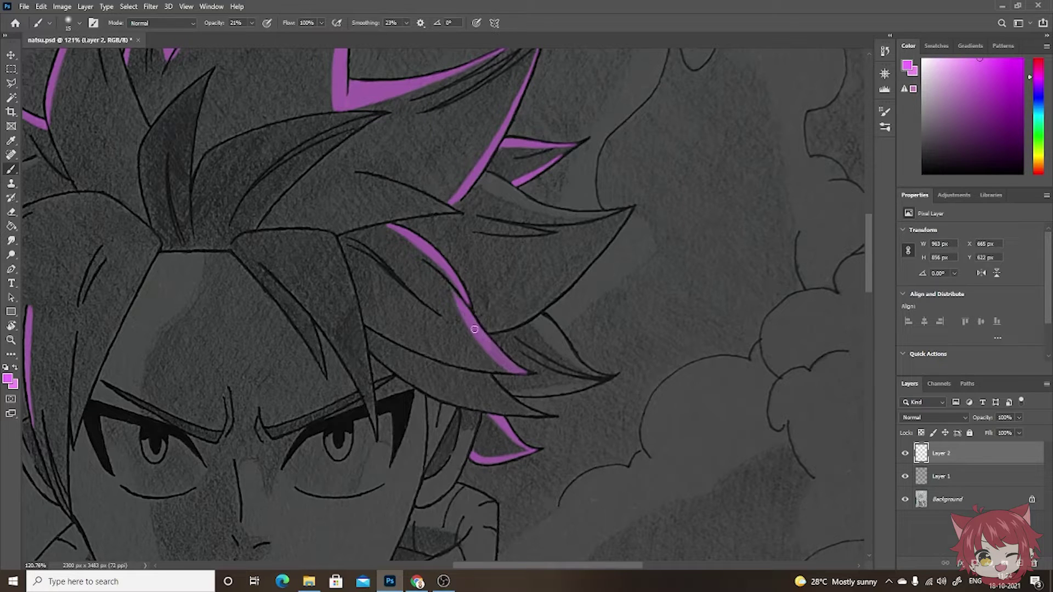
- Fill the hair spike with pink and extend its lower edge highlight to the tip
left_click_drag(603, 380, 583, 359)
left_click_drag(496, 372, 559, 366)
left_click_drag(513, 301, 578, 353)
mouse_move(530, 305)
left_mouse_down()
mouse_move(579, 353)
mouse_move(534, 312)
mouse_move(560, 341)
mouse_move(524, 340)
mouse_move(565, 361)
mouse_move(663, 370)
left_mouse_up()
scroll(559, 341, "up", 3)
mouse_move(526, 338)
left_mouse_down()
mouse_move(597, 373)
mouse_move(662, 371)
left_mouse_up()
mouse_move(526, 337)
left_mouse_down()
mouse_move(562, 356)
mouse_move(642, 365)
left_mouse_up()
- Rim the left spike's upper and lower edges with a larger brush, plus a right-side strip
scroll(642, 365, "left", 5)
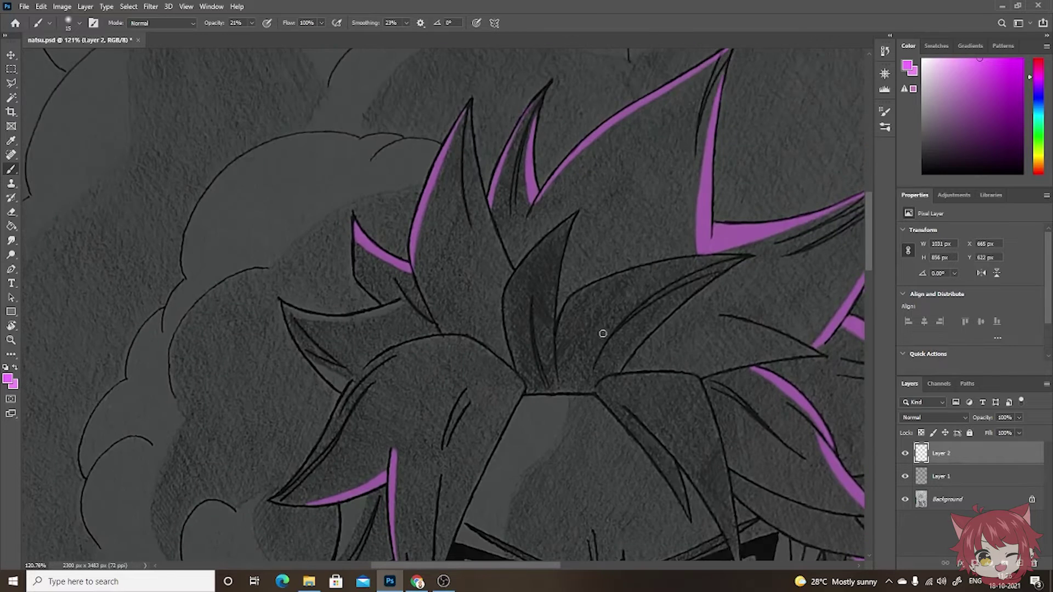
mouse_move(283, 305)
left_mouse_down()
mouse_move(399, 302)
mouse_move(365, 315)
mouse_move(400, 302)
left_mouse_up()
left_click_drag(315, 362, 341, 385)
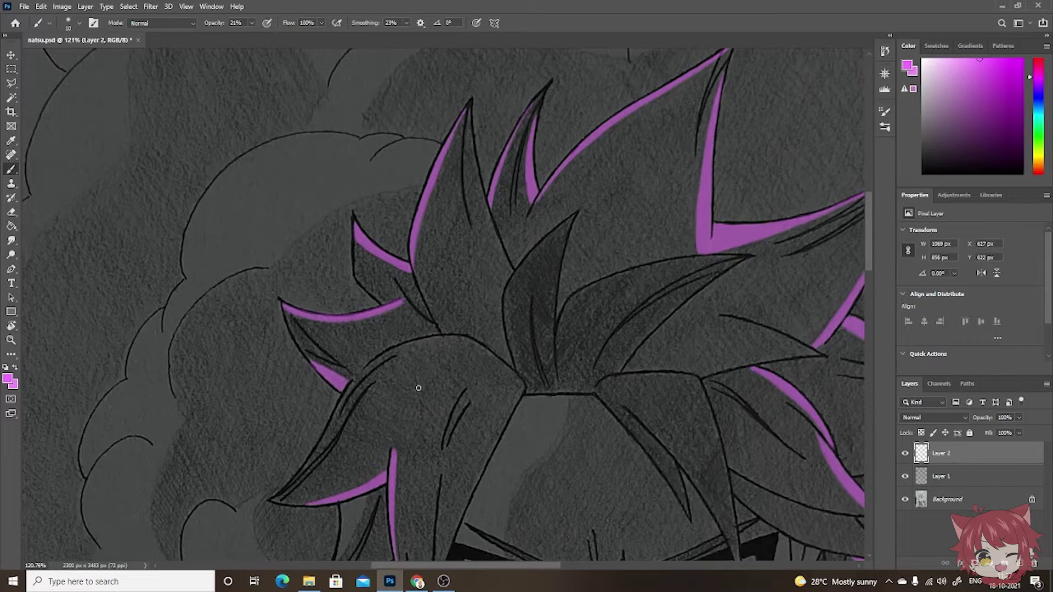
scroll(418, 388, "down", 3)
left_click_drag(361, 351, 343, 392)
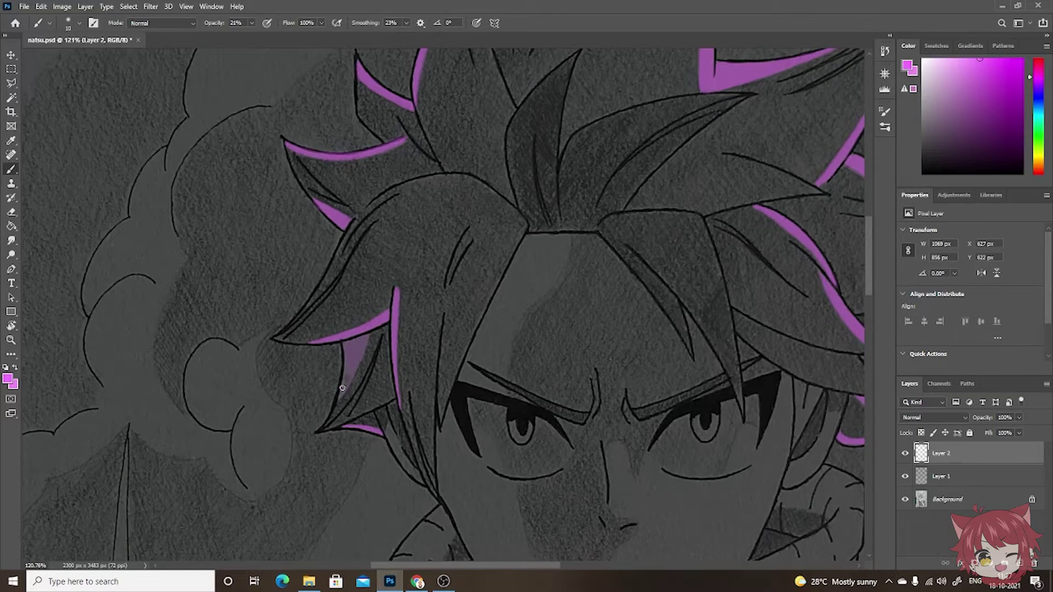
key("bracketright")
mouse_move(362, 338)
left_mouse_down()
mouse_move(341, 394)
mouse_move(360, 345)
left_mouse_up()
scroll(486, 336, "down", 2)
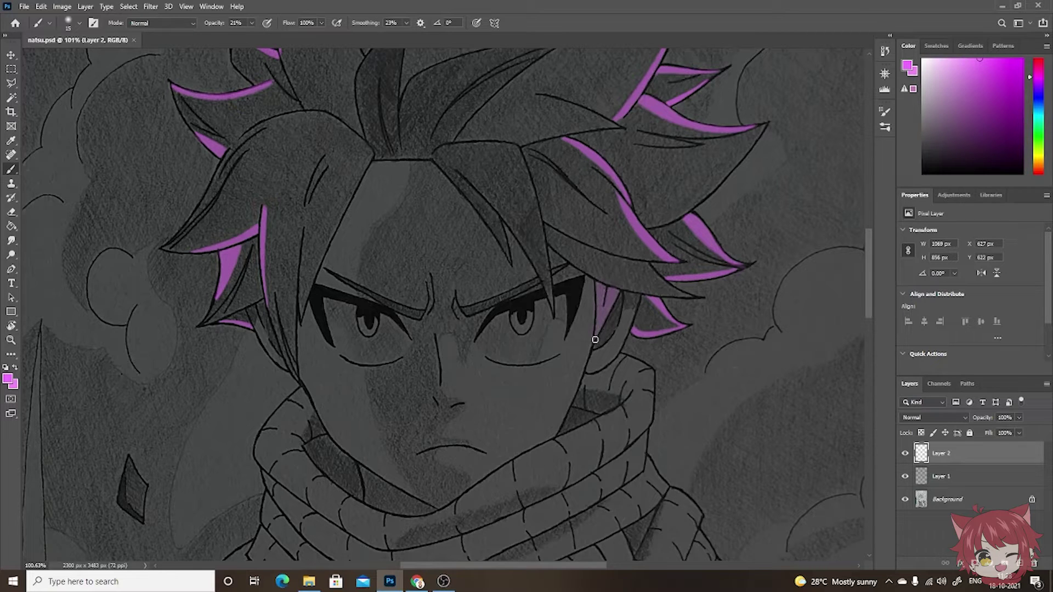
left_click_drag(594, 340, 603, 288)
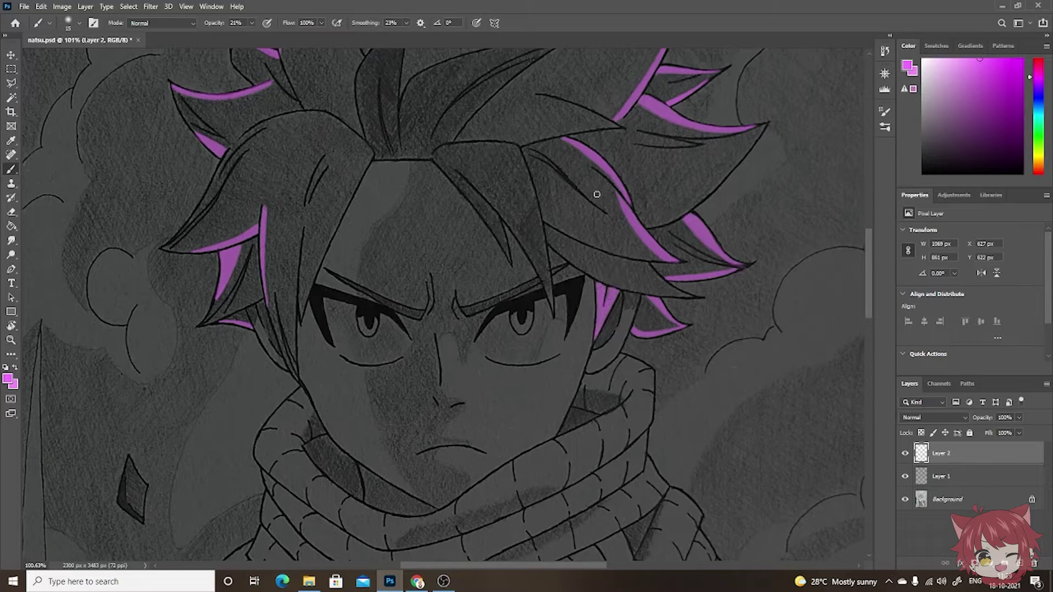
left_click_drag(529, 161, 629, 351)
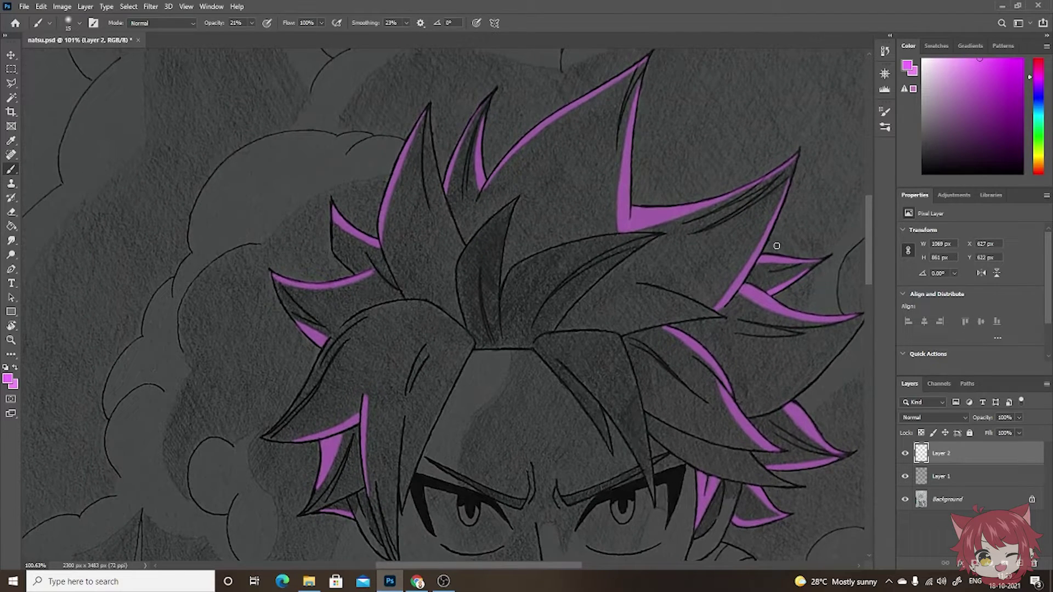
- Set the foreground colour to white from the Color panel swatches
left_click(884, 130)
left_click(936, 46)
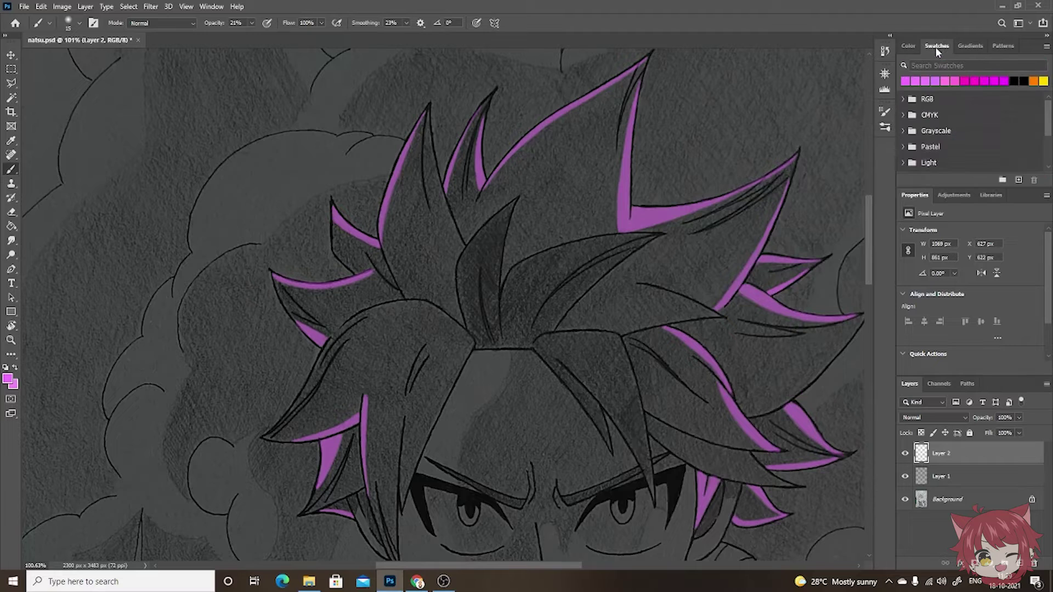
left_click(908, 46)
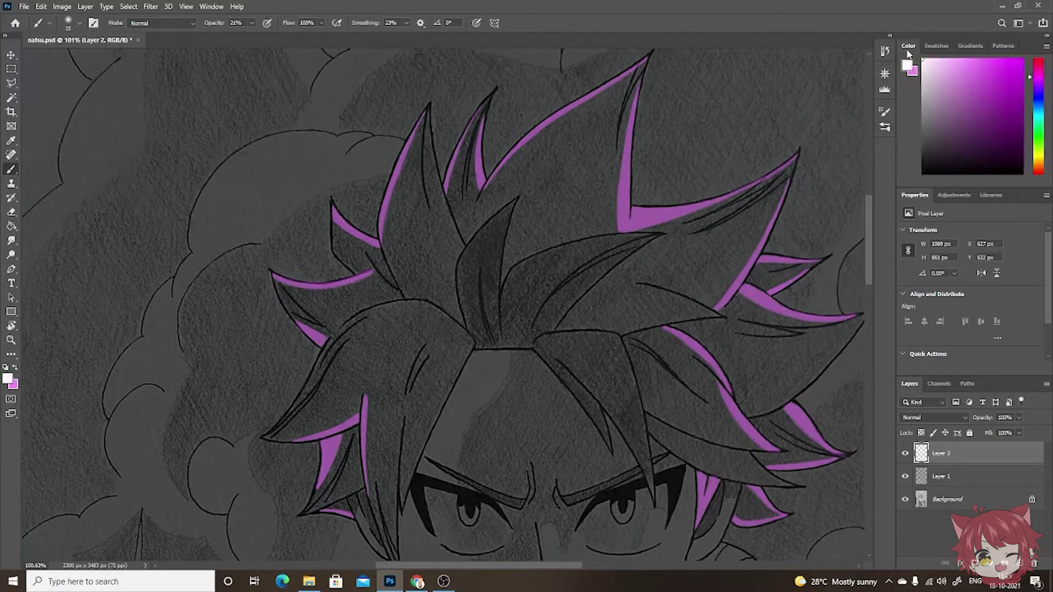
scroll(432, 310, "up", 1)
scroll(317, 423, "up", 1)
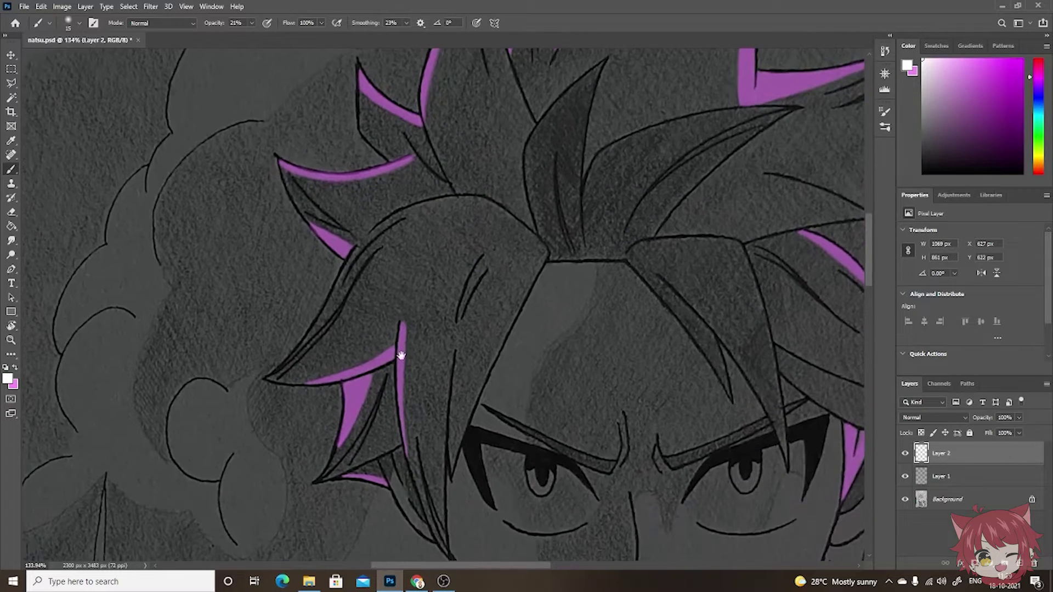
scroll(399, 348, "up", 1)
- Set brush opacity to 24% and lighten the pink triangle and strand above it
mouse_move(401, 329)
left_mouse_down()
mouse_move(399, 405)
mouse_move(428, 343)
mouse_move(412, 400)
left_mouse_up()
key("5")
key("8")
key("ctrl+z")
key("2")
key("4")
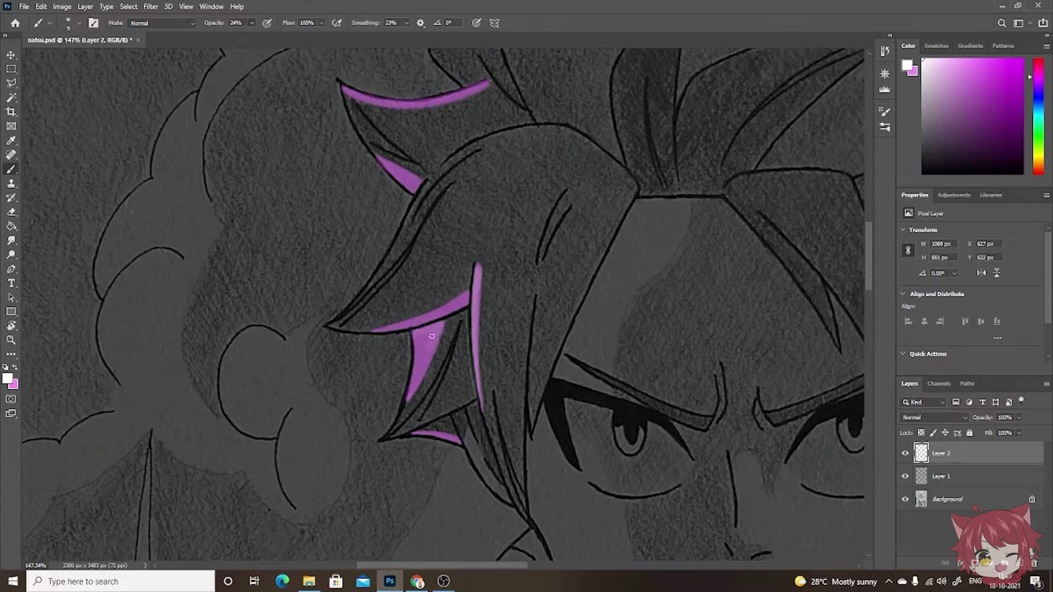
left_click_drag(433, 329, 408, 389)
left_click_drag(379, 329, 425, 318)
- Lighten the pink on the upper spikes and along the long strand with white
scroll(424, 318, "down", 1)
scroll(384, 302, "up", 4)
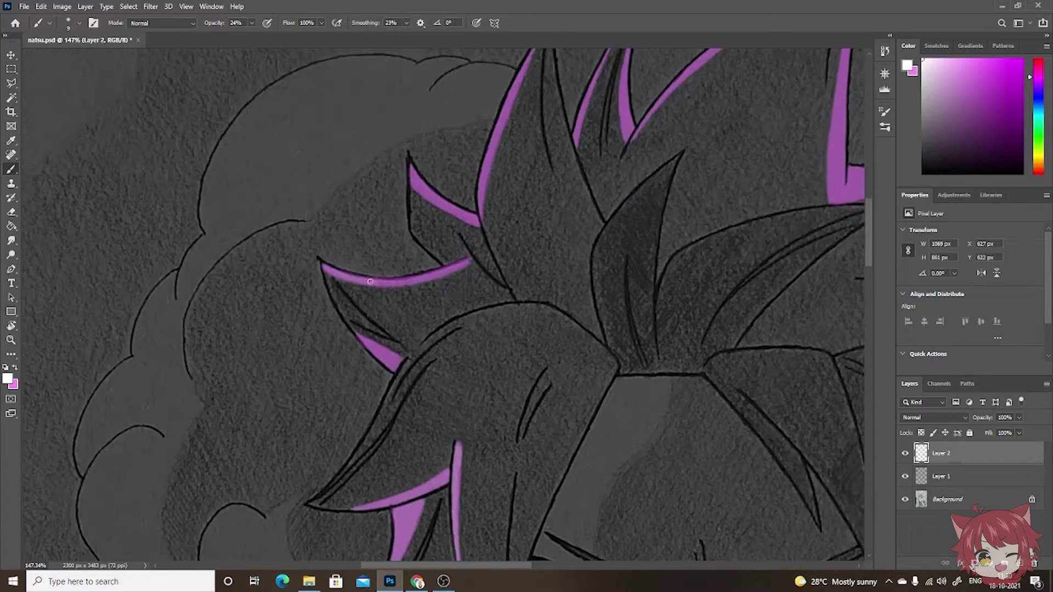
left_click_drag(324, 268, 468, 261)
mouse_move(358, 336)
left_mouse_down()
mouse_move(377, 351)
mouse_move(347, 451)
left_mouse_up()
left_click_drag(400, 271, 346, 385)
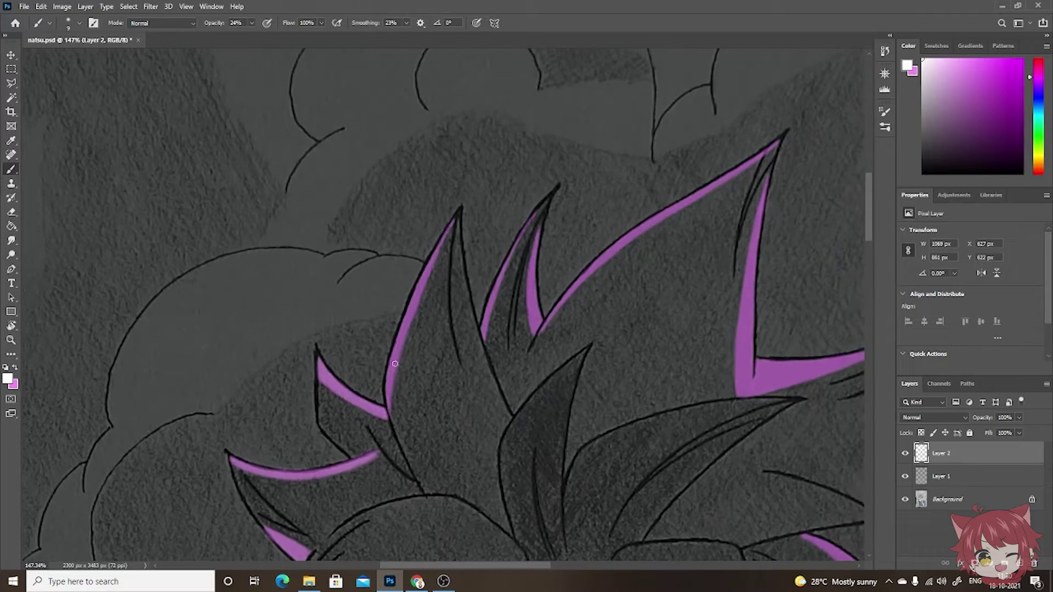
left_click_drag(421, 289, 385, 372)
left_click_drag(451, 231, 414, 291)
mouse_move(510, 266)
left_mouse_down()
mouse_move(485, 320)
mouse_move(521, 233)
left_mouse_up()
mouse_move(554, 198)
left_mouse_down()
mouse_move(532, 274)
mouse_move(532, 329)
mouse_move(405, 390)
left_mouse_up()
mouse_move(405, 389)
left_mouse_down()
mouse_move(455, 335)
mouse_move(630, 211)
left_mouse_up()
- Lighten the spike's inner edge and the lower strand edges with soft white
scroll(631, 211, "down", 2)
mouse_move(590, 142)
left_mouse_down()
mouse_move(556, 329)
mouse_move(602, 344)
mouse_move(748, 293)
mouse_move(625, 181)
mouse_move(617, 302)
mouse_move(573, 360)
left_mouse_up()
scroll(573, 359, "down", 1)
left_click_drag(583, 293, 625, 265)
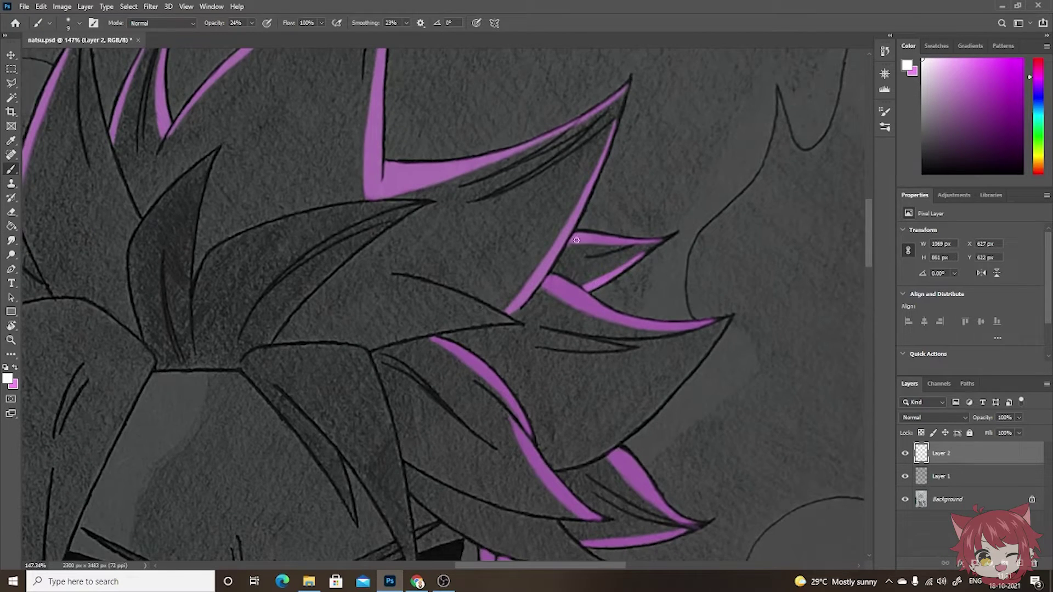
left_click_drag(571, 238, 658, 241)
scroll(630, 241, "down", 1)
mouse_move(529, 241)
left_mouse_down()
mouse_move(604, 277)
mouse_move(696, 282)
left_mouse_up()
scroll(594, 340, "down", 1)
- Soften the lower strand, right-side strands and bottom spike with white passes
mouse_move(387, 229)
left_mouse_down()
mouse_move(439, 262)
mouse_move(473, 306)
left_mouse_up()
scroll(474, 306, "down", 1)
left_click_drag(472, 252, 559, 355)
left_click_drag(570, 285, 655, 362)
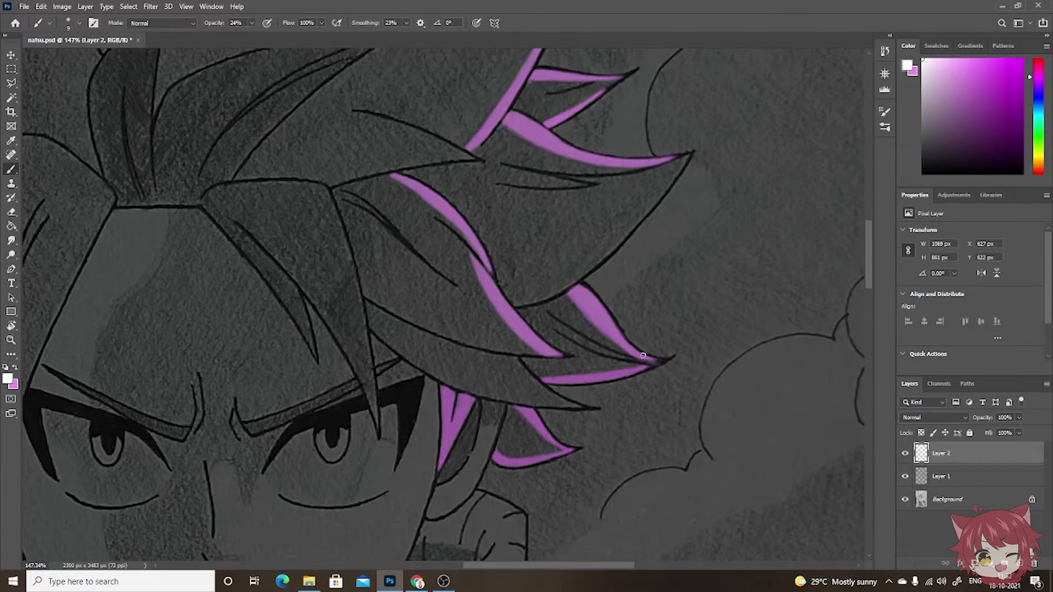
left_click_drag(545, 379, 649, 365)
left_click_drag(493, 458, 562, 444)
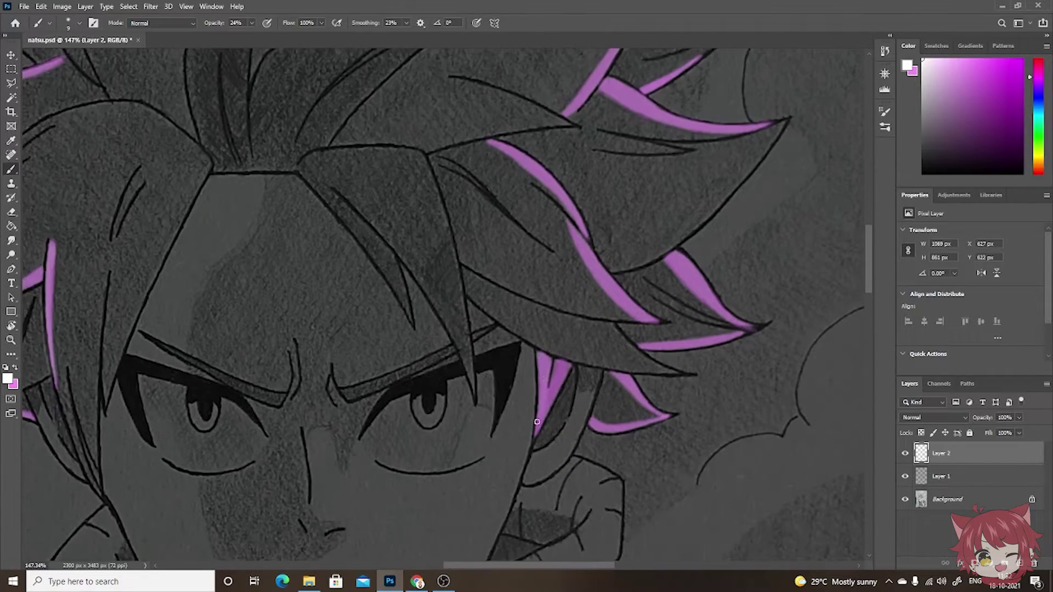
- Fit the drawing on screen and rename the highlight layer to 'hair'
key("ctrl+0")
double_click(941, 453)
type("hair")
key("Return")
- Airbrush a wide soft pink glow over the left and lower-right hair strands
key("ctrl+1")
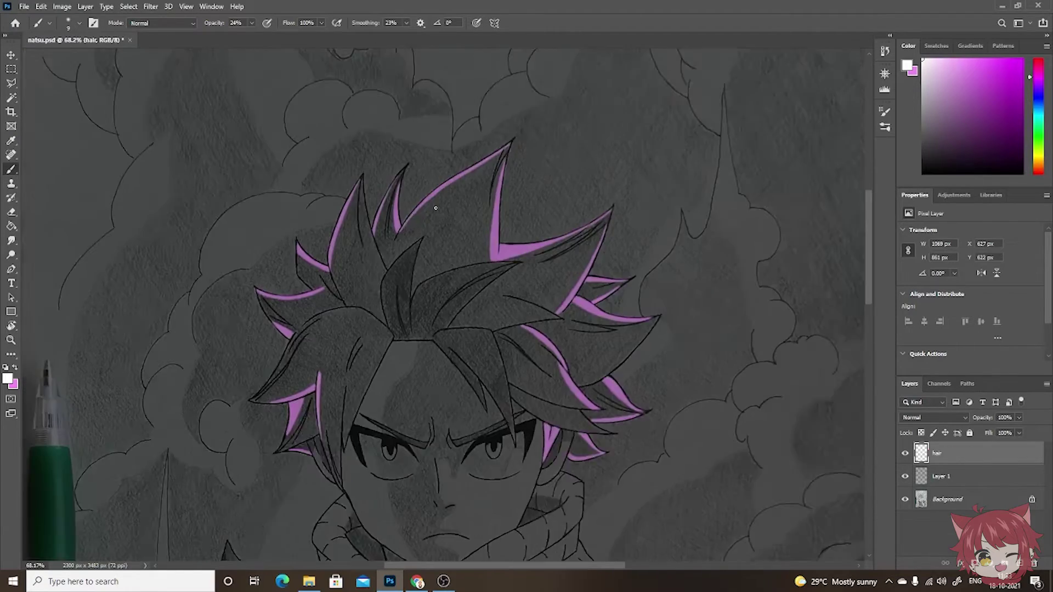
left_click_drag(251, 23, 255, 23)
mouse_move(318, 494)
left_mouse_down()
mouse_move(242, 294)
mouse_move(340, 189)
mouse_move(528, 94)
mouse_move(653, 228)
left_mouse_up()
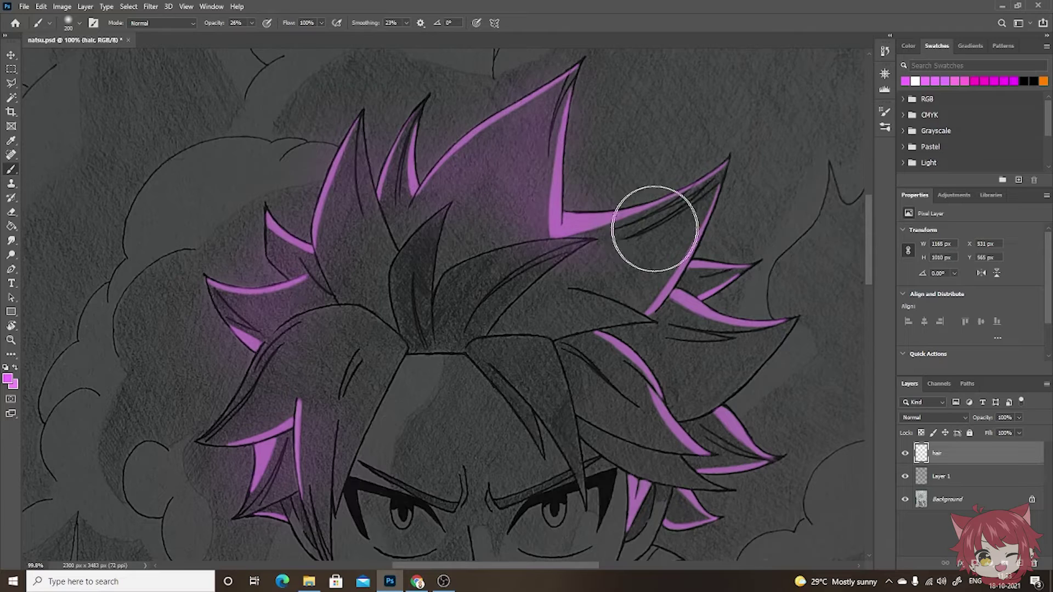
key("bracketleft")
key("bracketleft")
key("bracketleft")
key("bracketright")
key("bracketright")
key("bracketright")
mouse_move(696, 305)
left_mouse_down()
mouse_move(733, 333)
mouse_move(601, 343)
left_mouse_up()
key("bracketright")
key("bracketright")
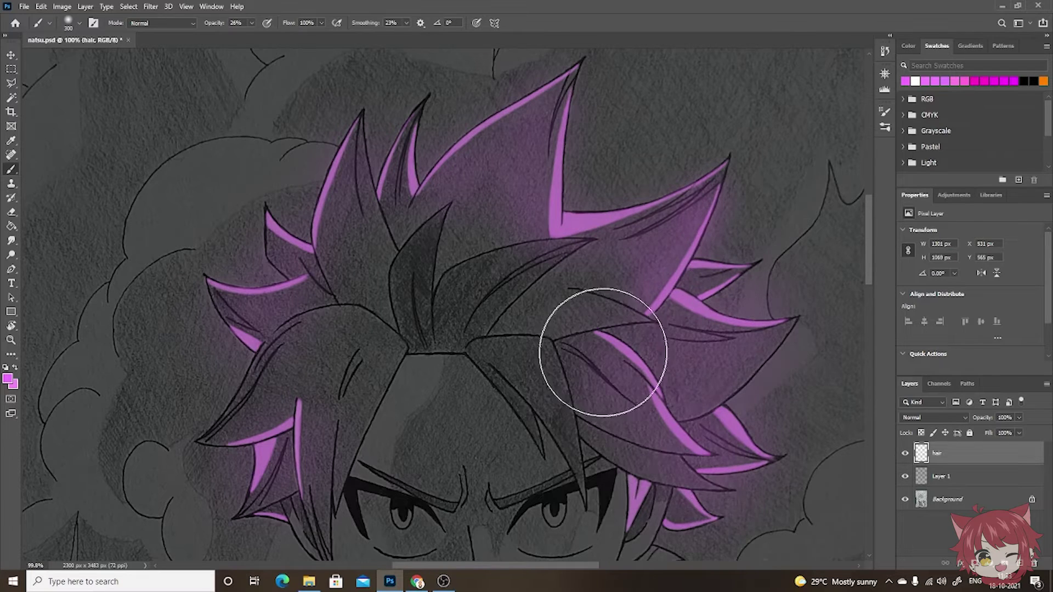
- Pick the orange swatch and set a smaller, more opaque brush for the eyes
key("x")
key("x")
key("bracketleft")
key("bracketleft")
key("bracketleft")
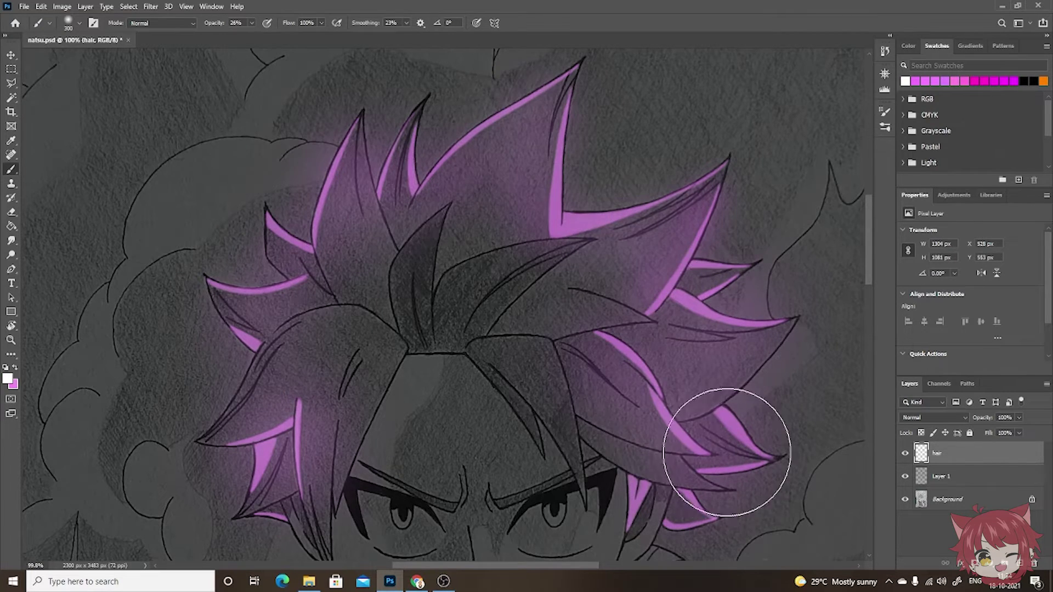
scroll(706, 446, "down", 3)
scroll(493, 307, "down", 2)
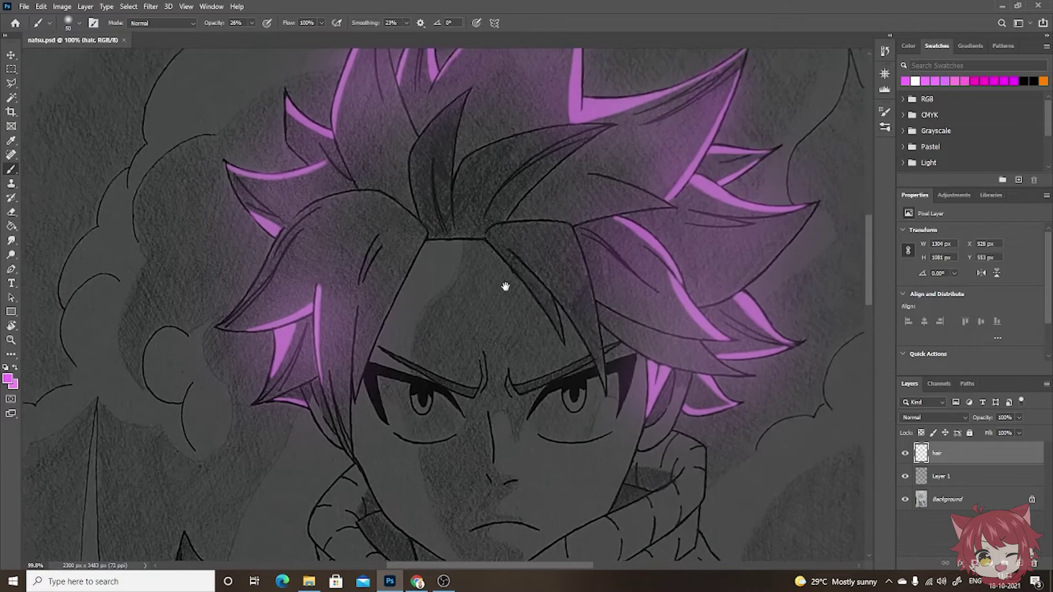
scroll(494, 296, "right", 2)
key("bracketleft")
key("bracketleft")
key("bracketleft")
left_click(1042, 81)
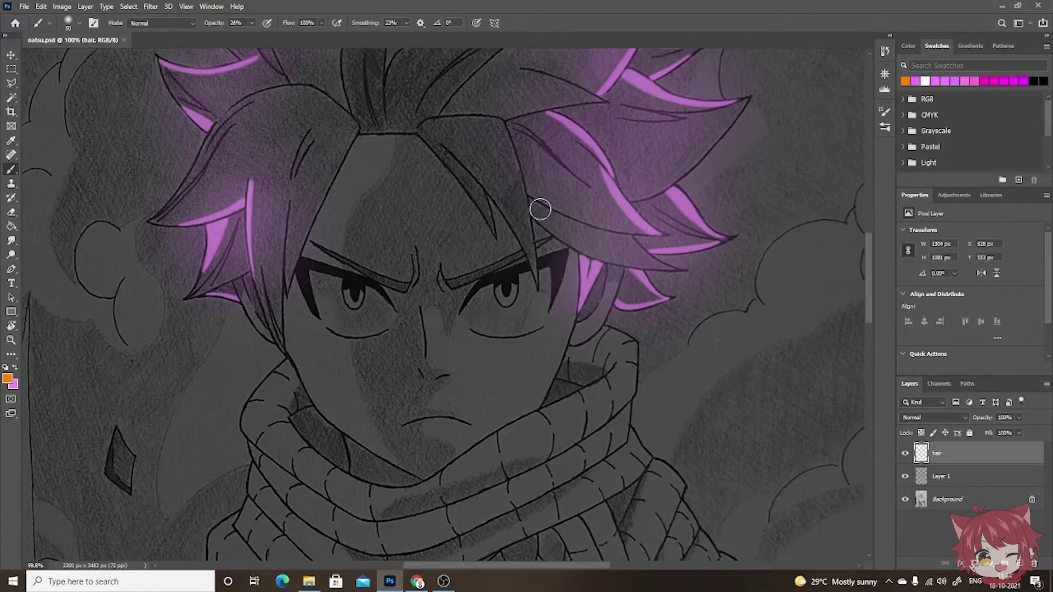
key("bracketleft")
key("bracketleft")
key("bracketleft")
key("3")
key("7")
scroll(346, 278, "up", 3)
- Paint both irises orange on a new layer, then brighten their lower parts yellow
key("ctrl+shift+alt+n")
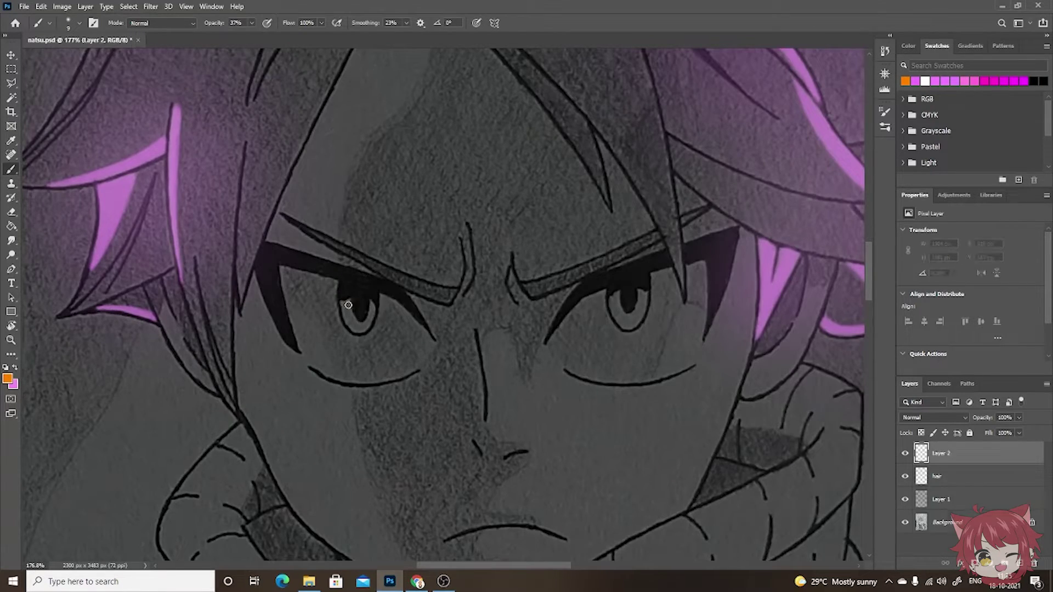
mouse_move(344, 301)
left_mouse_down()
mouse_move(354, 325)
mouse_move(371, 303)
left_mouse_up()
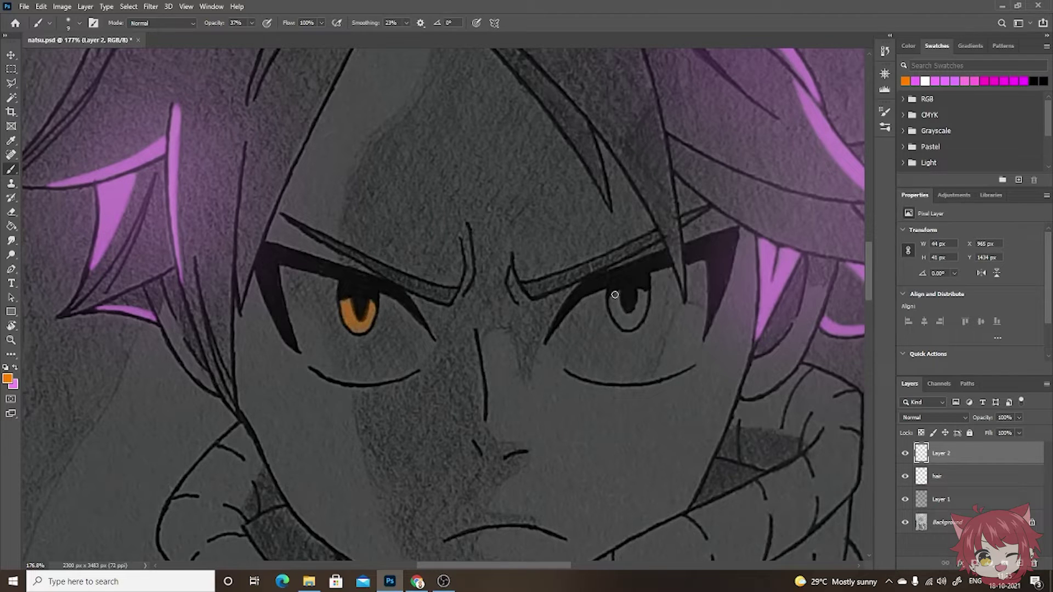
mouse_move(621, 323)
left_mouse_down()
mouse_move(638, 311)
mouse_move(611, 301)
left_mouse_up()
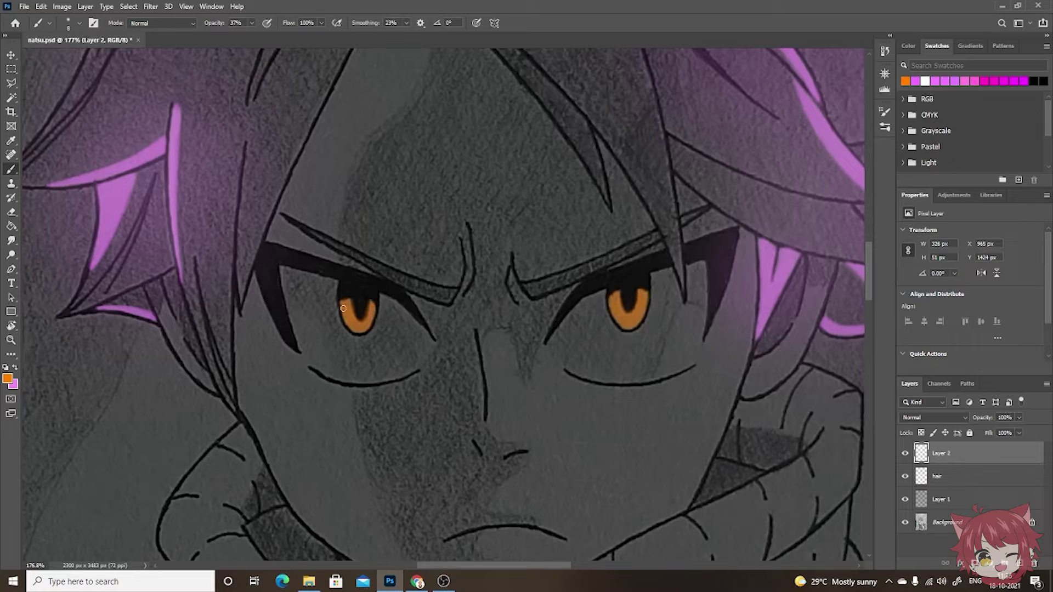
left_click(908, 45)
left_click_drag(1038, 167, 1038, 158)
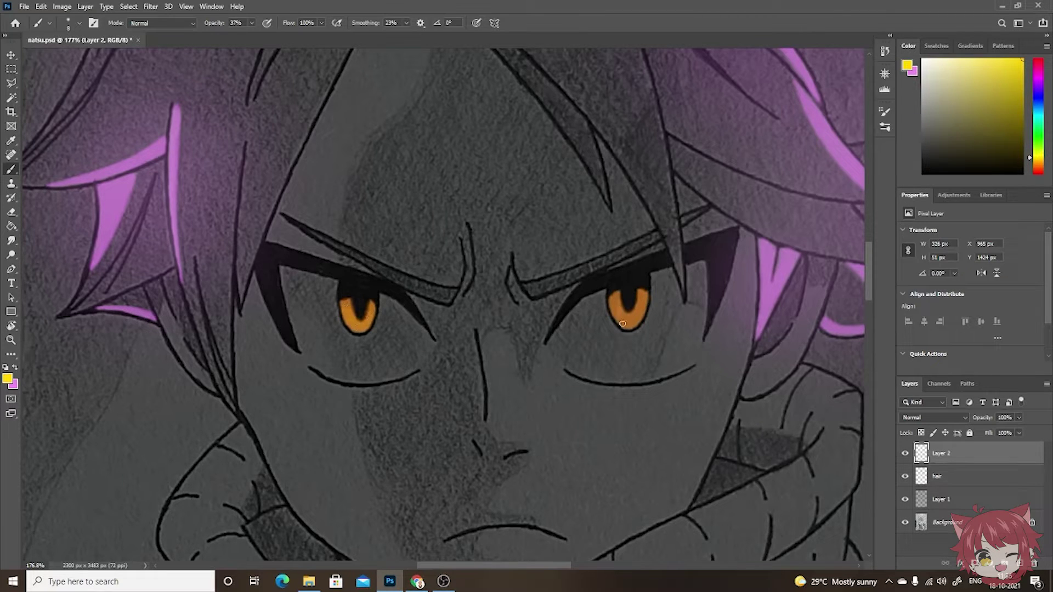
left_click_drag(622, 324, 639, 302)
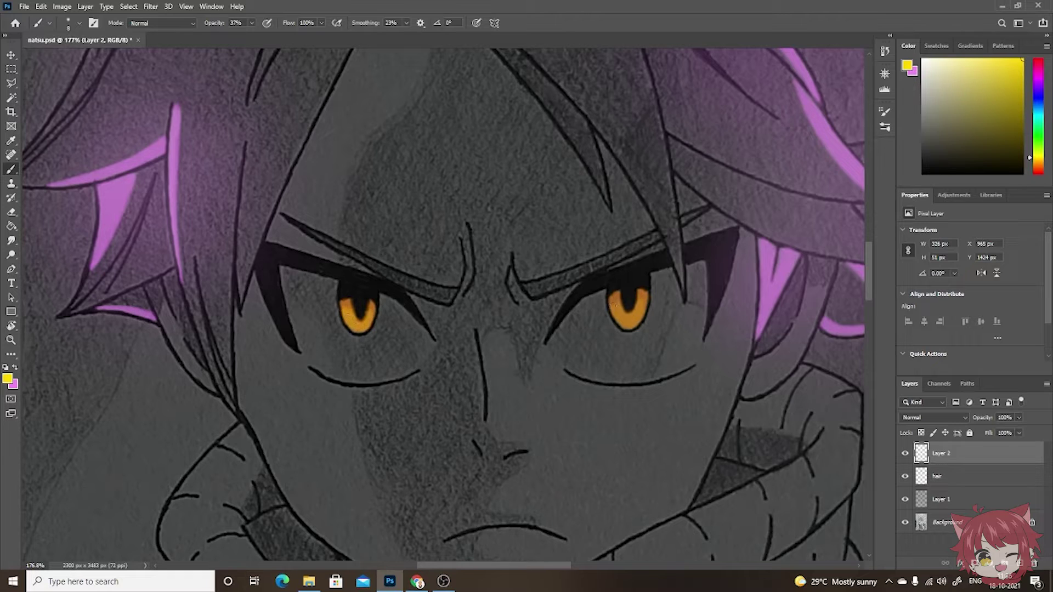
left_click_drag(359, 330, 351, 318)
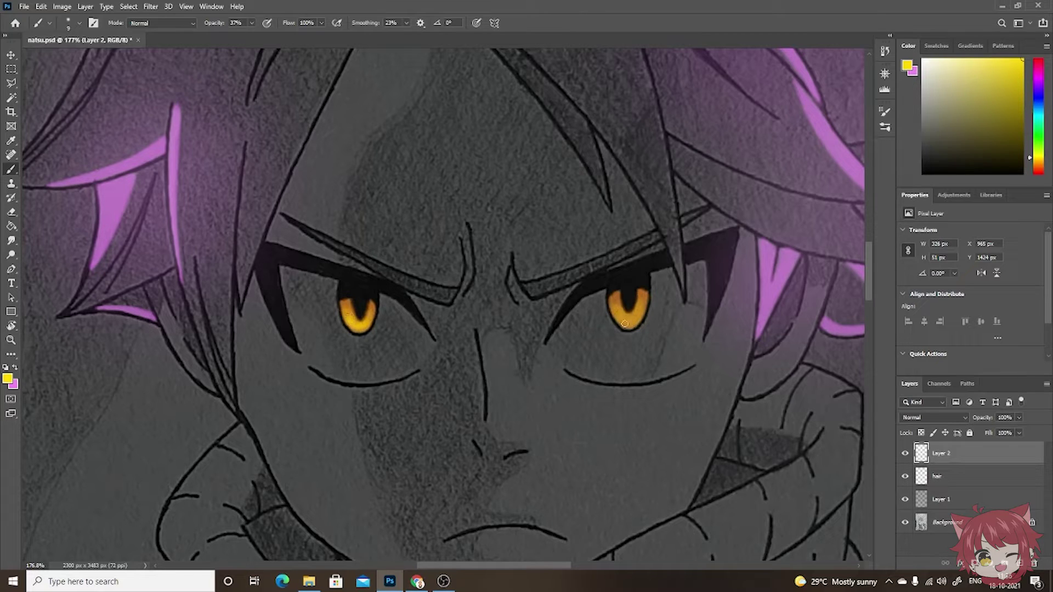
left_click_drag(625, 324, 625, 310)
- Add a white highlight to the right iris
left_click(936, 45)
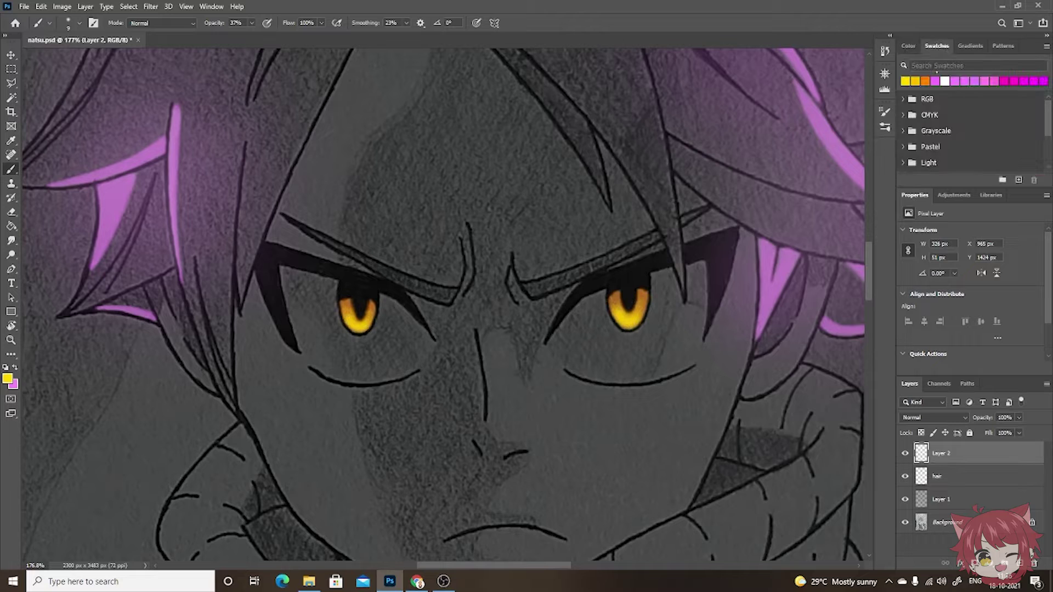
left_click(915, 82)
left_click(908, 45)
left_click_drag(637, 315, 623, 321)
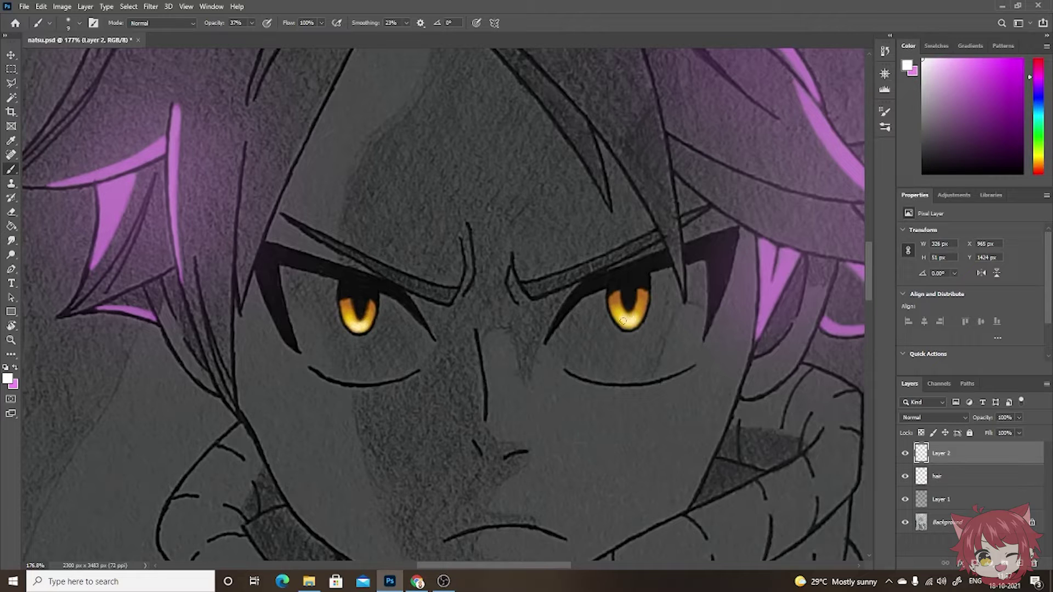
- Paint an orange glow around both eyes, then a yellow glow over the left eye
left_click(936, 46)
left_click(905, 81)
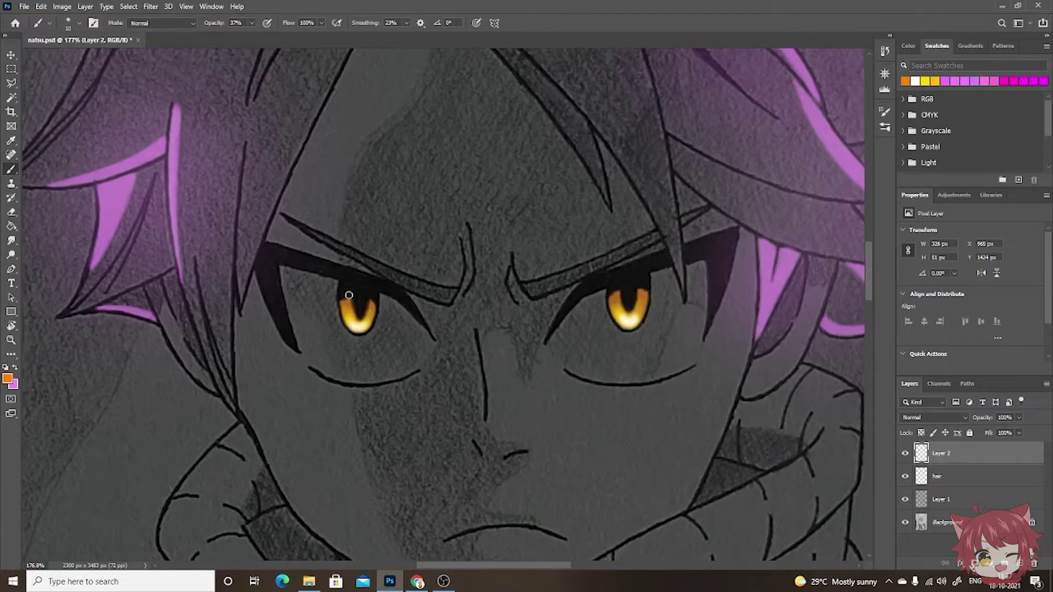
left_click_drag(356, 307, 359, 329)
left_click_drag(628, 308, 630, 324)
left_click(924, 81)
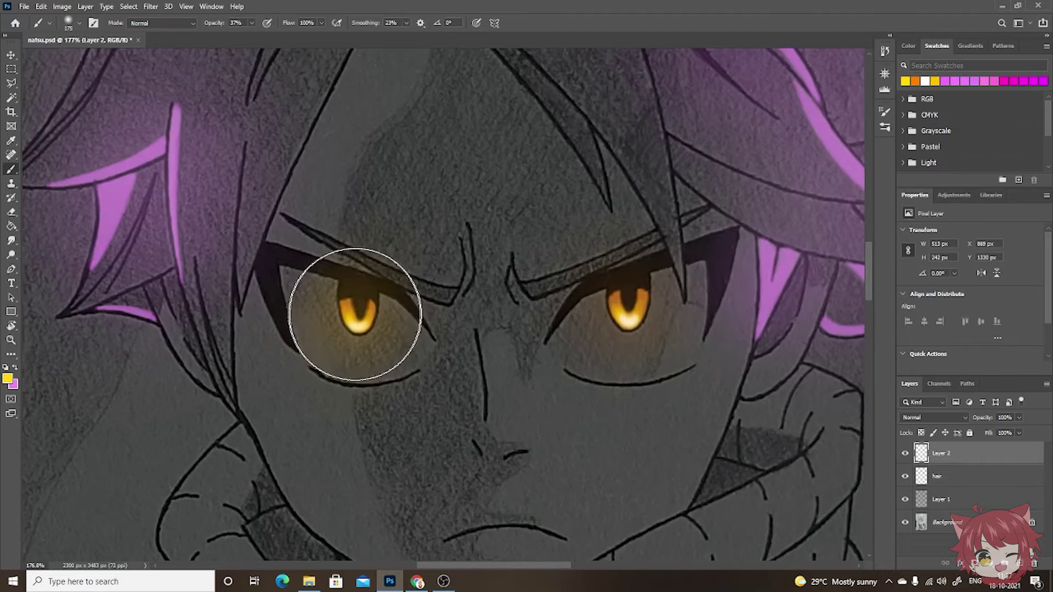
key("bracketleft")
key("bracketleft")
key("bracketleft")
left_click_drag(356, 304, 359, 327)
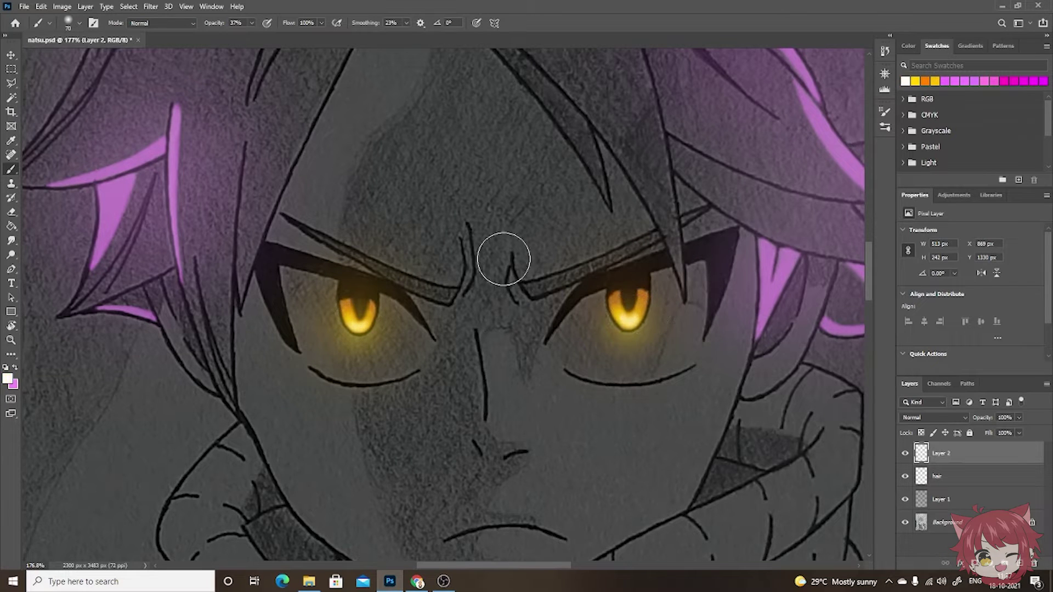
- Brighten the eye centres with a smaller brush and move the view to the lower face
left_click(884, 74)
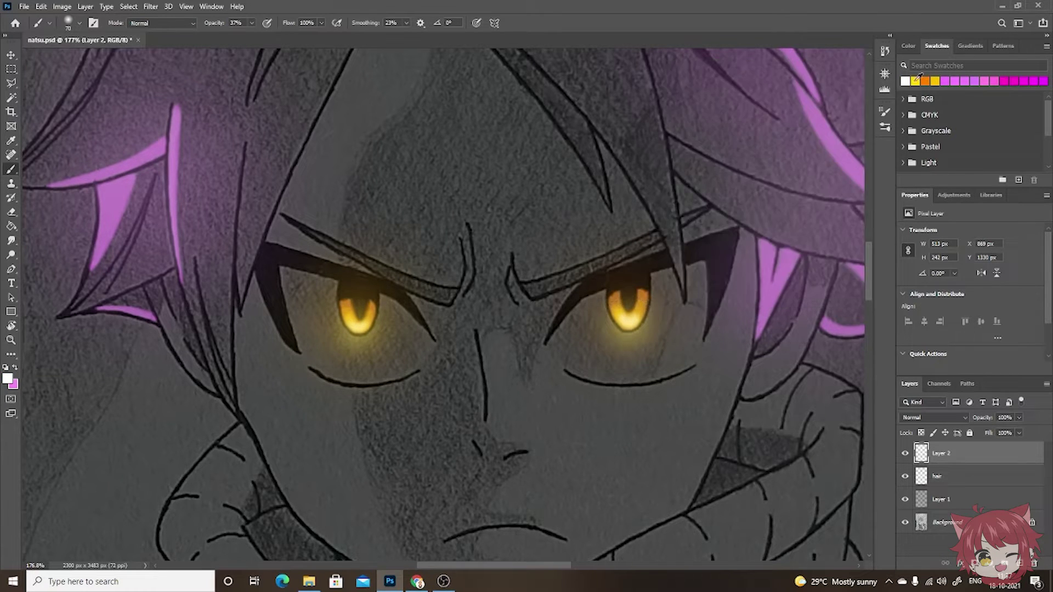
left_click(915, 81)
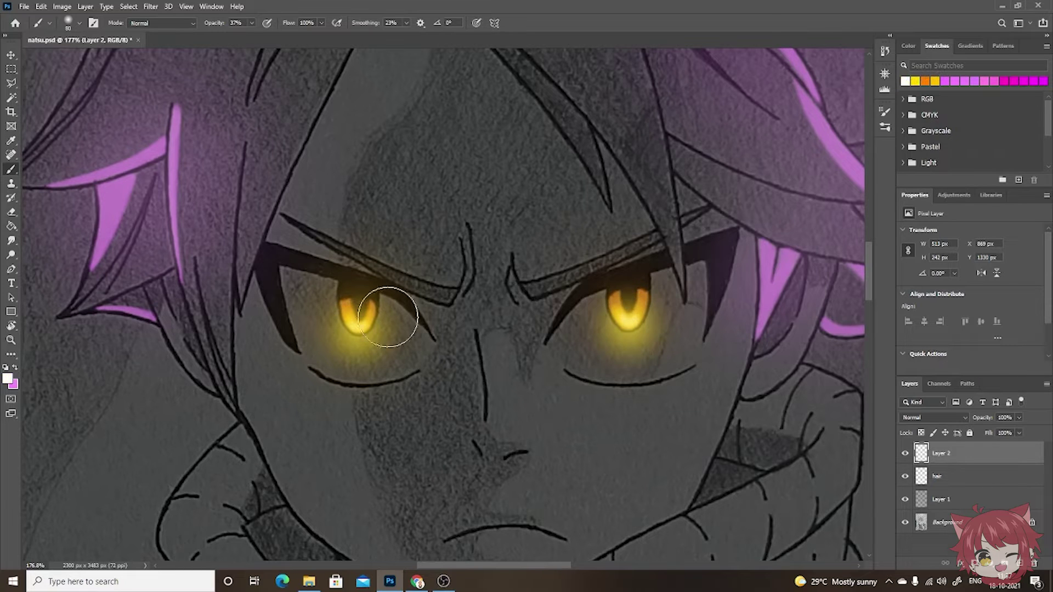
key("[")
left_click(357, 328)
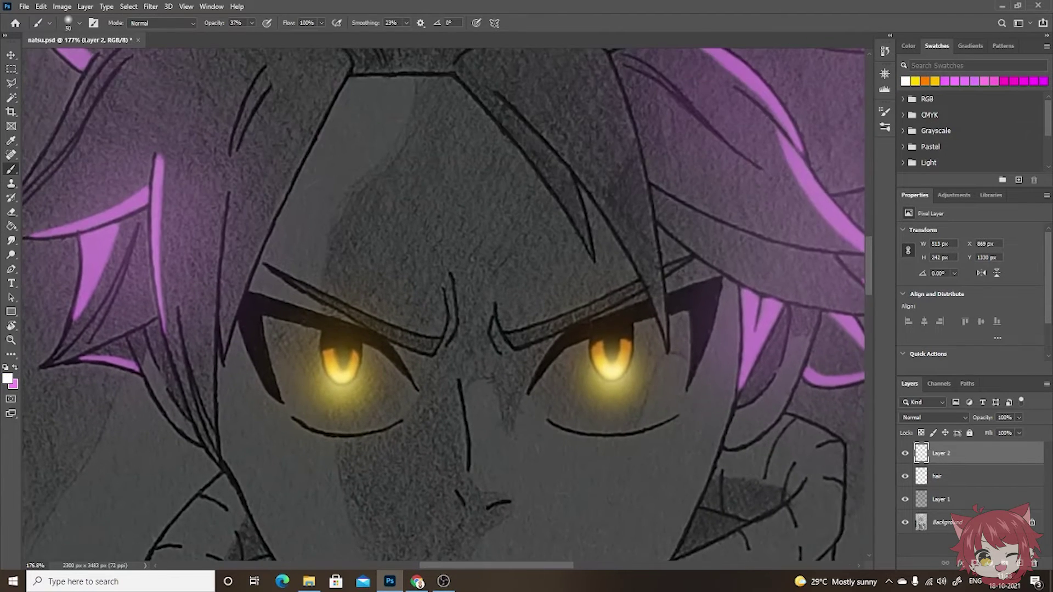
left_click_drag(523, 330, 534, 383)
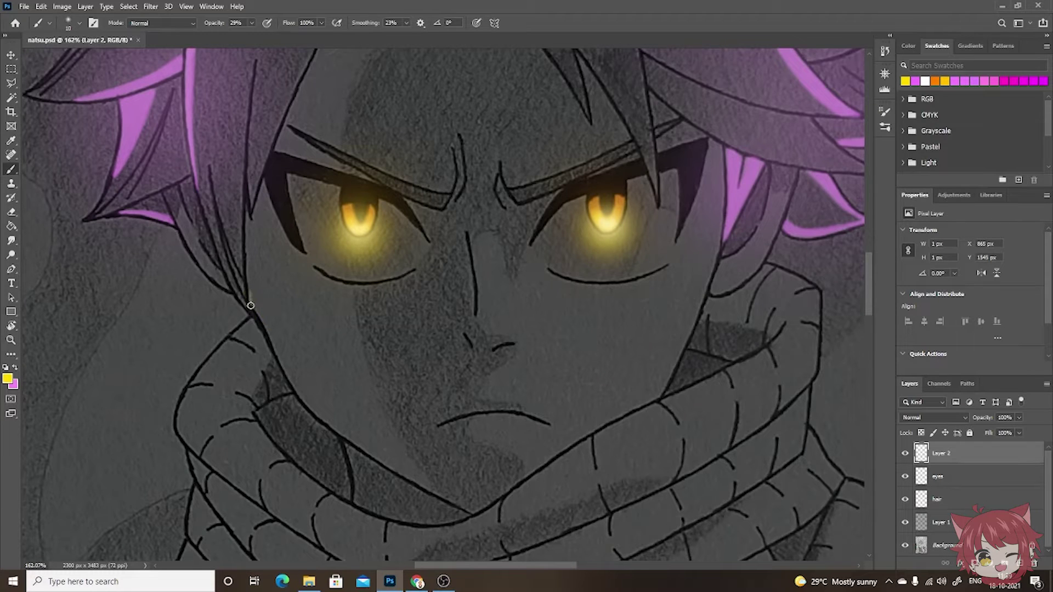
- Trace a yellow rim light along the left cheek down to the scarf
mouse_move(255, 305)
left_mouse_down()
mouse_move(312, 404)
mouse_move(369, 449)
left_mouse_up()
left_click_drag(326, 414, 345, 434)
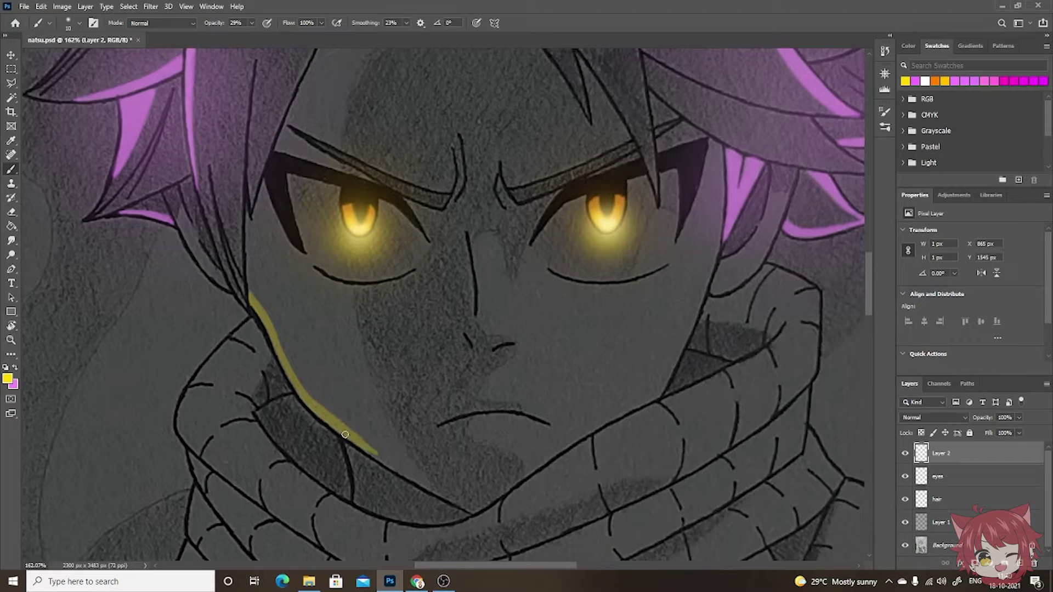
left_click_drag(390, 464, 467, 511)
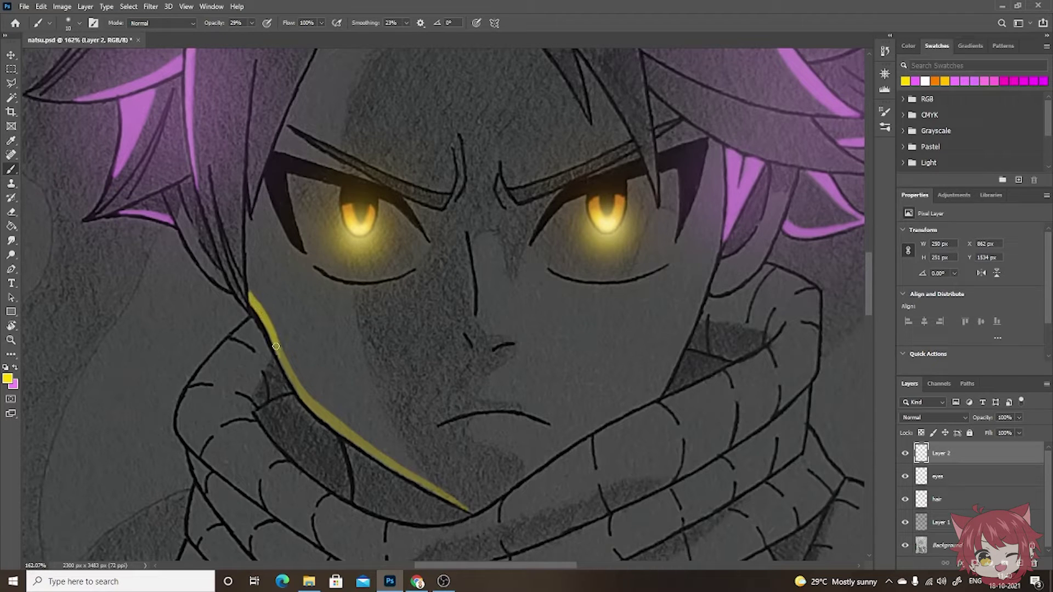
left_click_drag(276, 346, 290, 376)
left_click_drag(337, 426, 351, 436)
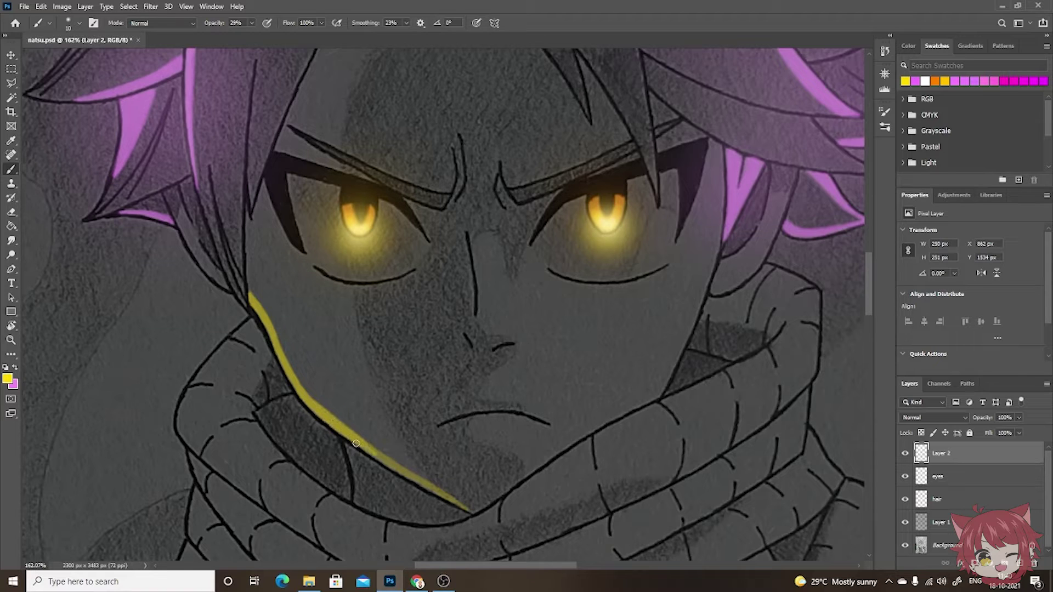
left_click_drag(394, 466, 458, 503)
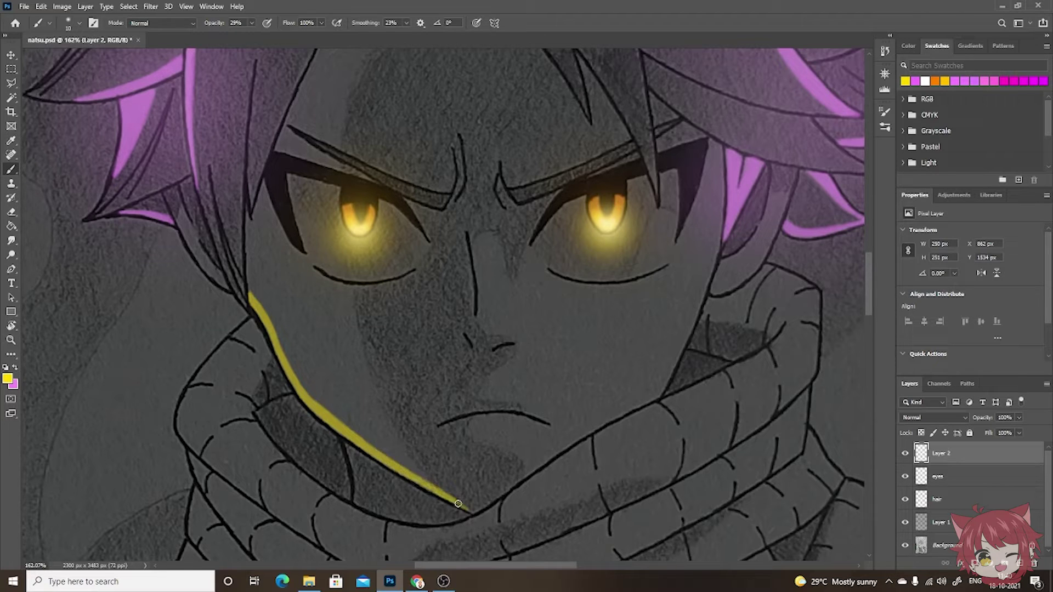
- Lighten the upper and lower cheek stroke with white, then return to yellow
left_click(926, 81)
left_click_drag(288, 368, 302, 397)
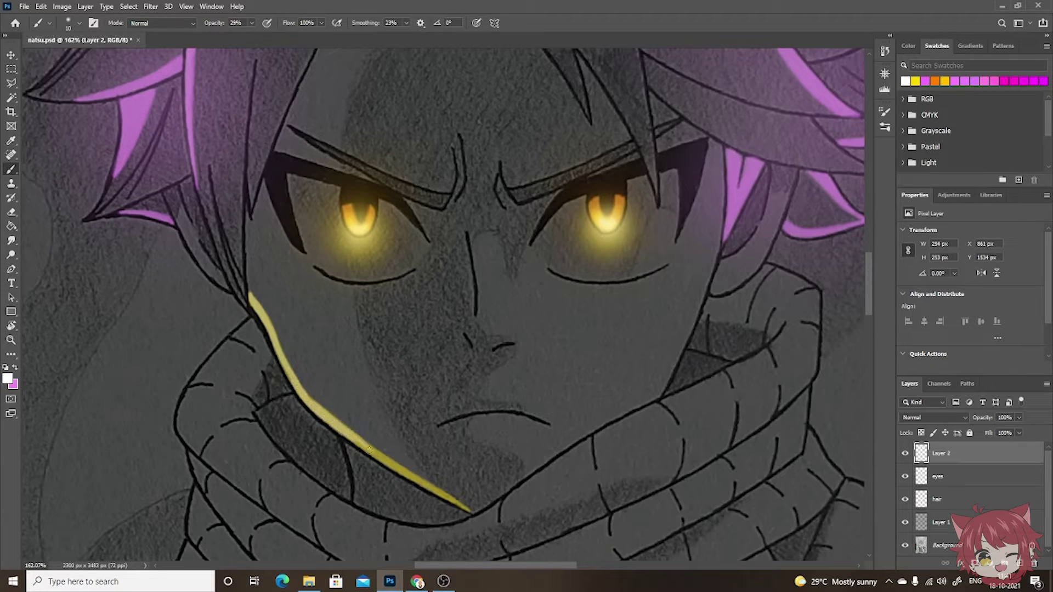
left_click_drag(369, 450, 432, 489)
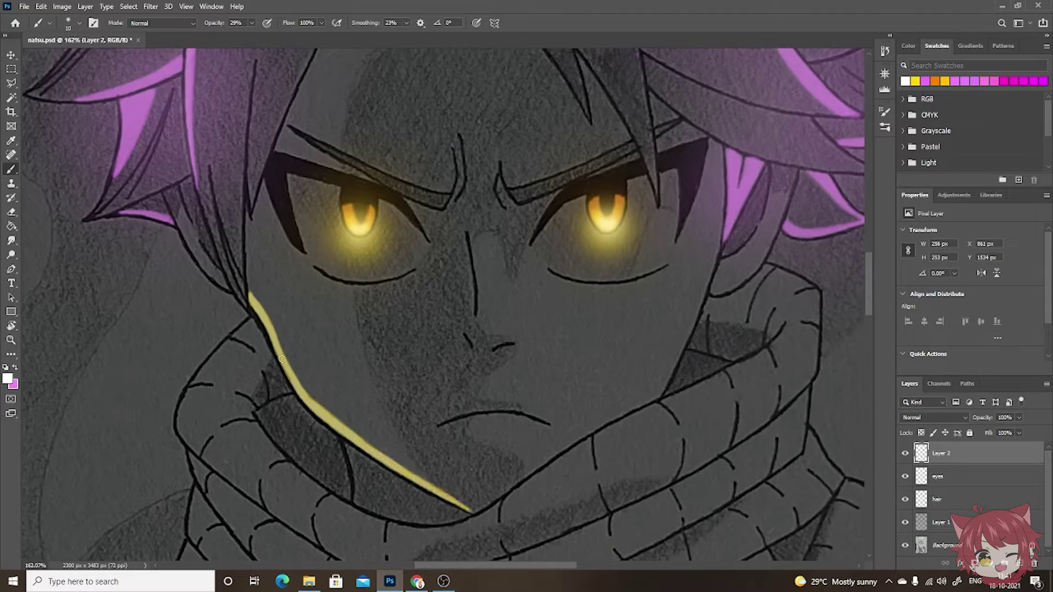
left_click(915, 80)
- Zoom out to the whole drawing and save natsu.psd
key("ctrl+0")
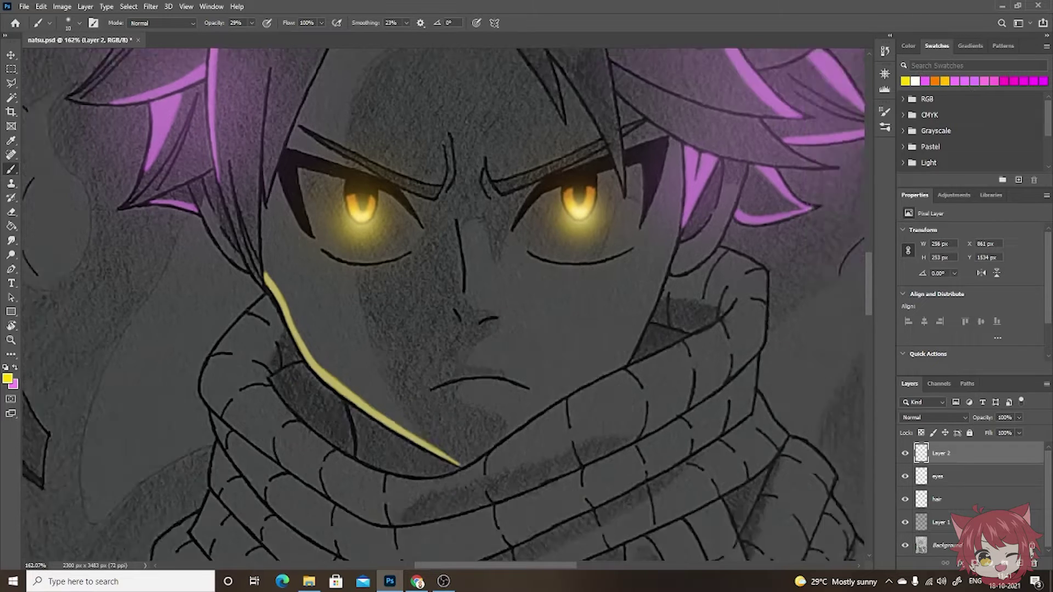
left_click(24, 6)
left_click(34, 128)
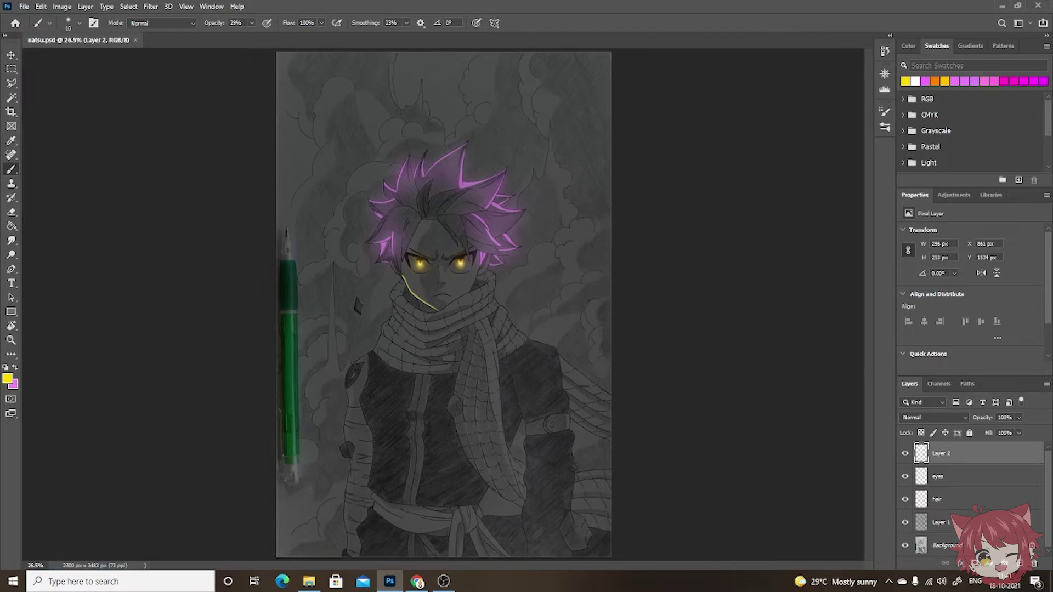
- Zoom in and try a yellow rim stroke along the right jaw, then undo it
scroll(450, 261, "up", 3)
scroll(471, 285, "up", 3)
scroll(494, 318, "up", 3)
scroll(524, 354, "up", 2)
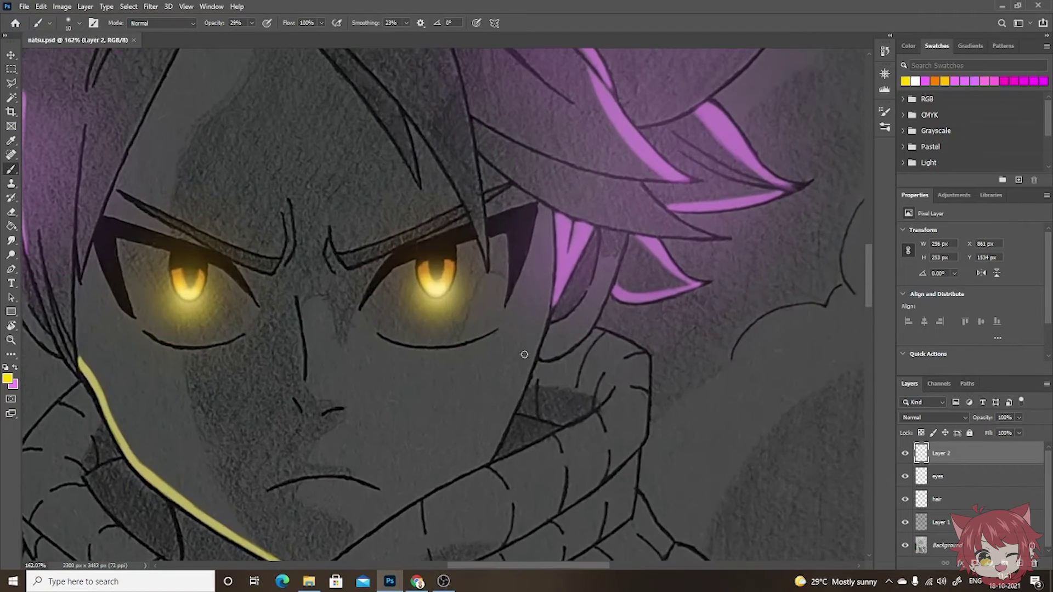
mouse_move(534, 348)
left_mouse_down()
mouse_move(546, 312)
mouse_move(491, 458)
left_mouse_up()
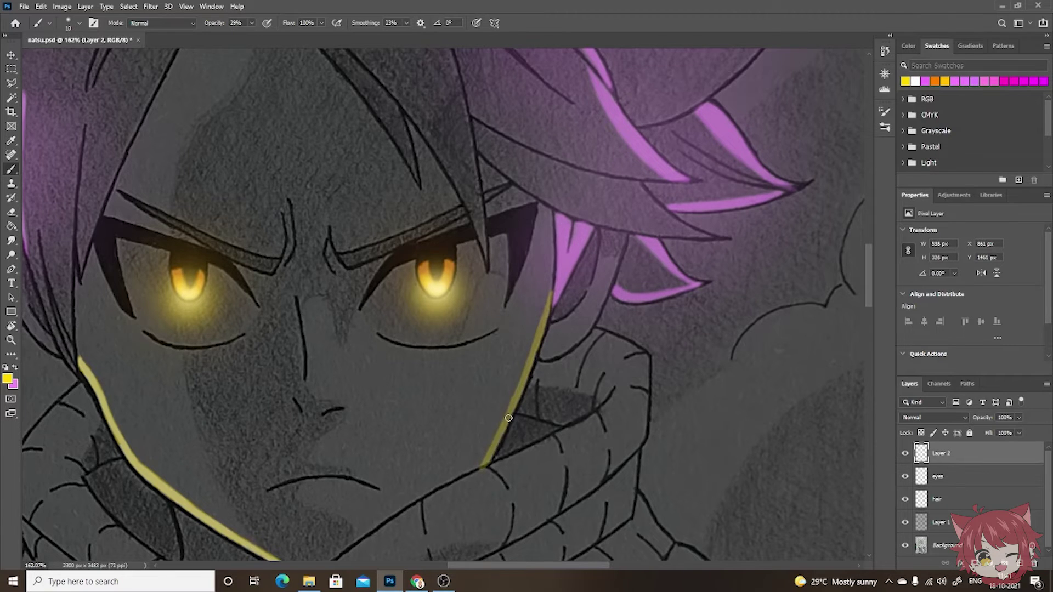
key("ctrl+z")
- Repaint the right jaw rim in yellow and brighten it with a white stroke
scroll(576, 291, "down", 3)
scroll(575, 290, "up", 2)
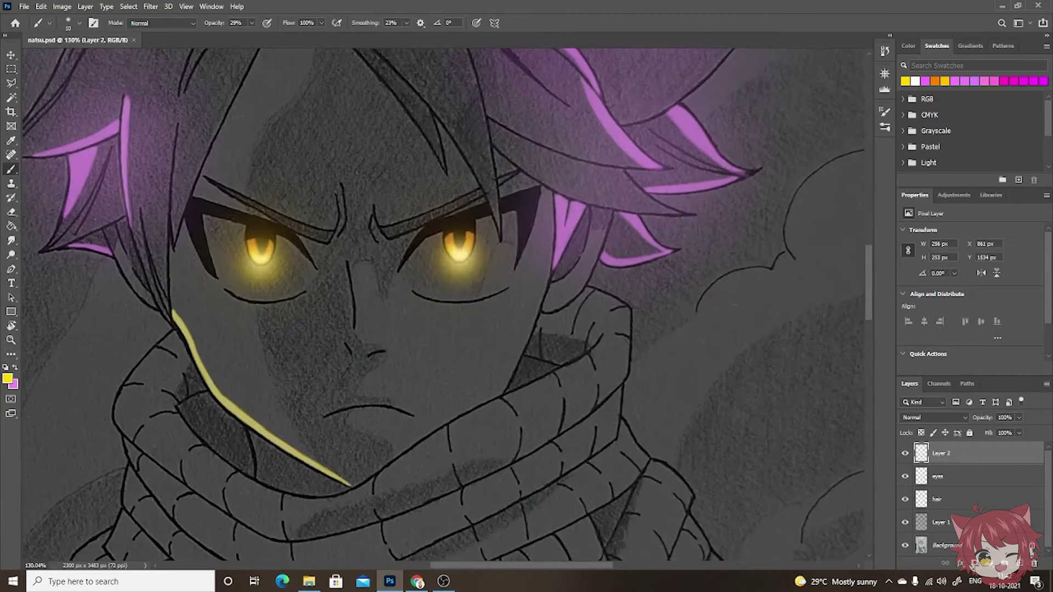
mouse_move(546, 279)
left_mouse_down()
mouse_move(497, 395)
mouse_move(532, 317)
left_mouse_up()
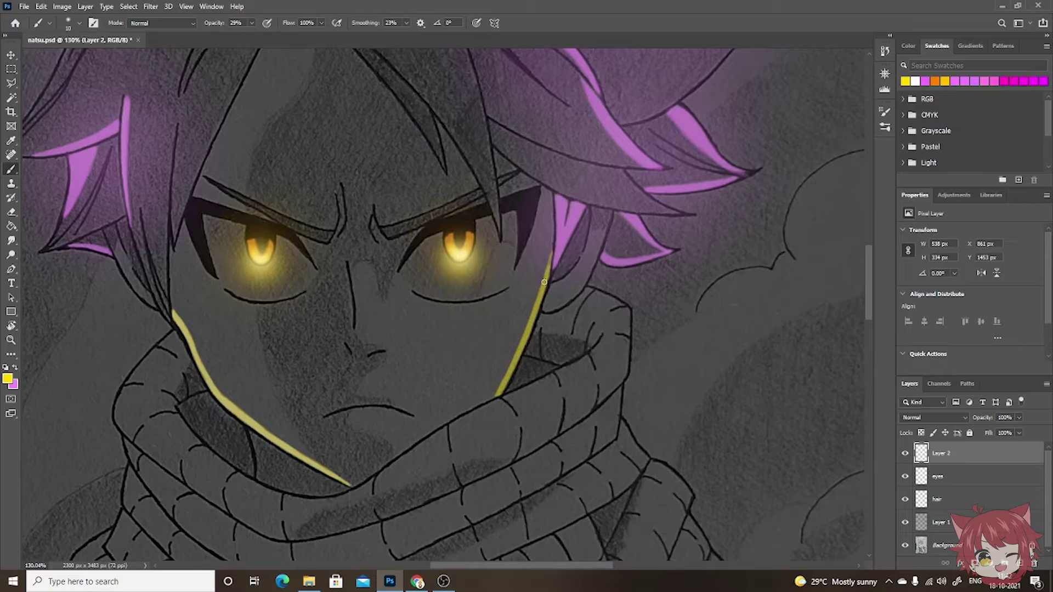
left_click(915, 81)
left_click_drag(545, 281, 524, 342)
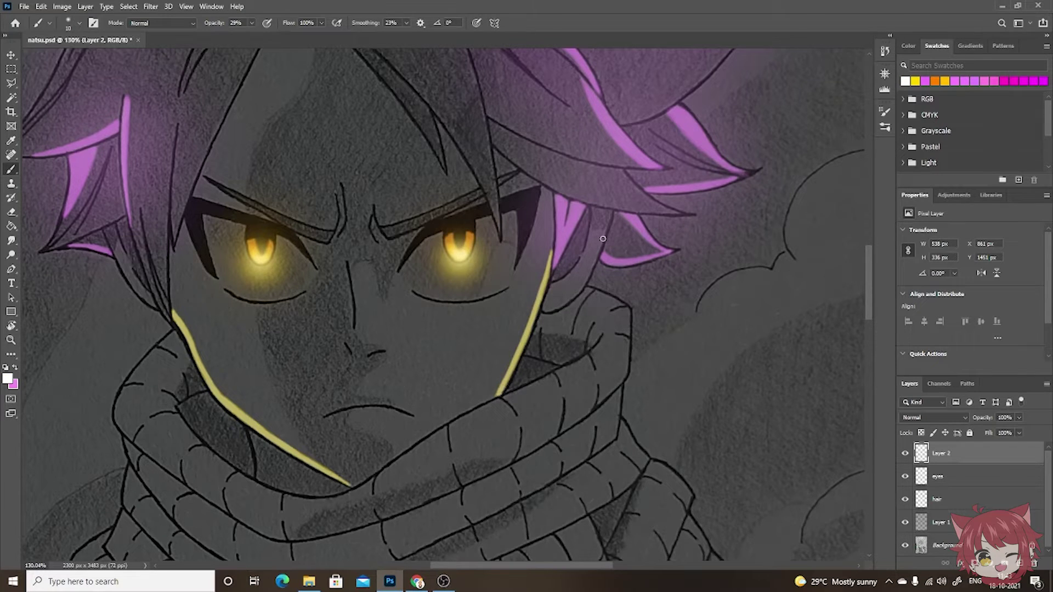
- Add yellow rim light along the jaw beside the hair and fit the drawing to the window
scroll(603, 240, "up", 3)
left_click(532, 368, "alt")
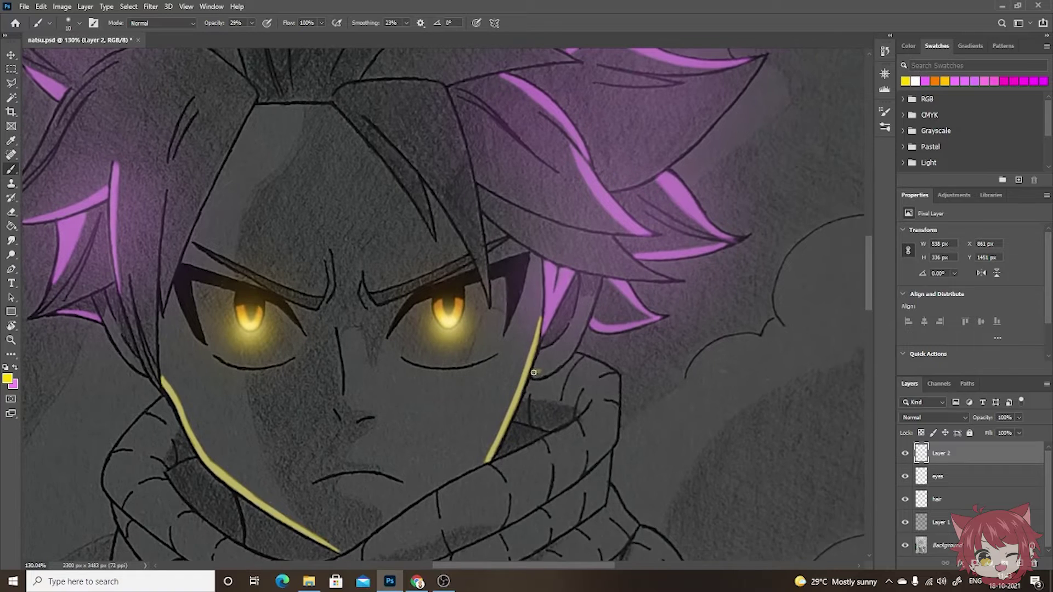
left_click_drag(546, 368, 580, 333)
left_click(538, 367, "alt")
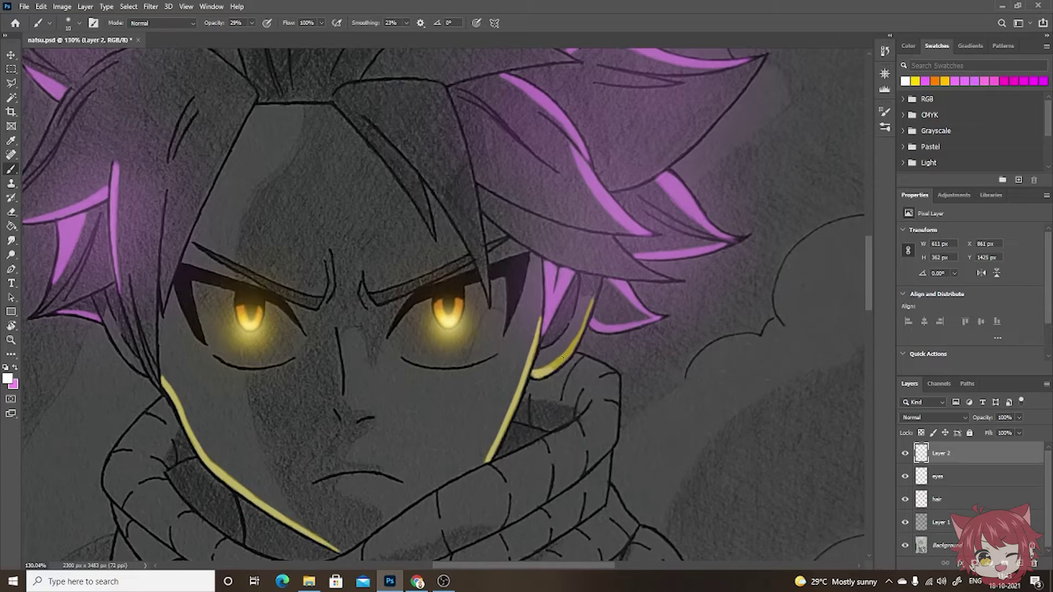
scroll(384, 340, "left", 3)
left_click(394, 349, "alt")
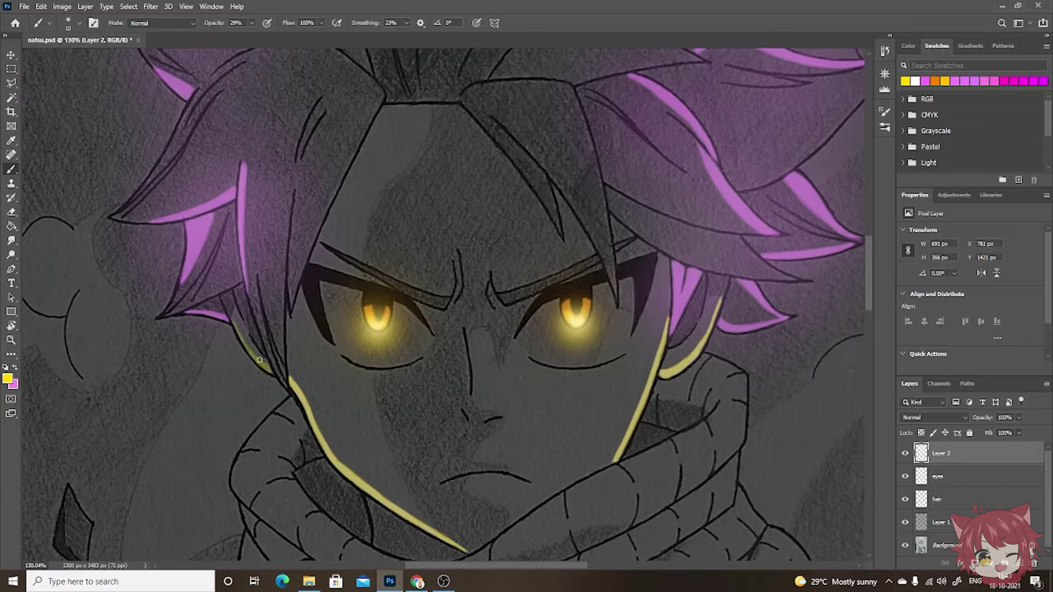
left_click(914, 81)
key("ctrl+0")
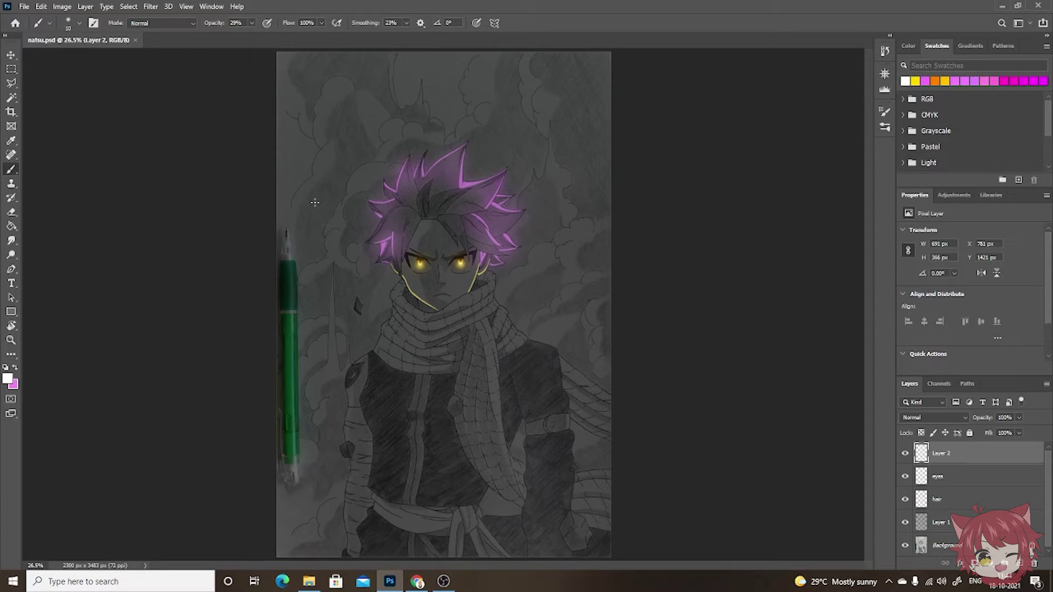
- Zoom into the left shoulder and paint a yellow rim stroke down its edge
scroll(314, 202, "up", 3)
scroll(323, 259, "up", 3)
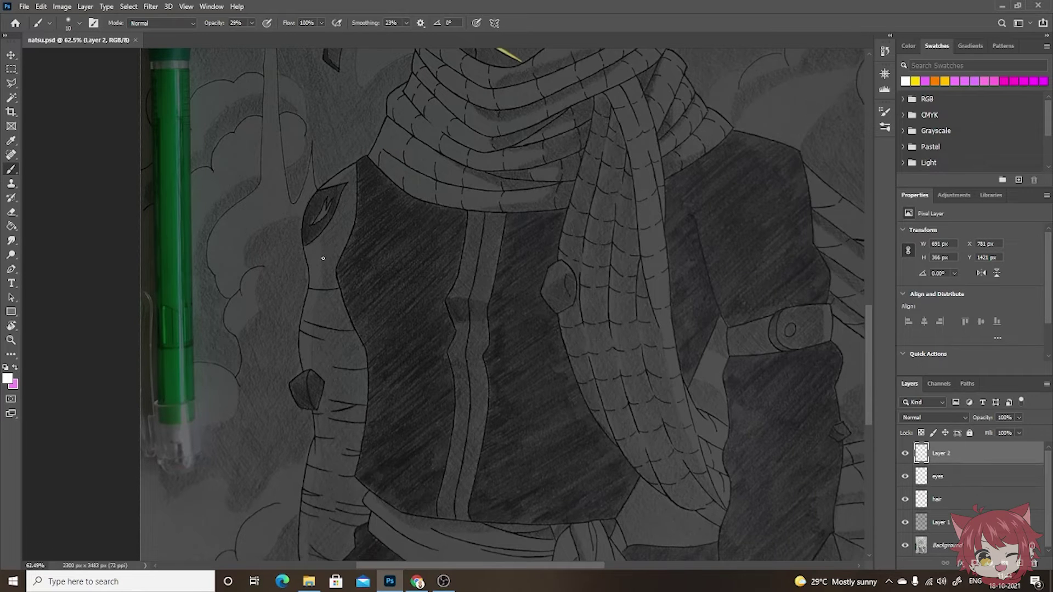
scroll(323, 259, "up", 3)
scroll(287, 183, "up", 2)
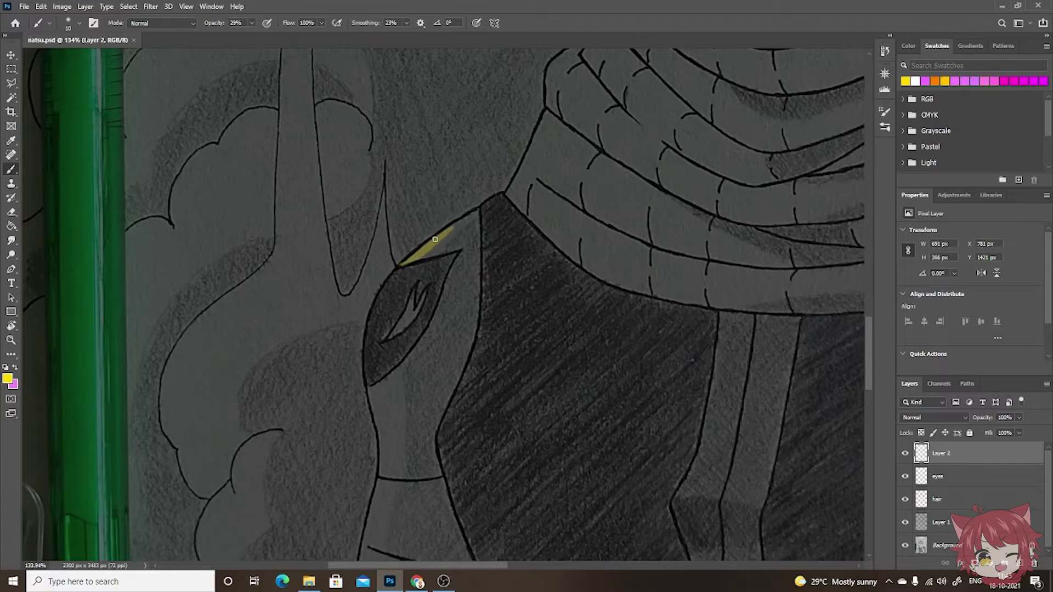
scroll(413, 301, "down", 3)
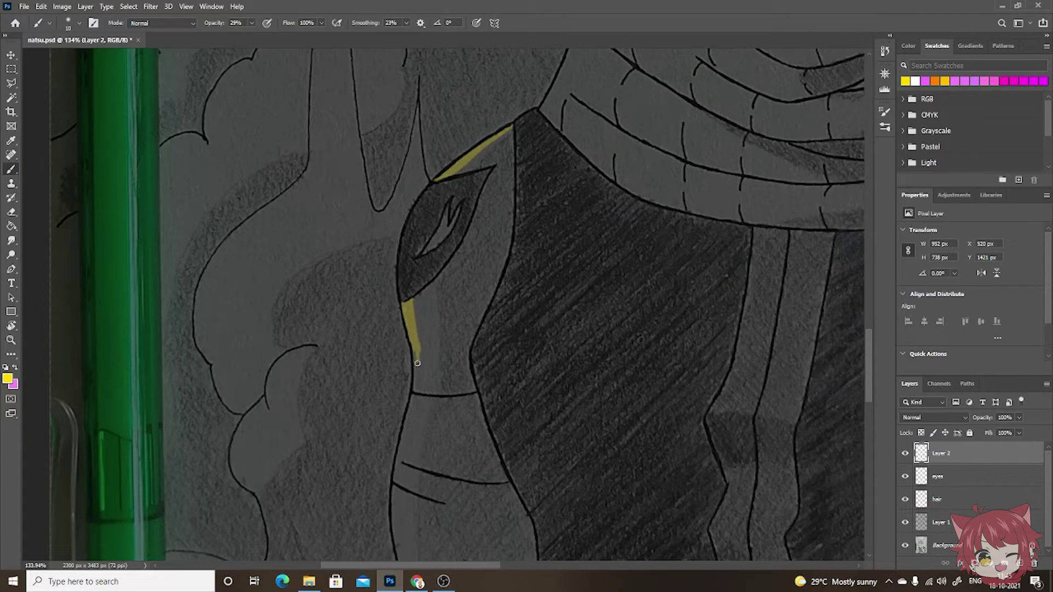
left_click_drag(417, 363, 417, 389)
- Brighten the yellow strokes on the shoulder's top and side, then fit the view and save
scroll(433, 215, "up", 2)
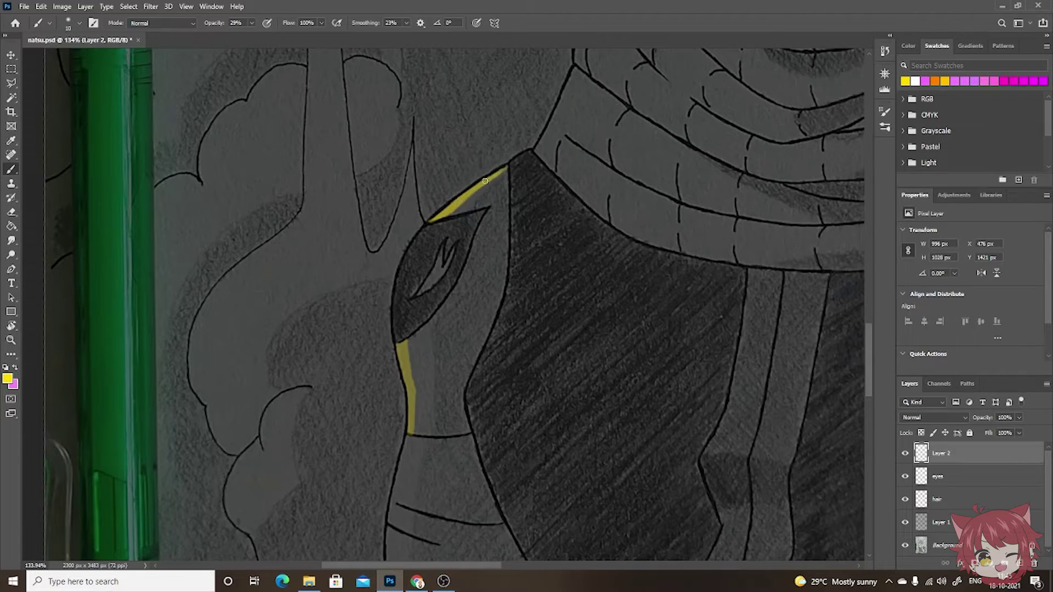
scroll(436, 263, "down", 2)
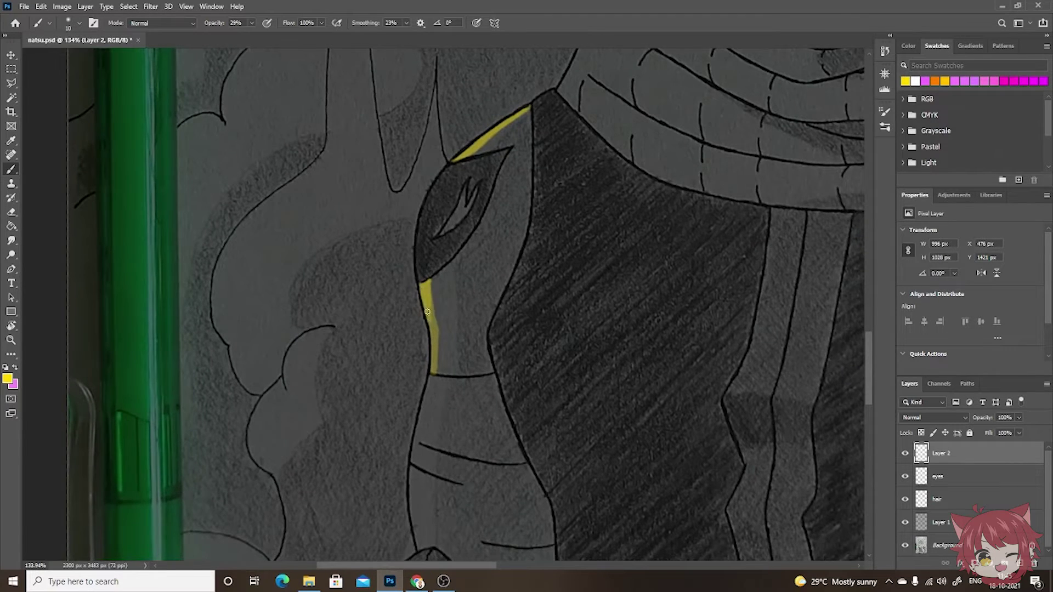
scroll(434, 335, "up", 2)
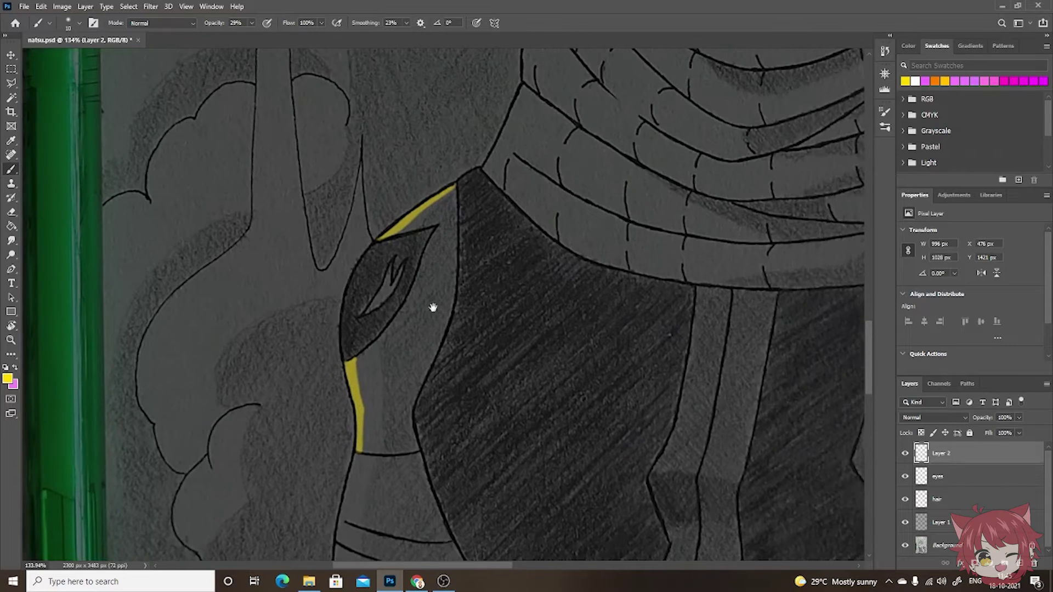
left_click_drag(404, 224, 447, 189)
scroll(417, 230, "down", 2)
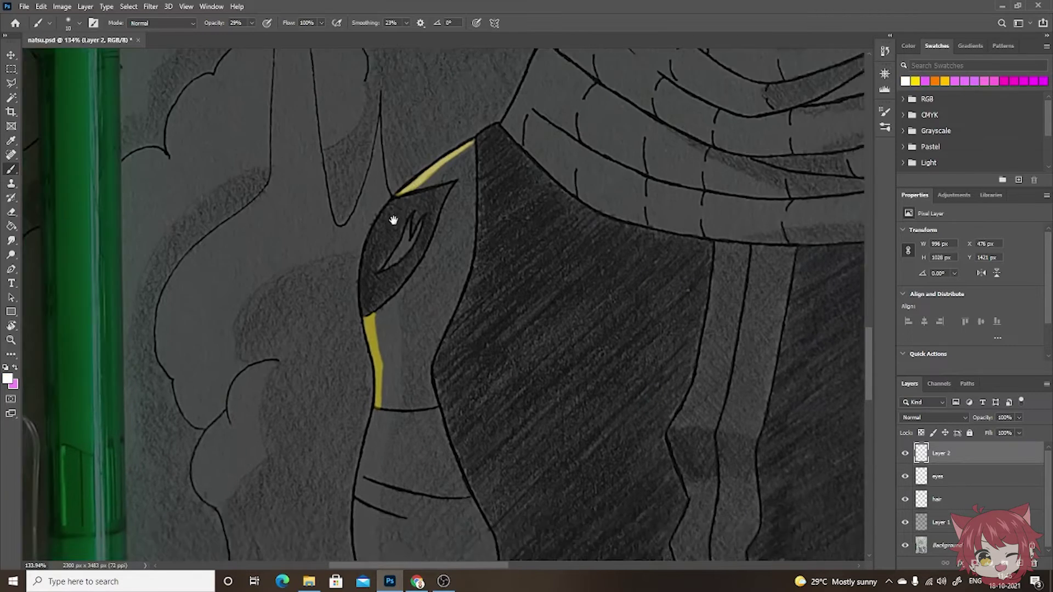
left_click_drag(383, 295, 379, 295)
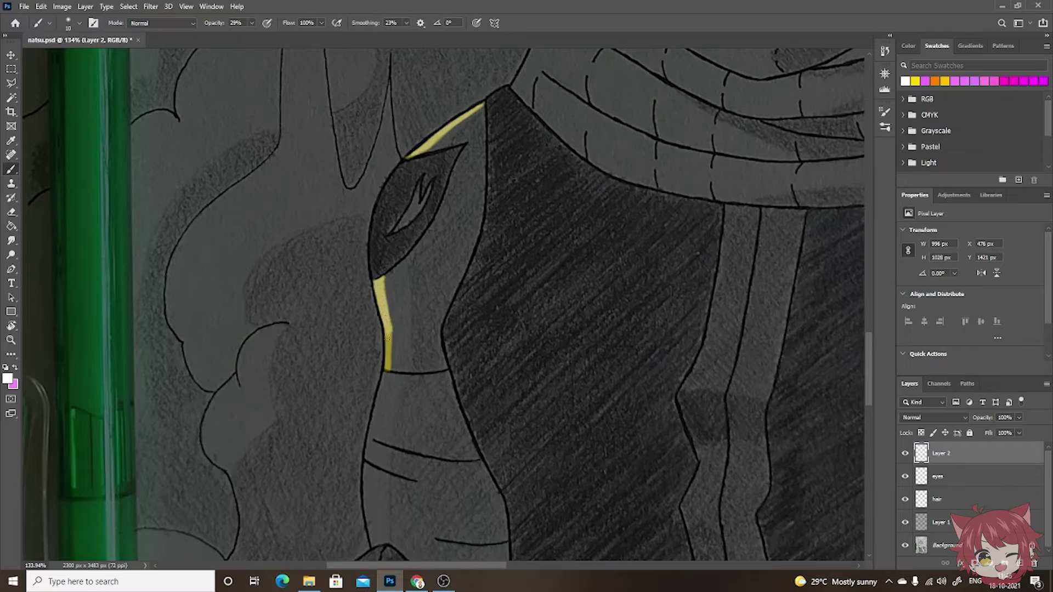
key("ctrl+0")
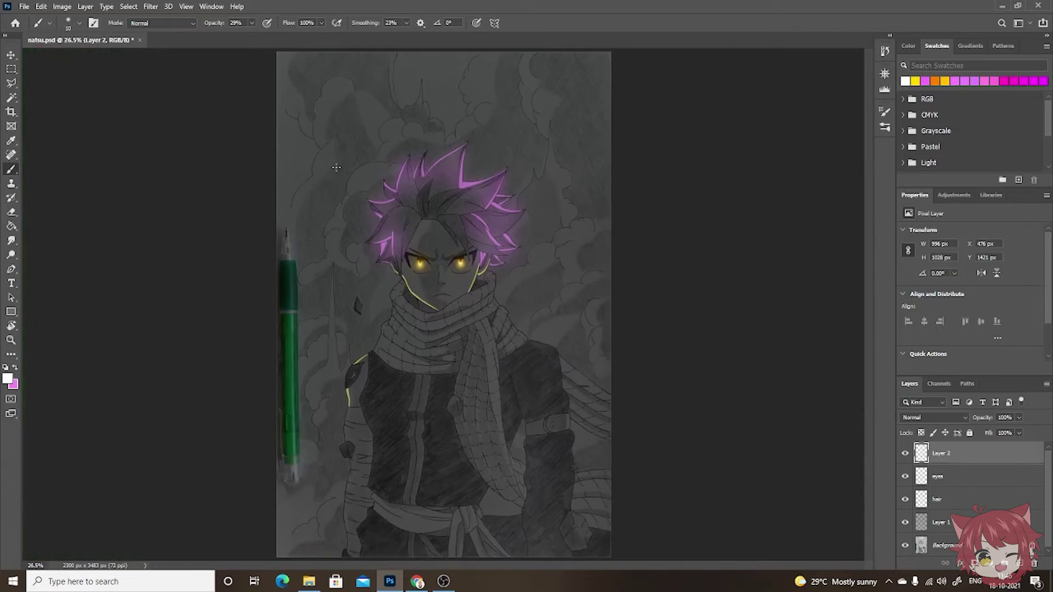
key("ctrl+s")
- Thicken the yellow rim along the shoulder top and outer edge, overpaint it white, and fit the view
scroll(391, 370, "up", 3, "alt")
scroll(348, 376, "up", 2, "alt")
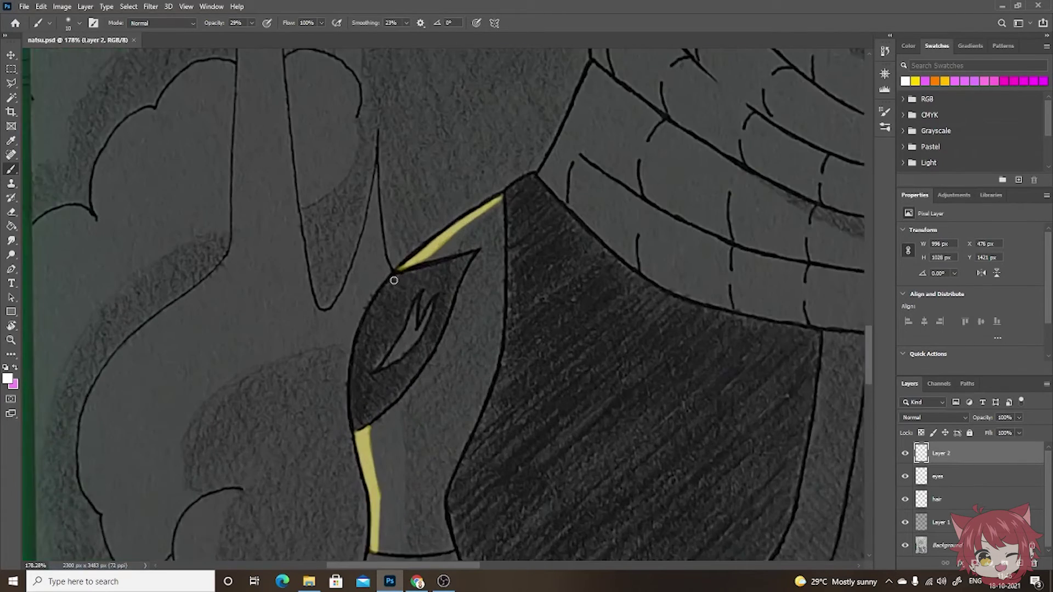
mouse_move(378, 219)
left_mouse_down()
mouse_move(355, 246)
mouse_move(335, 310)
mouse_move(337, 371)
left_mouse_up()
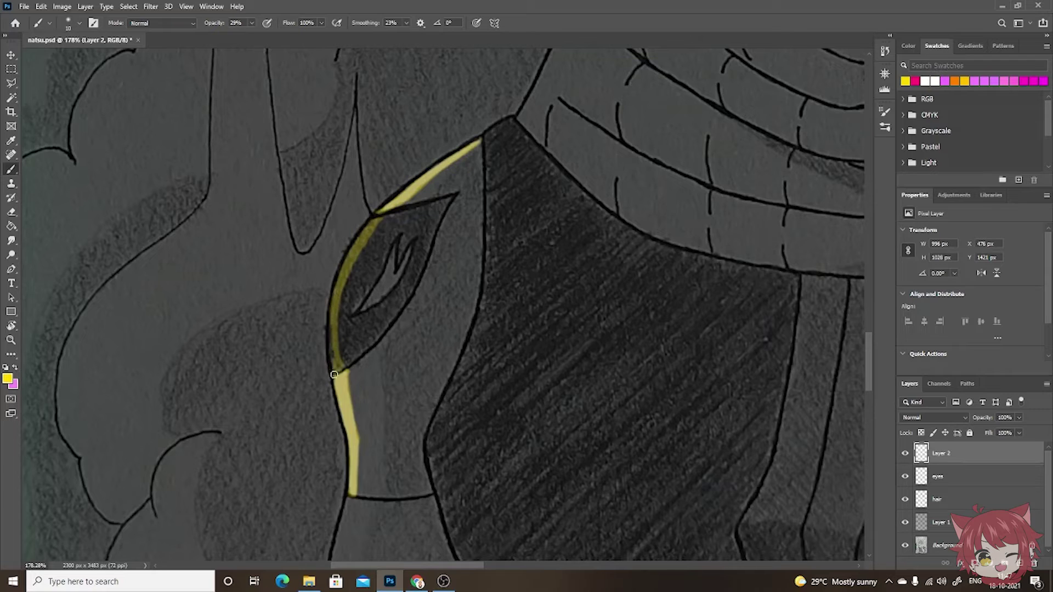
left_click_drag(365, 236, 333, 351)
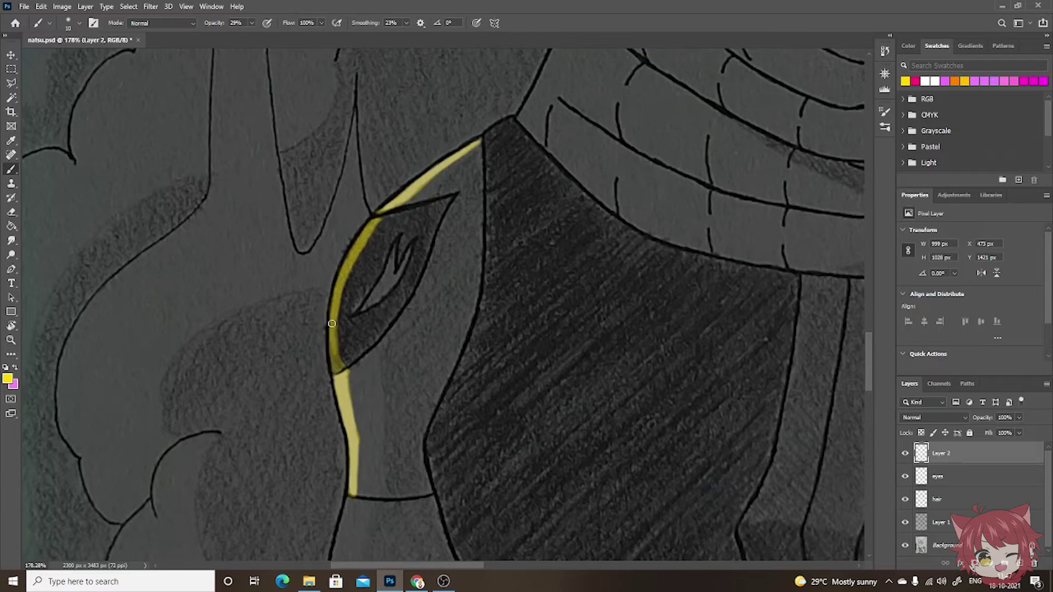
left_click(925, 81)
left_click_drag(378, 216, 336, 351)
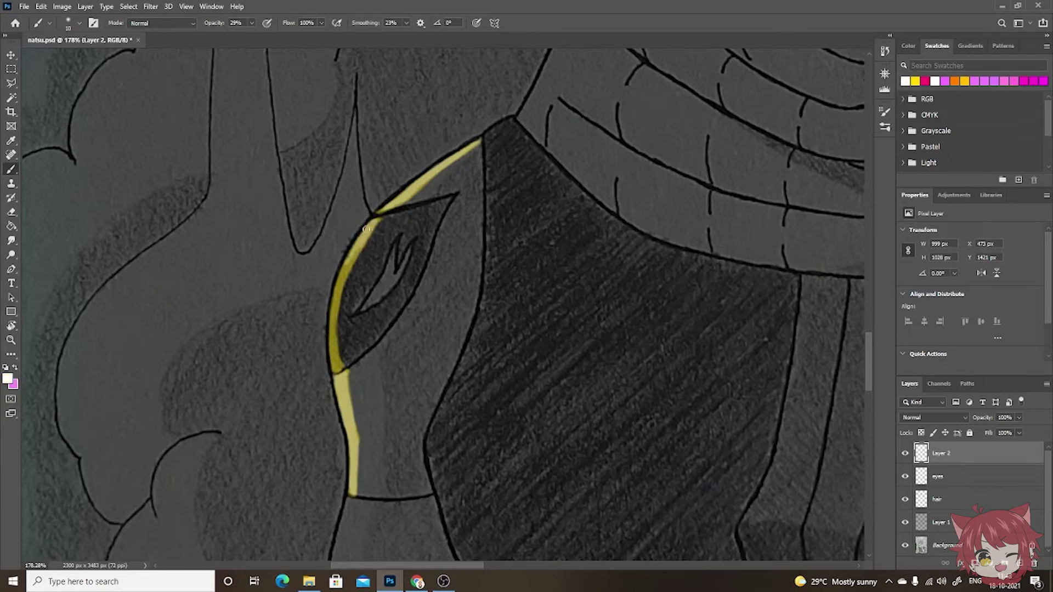
scroll(333, 298, "down", 5)
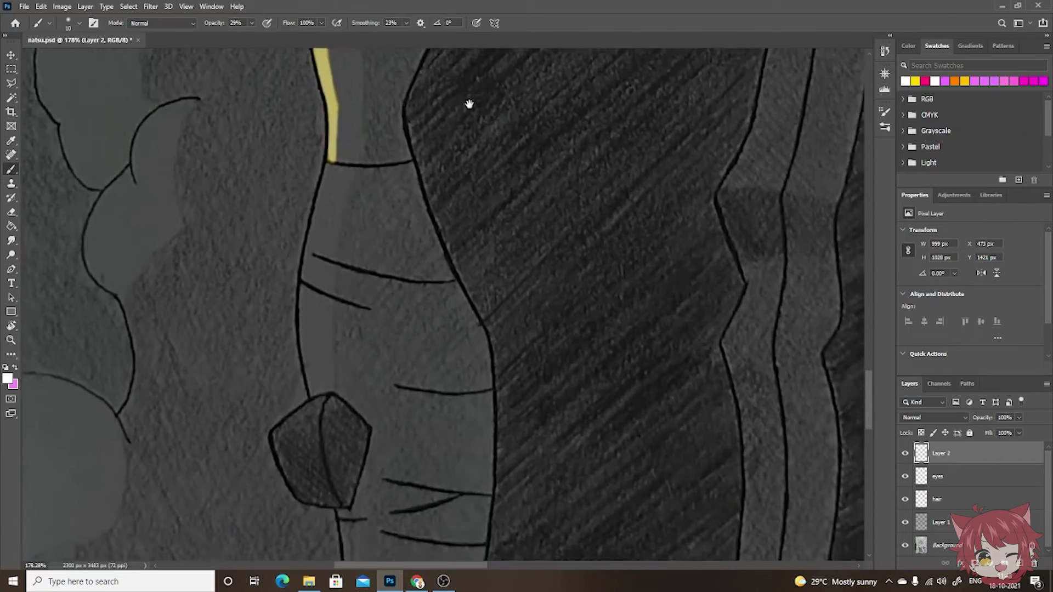
key("ctrl+0")
scroll(494, 471, "up", 3)
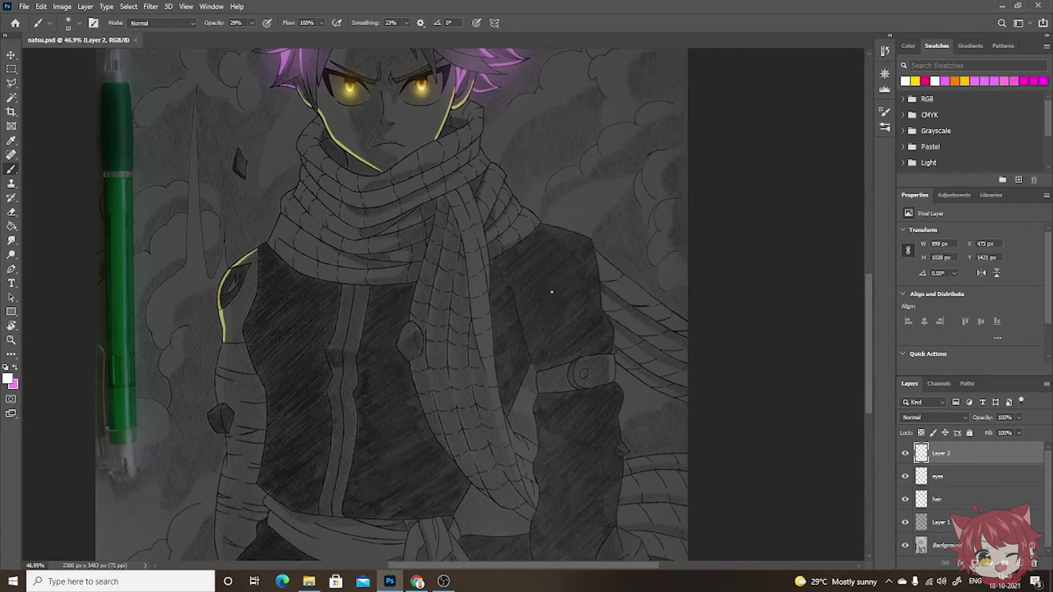
- Paint a solid yellow rim light down the arm's outer edge and extend it lower
scroll(551, 291, "up", 5)
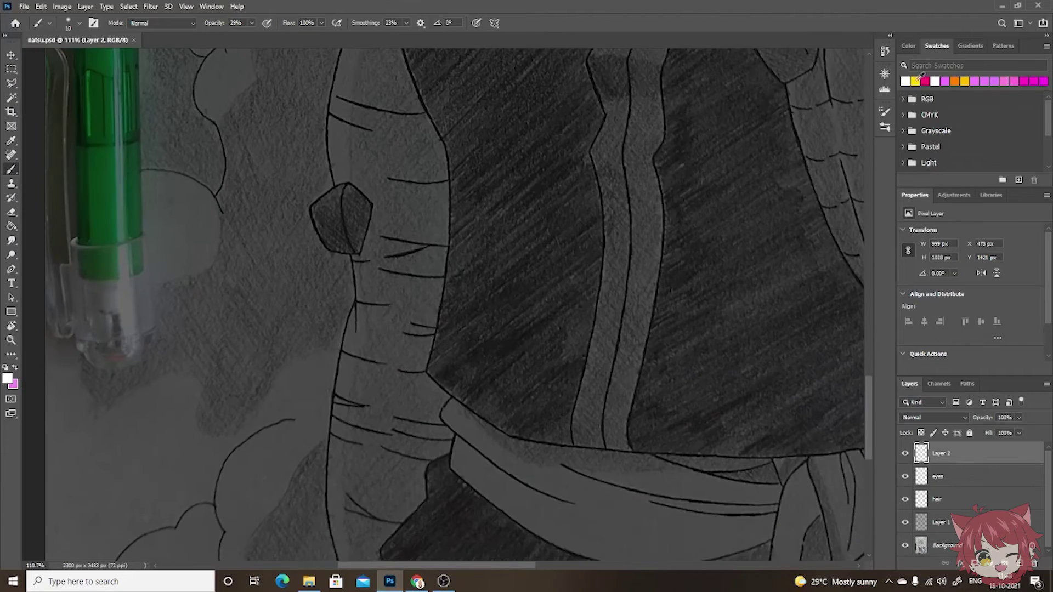
left_click(401, 137, "alt")
mouse_move(402, 203)
left_mouse_down()
mouse_move(378, 282)
mouse_move(399, 205)
left_mouse_up()
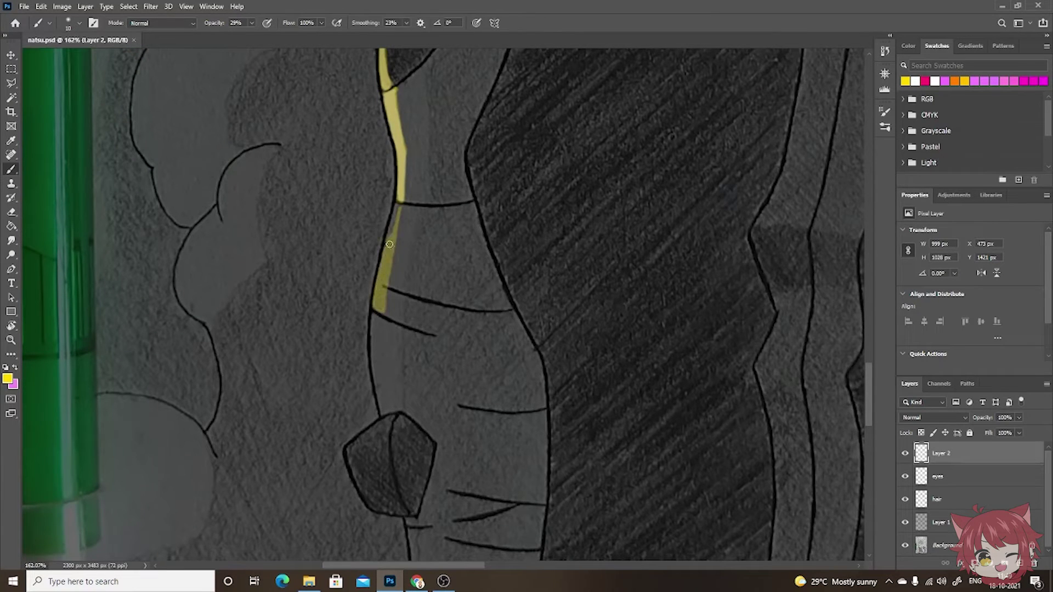
left_click_drag(381, 313, 398, 209)
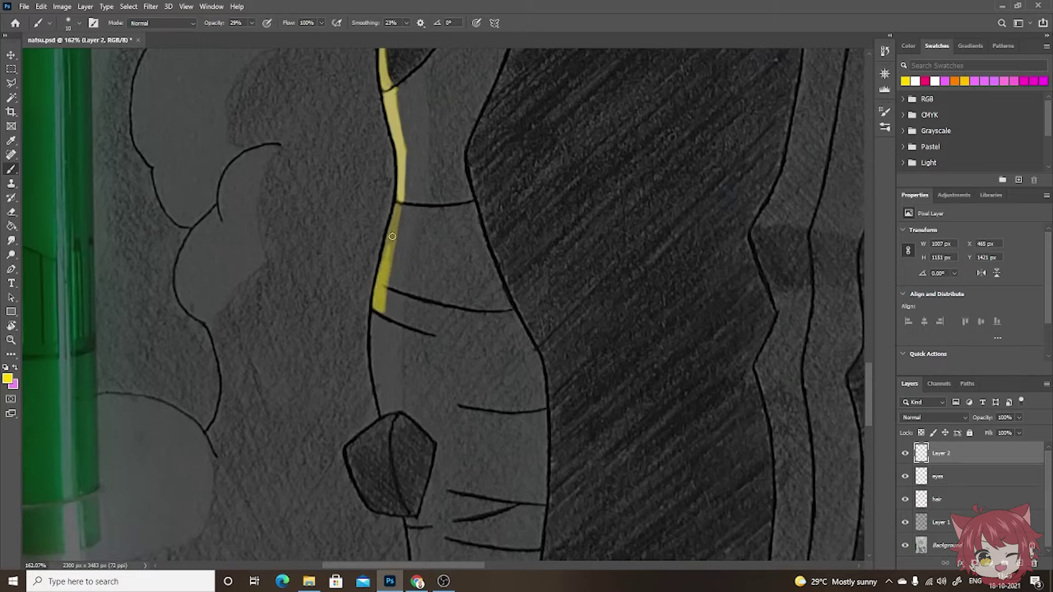
mouse_move(374, 316)
left_mouse_down()
mouse_move(384, 411)
mouse_move(374, 329)
mouse_move(380, 394)
left_mouse_up()
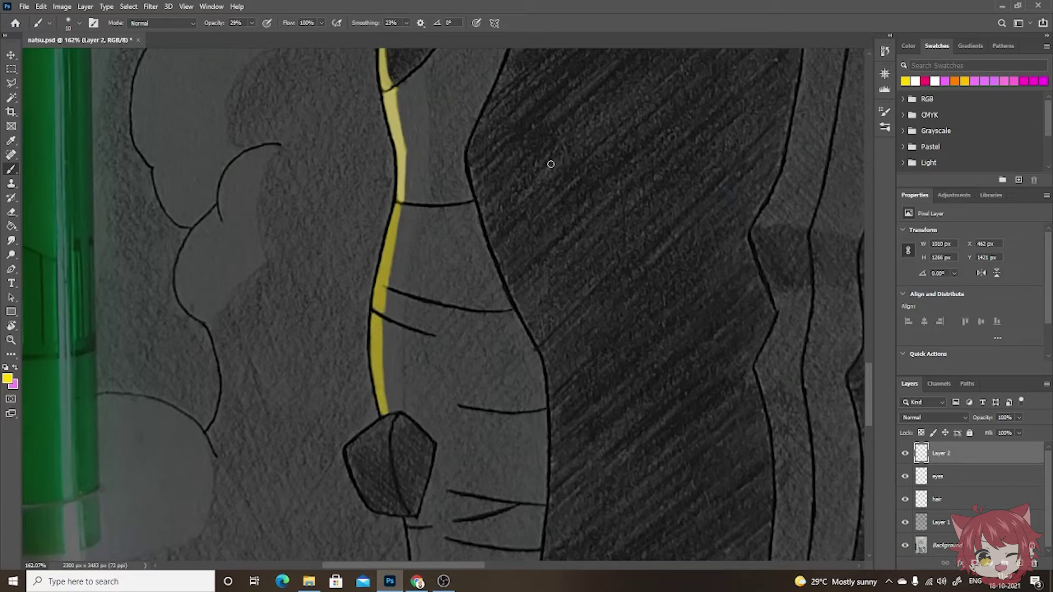
- Brighten the upper, middle and lower parts of the arm rim light with white
left_click(915, 81)
left_click_drag(399, 203, 387, 269)
mouse_move(392, 222)
left_mouse_down()
mouse_move(376, 300)
mouse_move(377, 379)
left_mouse_up()
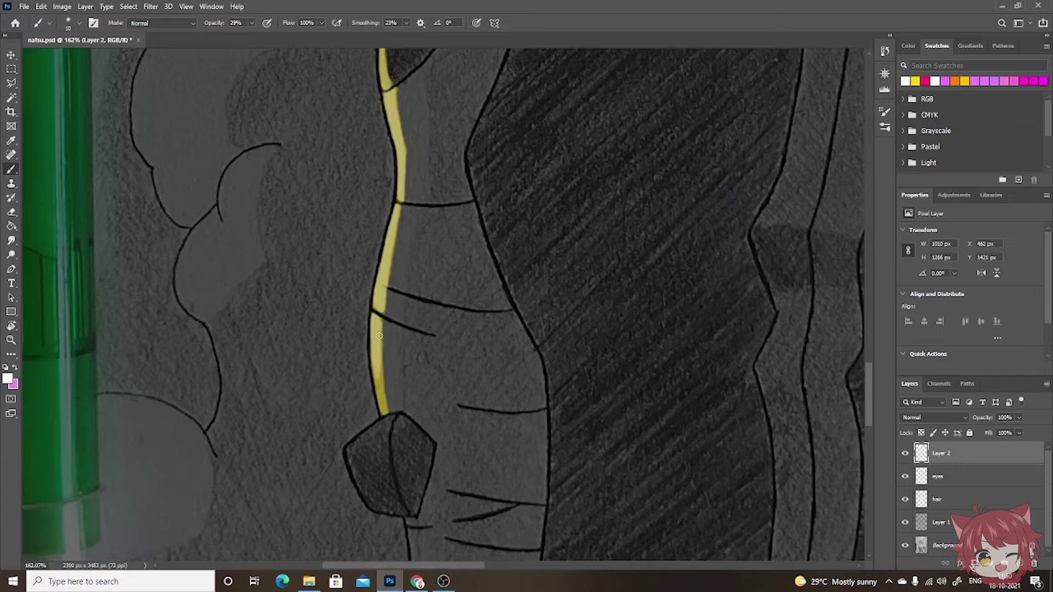
mouse_move(376, 332)
left_mouse_down()
mouse_move(385, 416)
mouse_move(375, 354)
left_mouse_up()
scroll(375, 320, "down", 5)
scroll(422, 348, "down", 2)
- Add yellow rim light below the arm guard and down the full lower arm
left_click(915, 81)
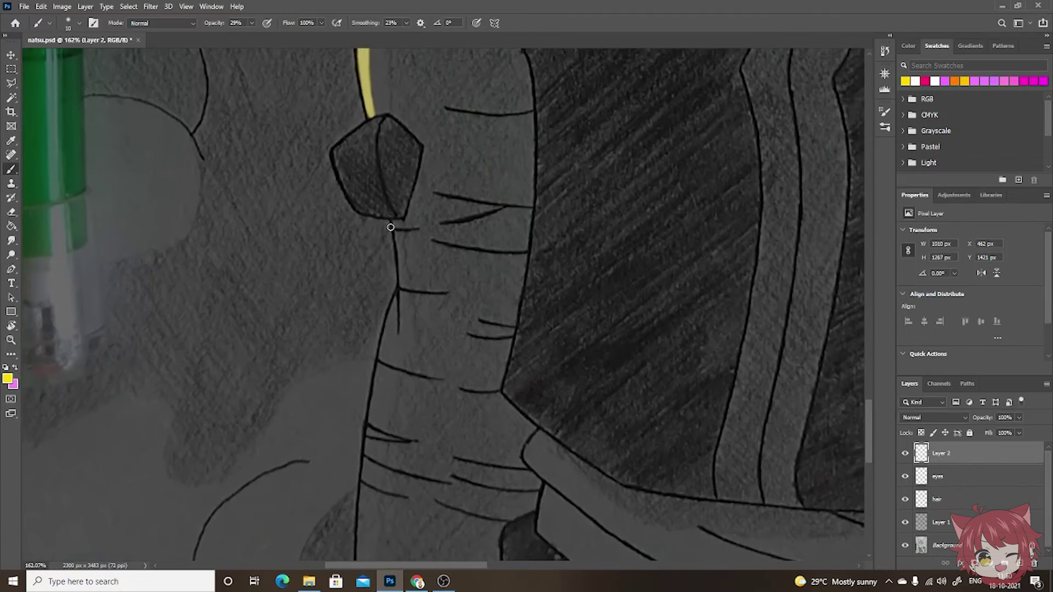
mouse_move(394, 220)
left_mouse_down()
mouse_move(400, 329)
mouse_move(403, 296)
left_mouse_up()
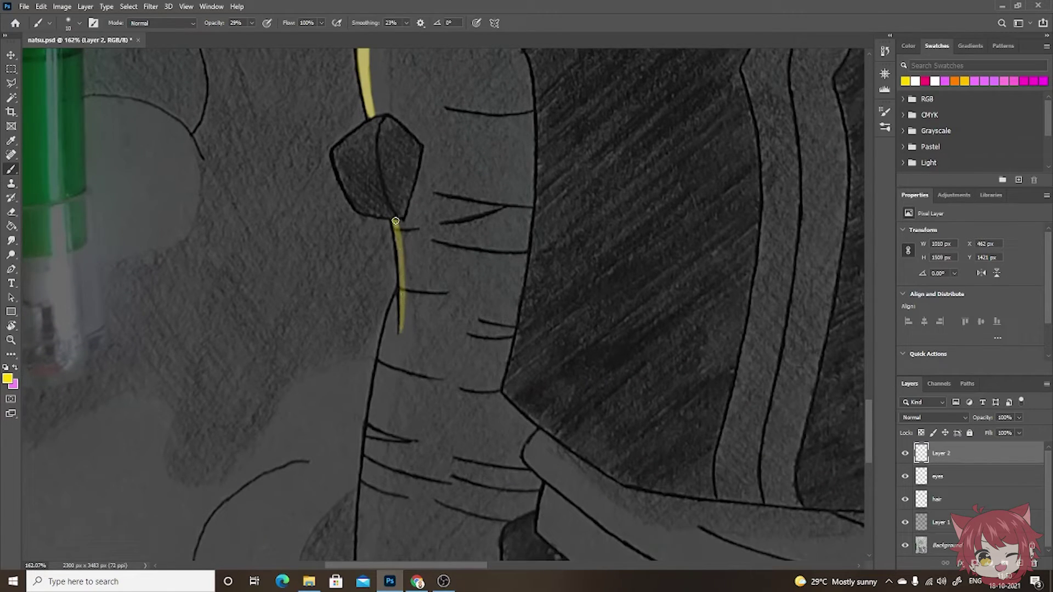
left_click_drag(395, 221, 401, 332)
scroll(451, 225, "up", 3)
left_click(915, 80)
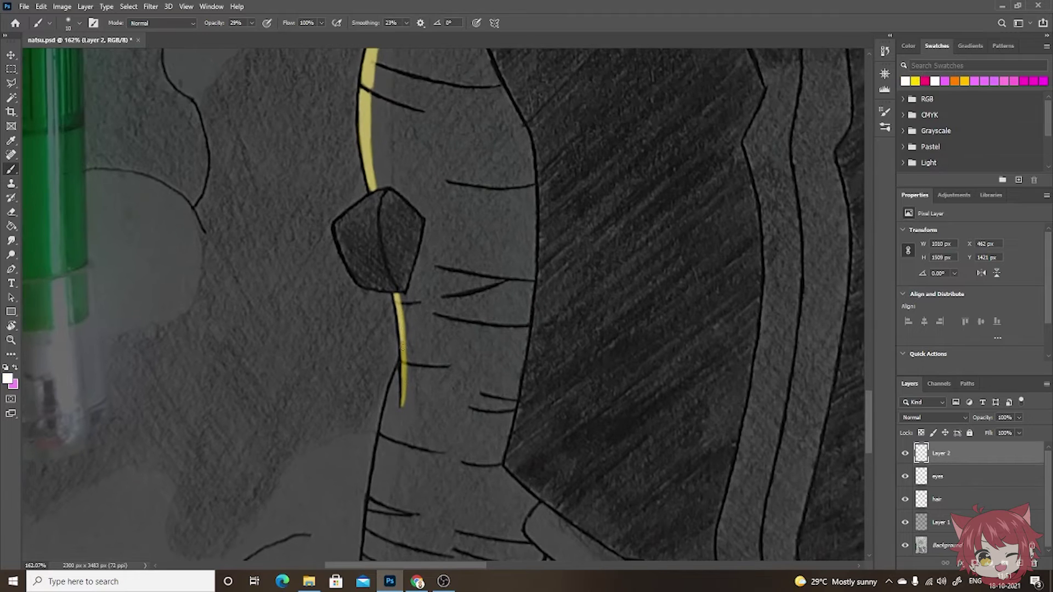
scroll(458, 383, "down", 3)
scroll(463, 259, "down", 3)
left_click(441, 67, "alt")
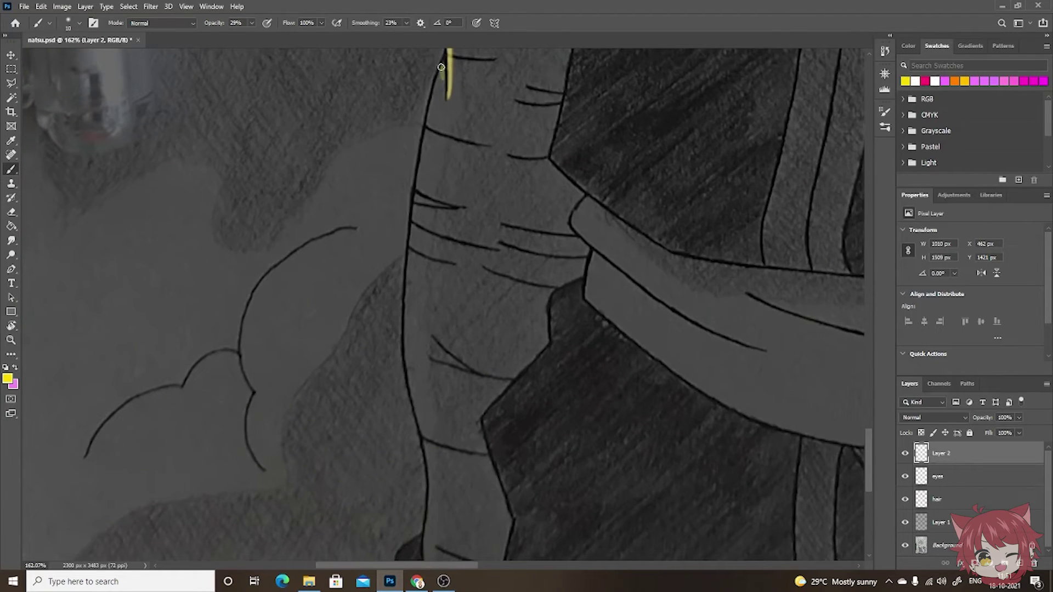
mouse_move(441, 67)
left_mouse_down()
mouse_move(411, 354)
mouse_move(429, 551)
mouse_move(430, 521)
left_mouse_up()
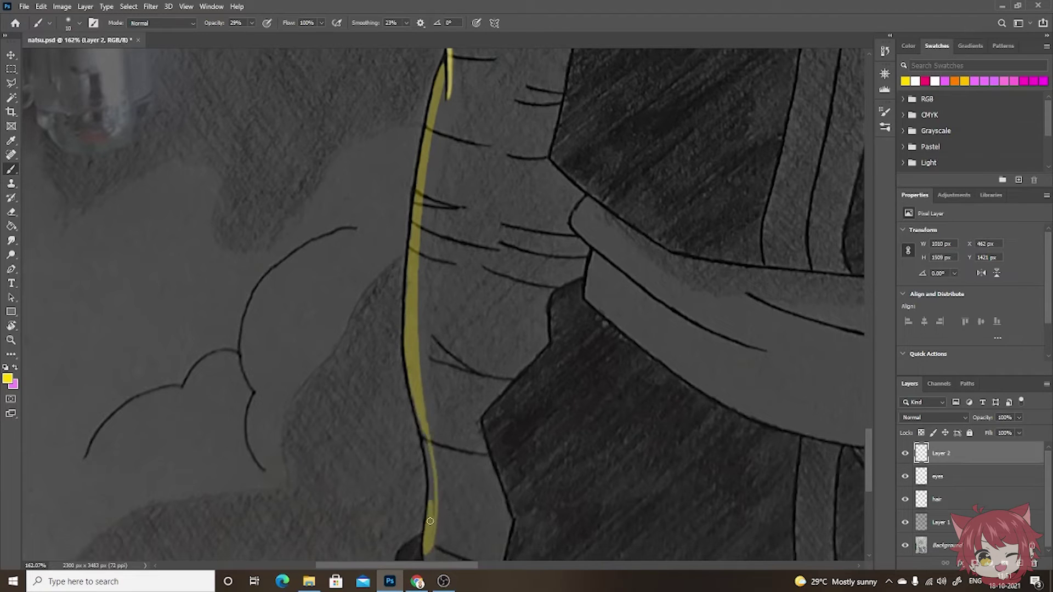
mouse_move(442, 52)
left_mouse_down()
mouse_move(410, 249)
mouse_move(408, 378)
mouse_move(428, 458)
mouse_move(425, 519)
left_mouse_up()
- Brighten the lower arm rim with white, then trace magenta rim light along the scarf's left outline
left_click(935, 81)
left_click_drag(439, 54, 412, 230)
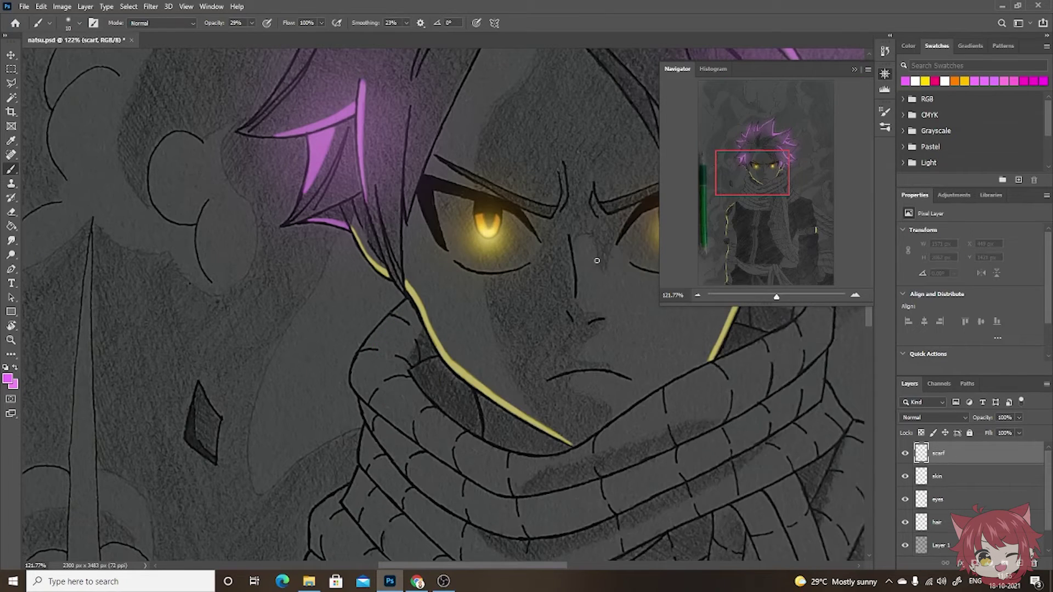
mouse_move(410, 306)
left_mouse_down()
mouse_move(359, 367)
mouse_move(370, 411)
mouse_move(432, 451)
left_mouse_up()
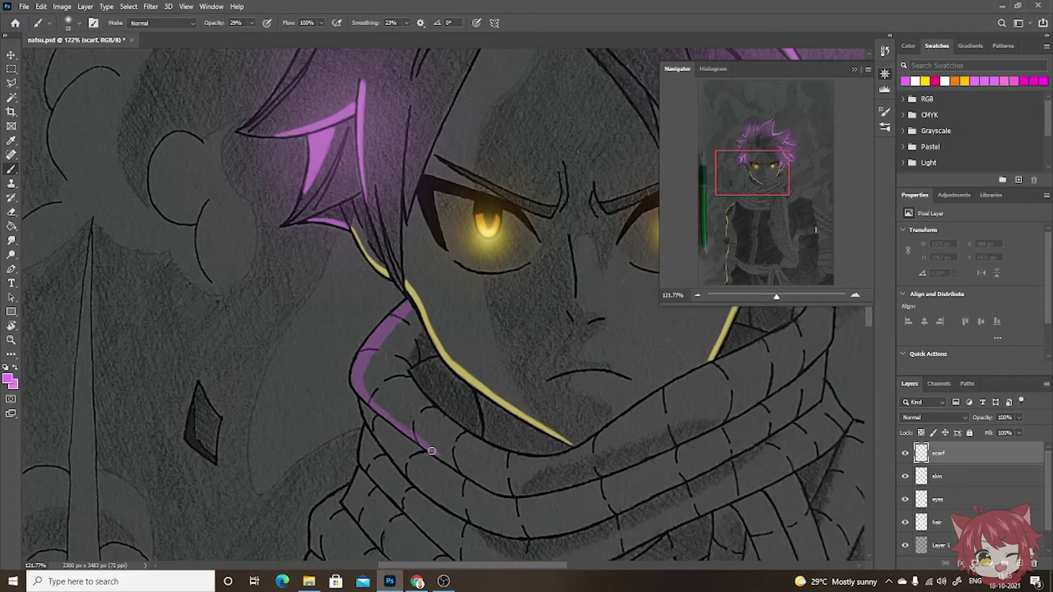
scroll(432, 451, "down", 1)
scroll(428, 356, "down", 5)
scroll(395, 283, "up", 8)
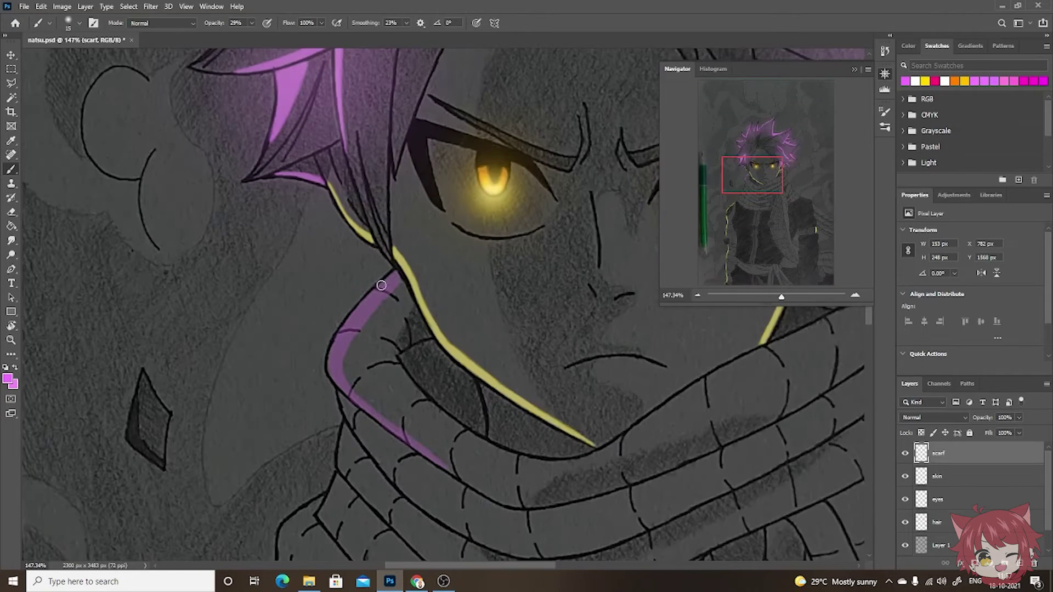
mouse_move(395, 274)
left_mouse_down()
mouse_move(356, 329)
mouse_move(337, 383)
mouse_move(450, 471)
left_mouse_up()
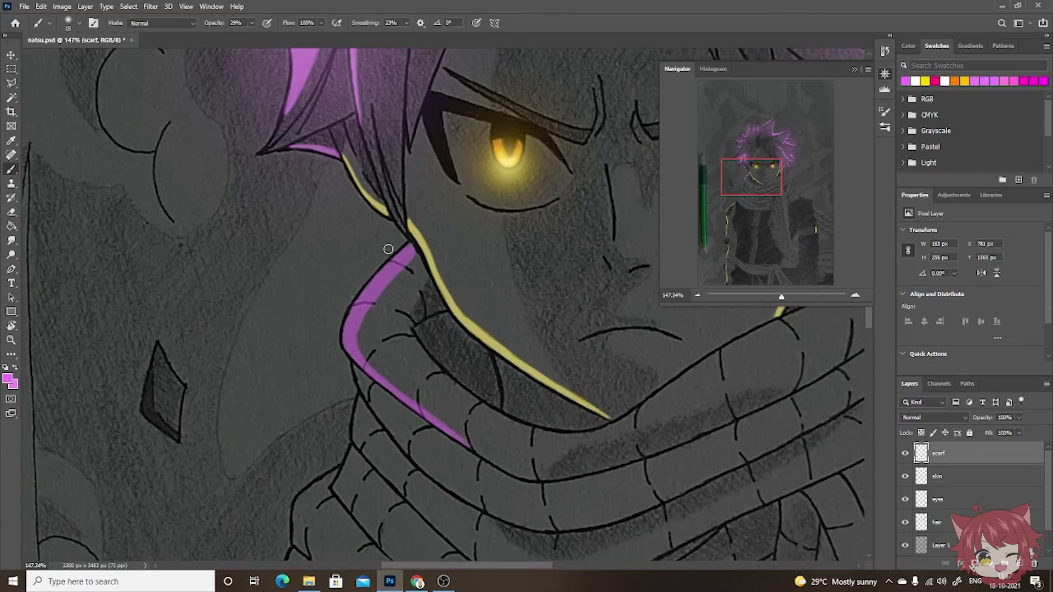
- Add magenta strokes along the scarf's top, left edge and right edge
scroll(439, 275, "right", 3)
mouse_move(515, 239)
left_mouse_down()
mouse_move(561, 263)
mouse_move(559, 346)
mouse_move(499, 390)
mouse_move(554, 257)
mouse_move(560, 339)
left_mouse_up()
scroll(561, 339, "down", 3)
scroll(560, 339, "left", 3)
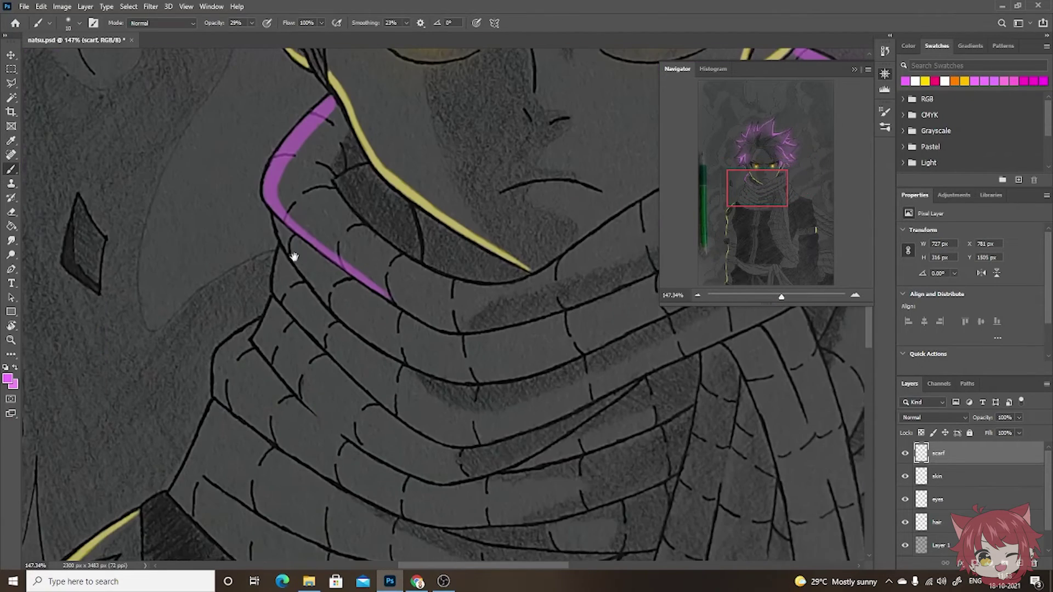
mouse_move(274, 216)
left_mouse_down()
mouse_move(296, 262)
mouse_move(356, 331)
left_mouse_up()
scroll(355, 332, "up", 2)
scroll(356, 332, "right", 4)
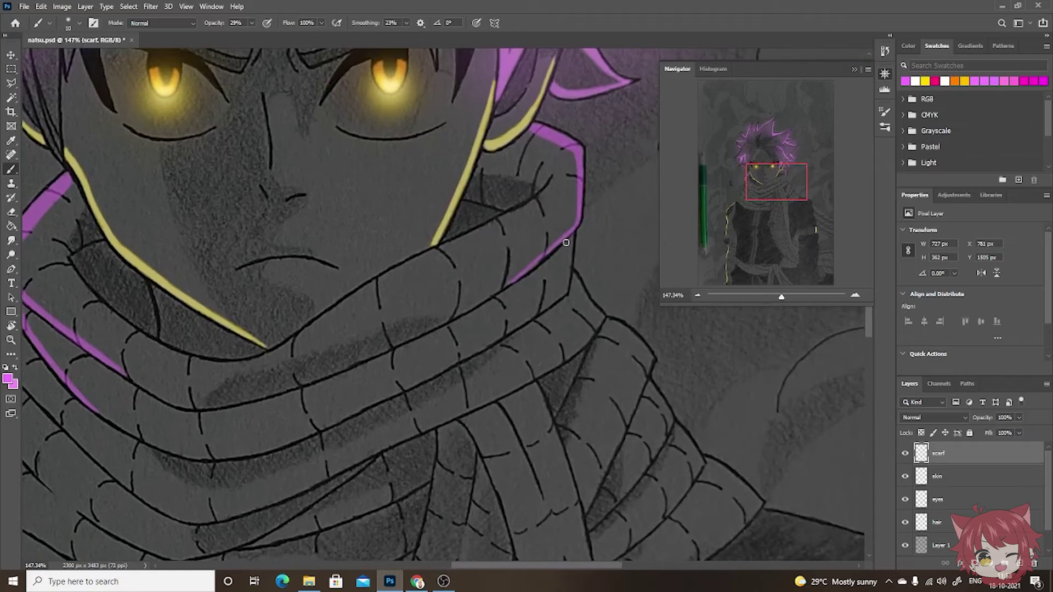
mouse_move(570, 239)
left_mouse_down()
mouse_move(565, 296)
mouse_move(508, 334)
mouse_move(563, 292)
left_mouse_up()
- Reinforce the magenta on the scarf's left edge and paint around its right edge and corner
scroll(563, 292, "left", 4)
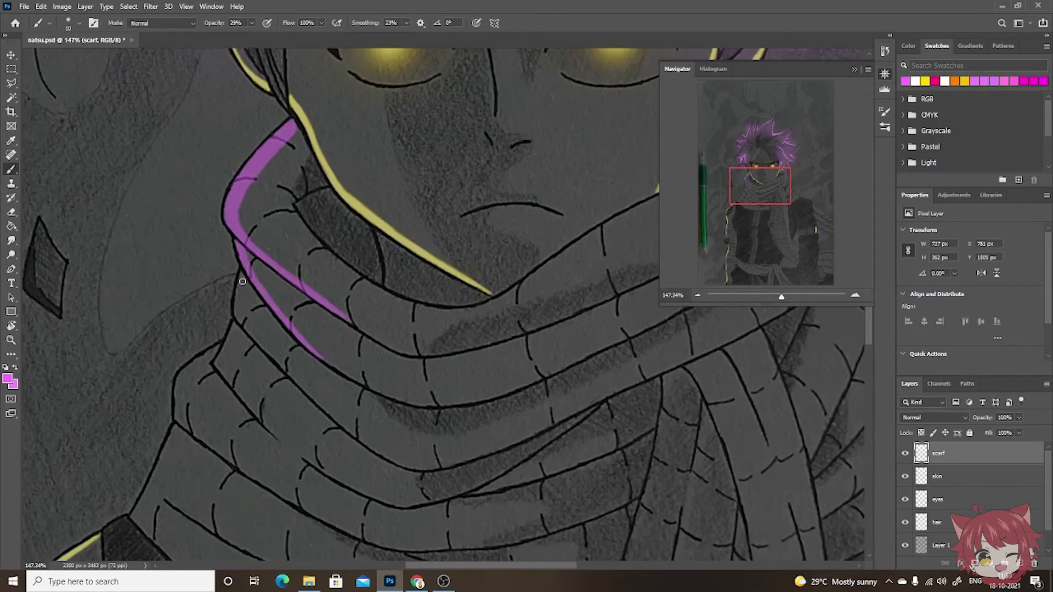
mouse_move(236, 274)
left_mouse_down()
mouse_move(255, 337)
mouse_move(299, 392)
mouse_move(258, 340)
left_mouse_up()
left_click_drag(650, 431, 419, 461)
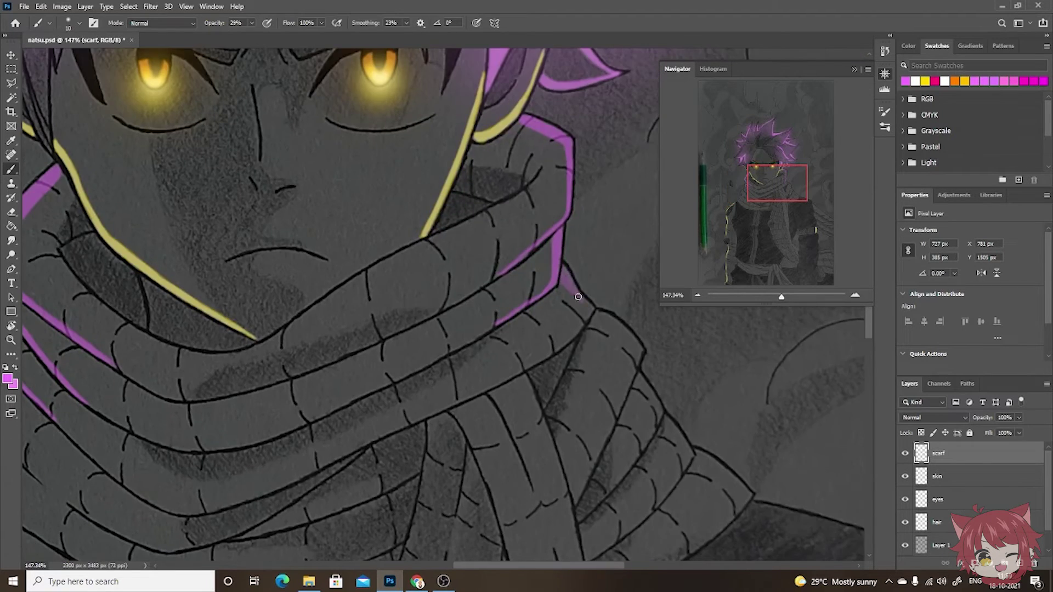
mouse_move(560, 269)
left_mouse_down()
mouse_move(590, 312)
mouse_move(592, 345)
mouse_move(577, 331)
mouse_move(513, 378)
left_mouse_up()
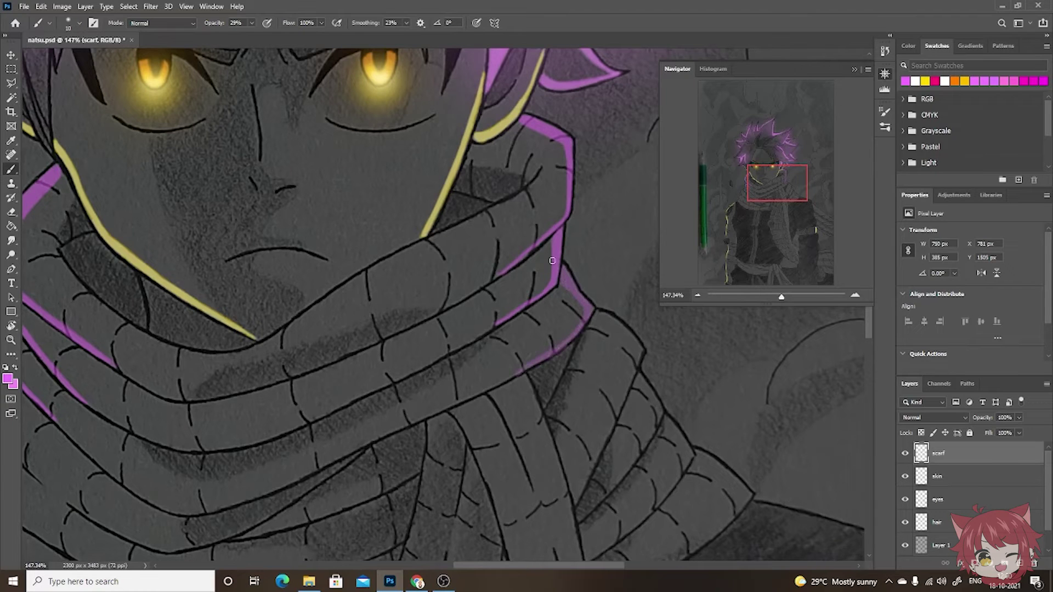
scroll(586, 318, "down", 2)
scroll(586, 318, "right", 2)
mouse_move(503, 245)
left_mouse_down()
mouse_move(543, 277)
mouse_move(547, 312)
mouse_move(513, 387)
mouse_move(548, 289)
mouse_move(511, 391)
left_mouse_up()
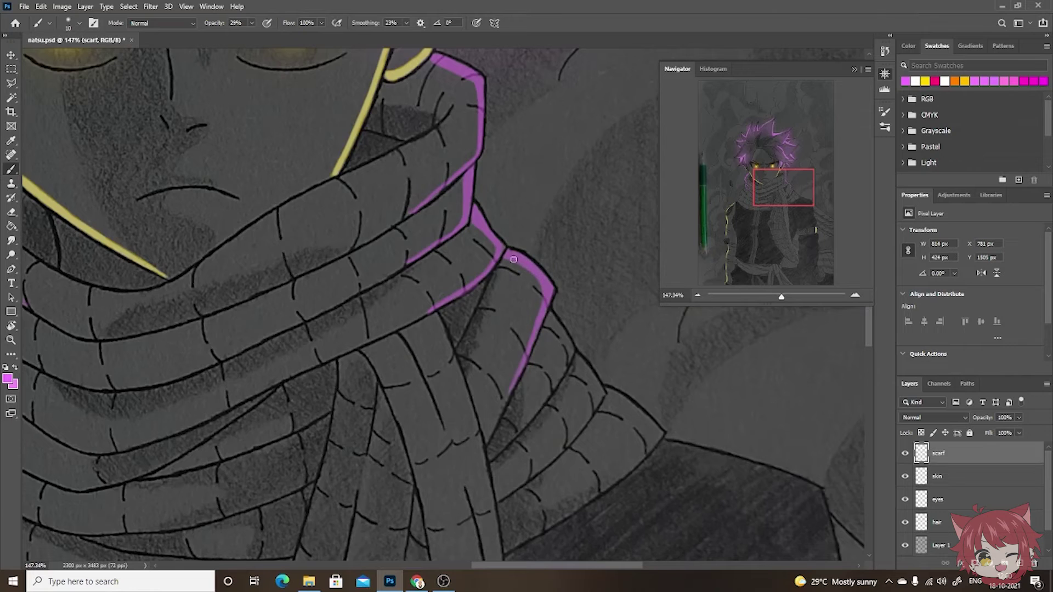
- Paint magenta down the scarf's left and right edges and along the lower fold to its corner
scroll(511, 390, "left", 5)
mouse_move(272, 307)
left_mouse_down()
mouse_move(253, 351)
mouse_move(299, 401)
left_mouse_up()
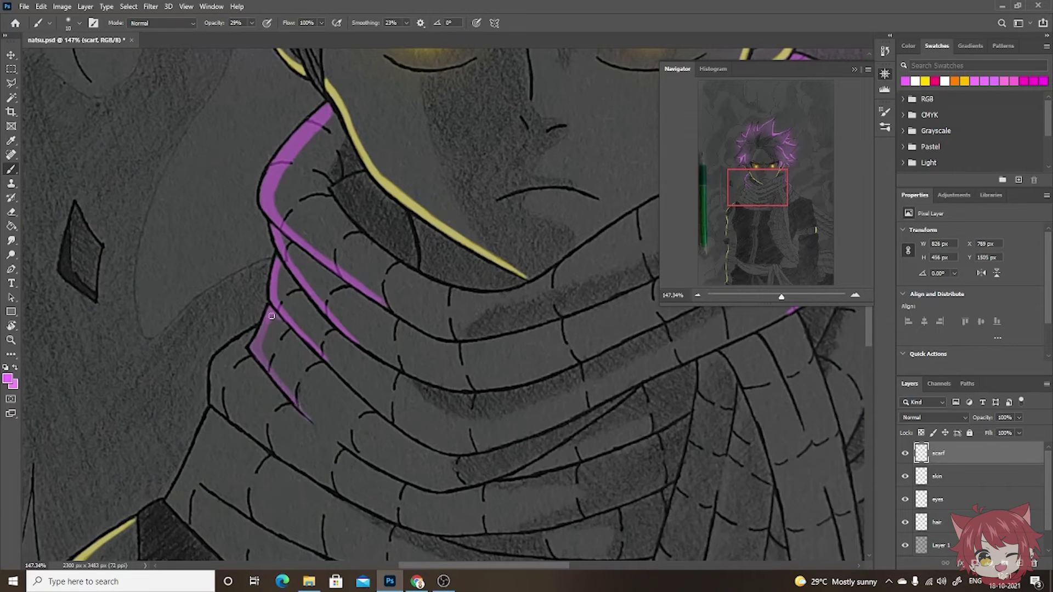
mouse_move(271, 315)
left_mouse_down()
mouse_move(255, 351)
mouse_move(307, 414)
left_mouse_up()
scroll(307, 413, "right", 5)
scroll(307, 414, "down", 1)
mouse_move(496, 244)
left_mouse_down()
mouse_move(506, 315)
mouse_move(522, 285)
mouse_move(494, 335)
left_mouse_up()
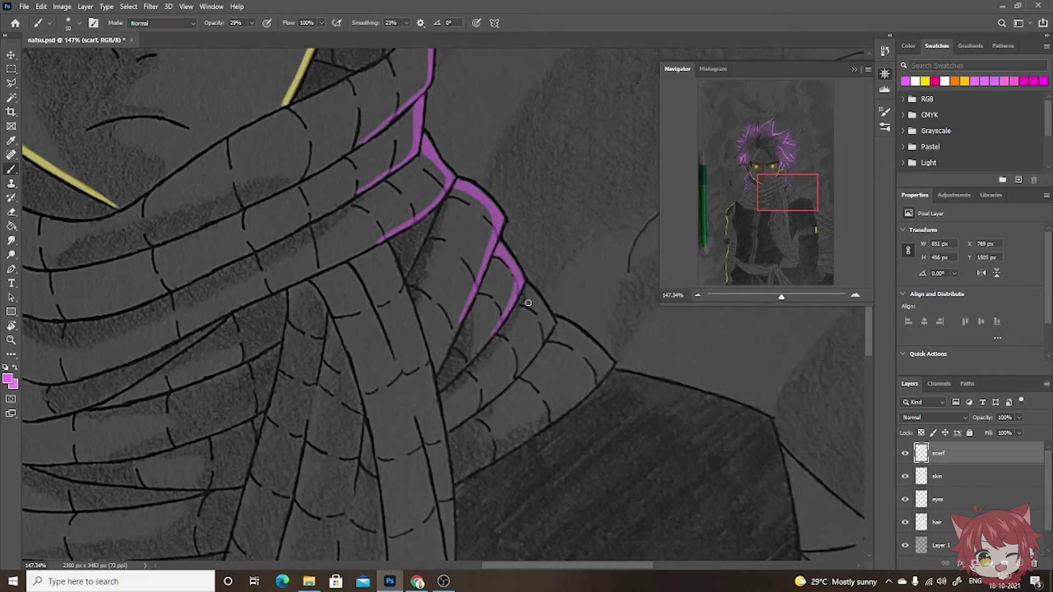
left_click_drag(555, 322, 513, 379)
left_click_drag(554, 321, 518, 373)
scroll(509, 295, "right", 5)
scroll(509, 295, "down", 1)
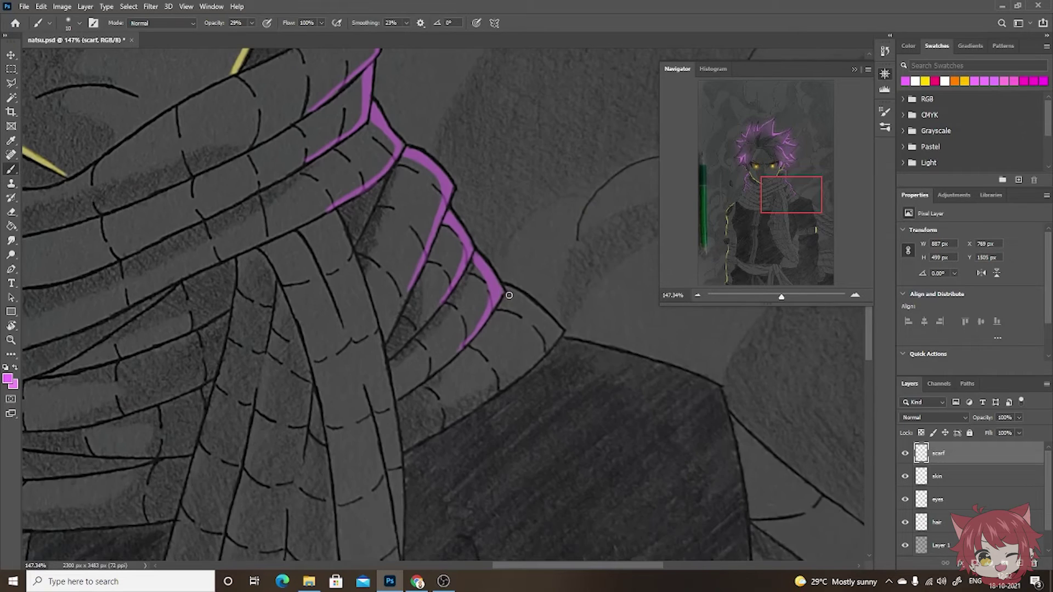
mouse_move(509, 295)
left_mouse_down()
mouse_move(548, 329)
mouse_move(535, 364)
mouse_move(541, 327)
mouse_move(527, 351)
mouse_move(529, 320)
mouse_move(529, 370)
mouse_move(541, 344)
left_mouse_up()
- Paint magenta rim strokes along the scarf's left fold edge down to the collar
key("ctrl+z")
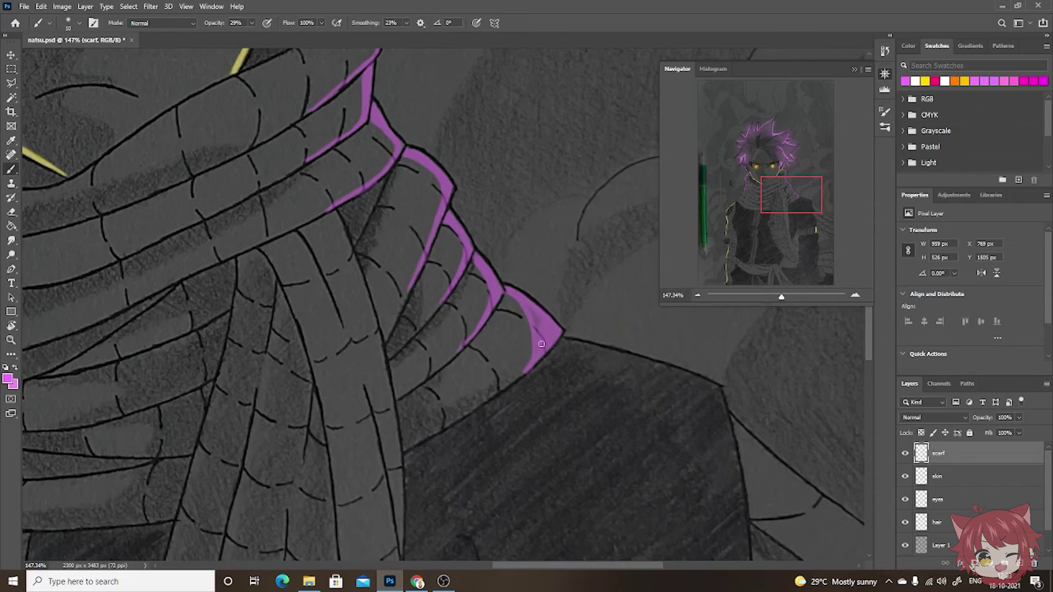
scroll(541, 344, "left", 5)
mouse_move(280, 252)
left_mouse_down()
mouse_move(258, 274)
mouse_move(241, 324)
mouse_move(296, 365)
left_mouse_up()
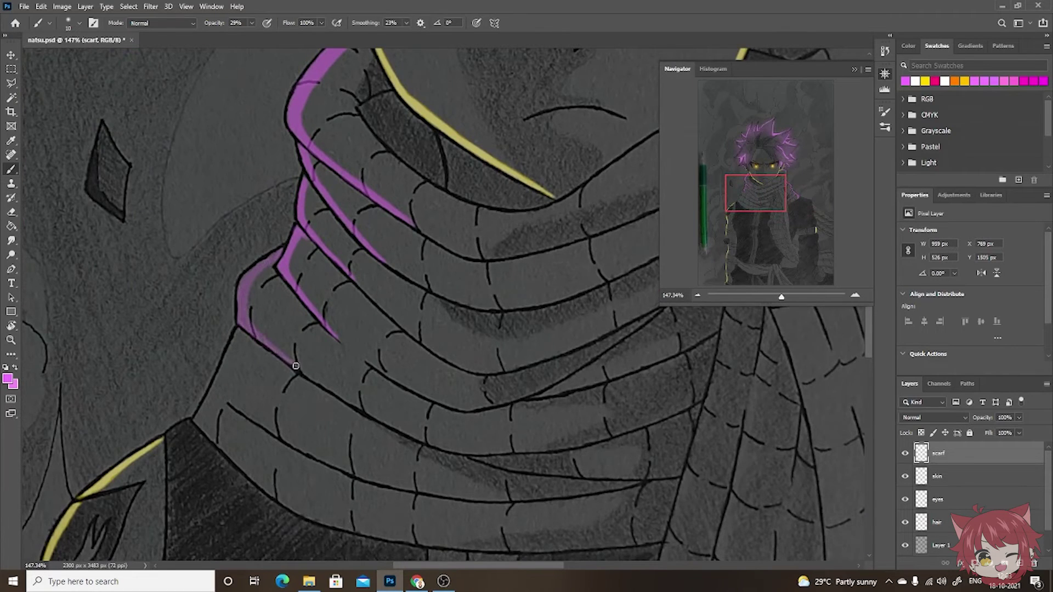
scroll(295, 366, "up", 1)
mouse_move(294, 286)
left_mouse_down()
mouse_move(259, 317)
mouse_move(294, 390)
left_mouse_up()
left_click_drag(266, 258, 244, 300)
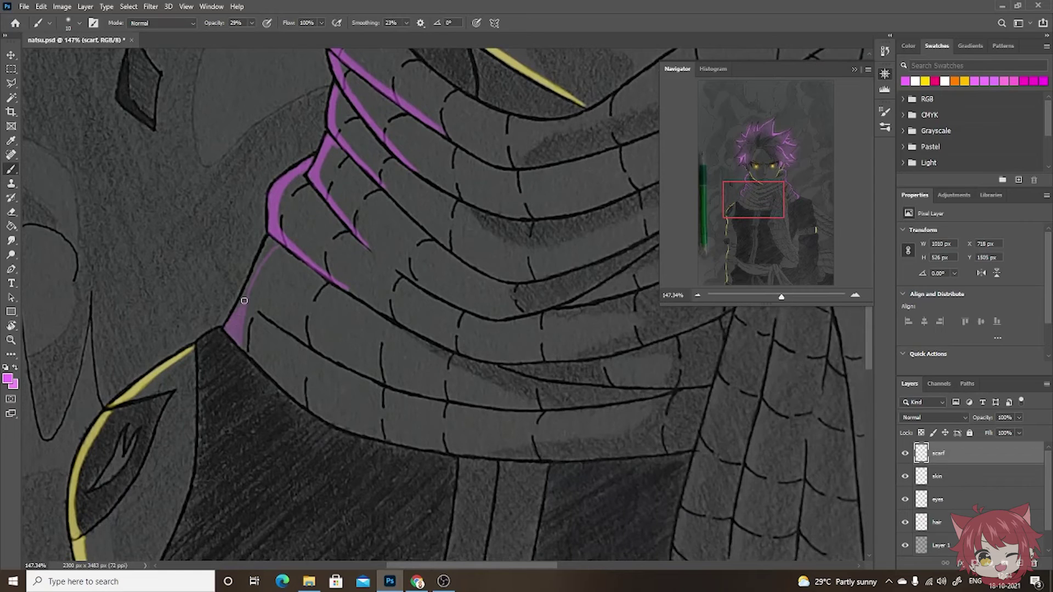
left_click_drag(239, 346, 262, 246)
scroll(501, 347, "up", 5)
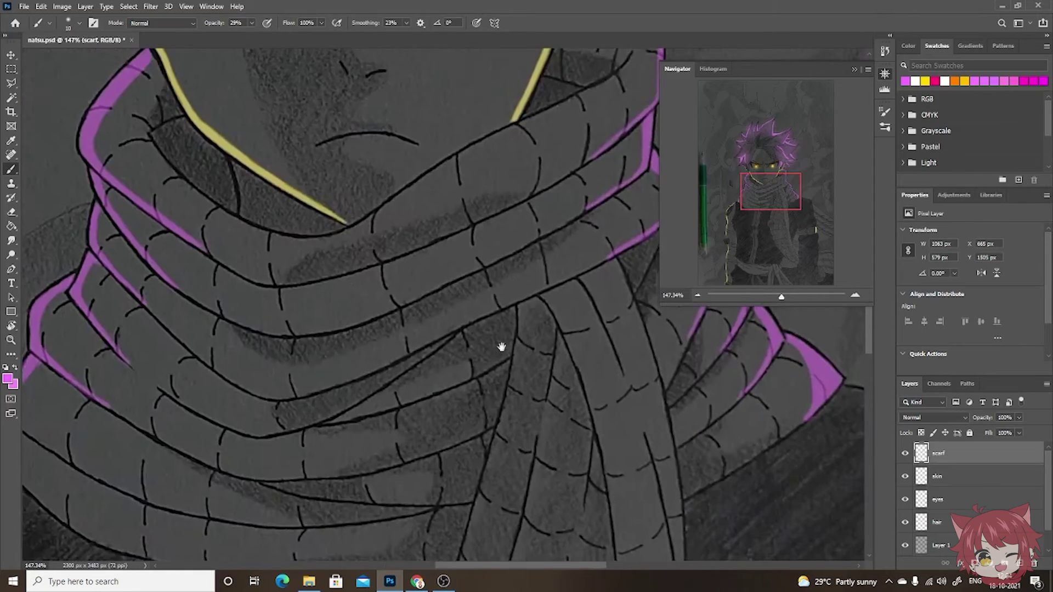
left_click_drag(242, 177, 193, 220)
- At 19% brush opacity, brighten the left collar edge and scarf's right edge with purple
key("1")
key("9")
left_click_drag(243, 174, 188, 232)
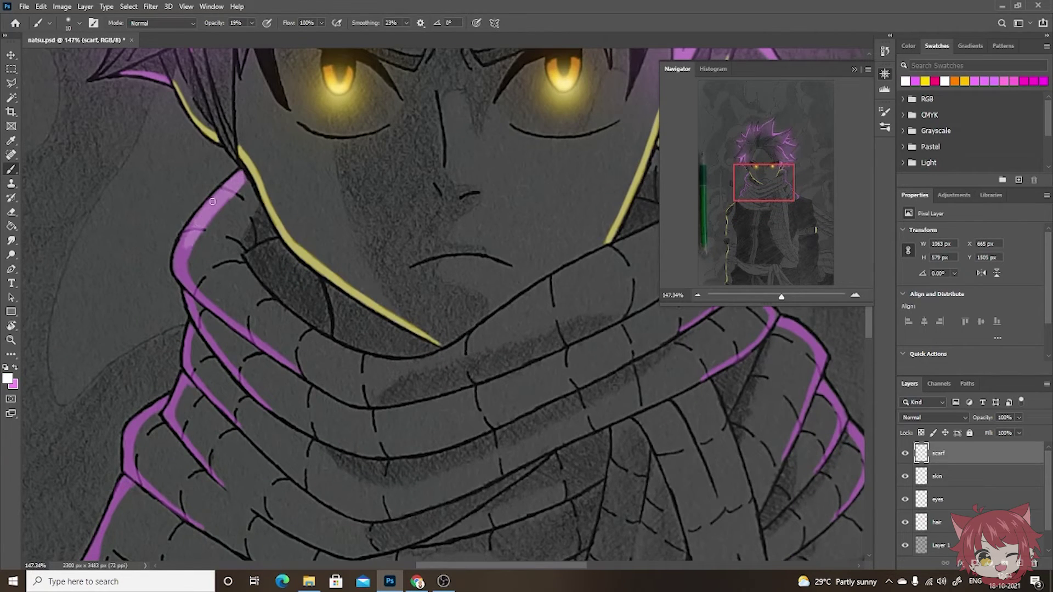
left_click_drag(181, 273, 296, 370)
scroll(387, 275, "right", 5)
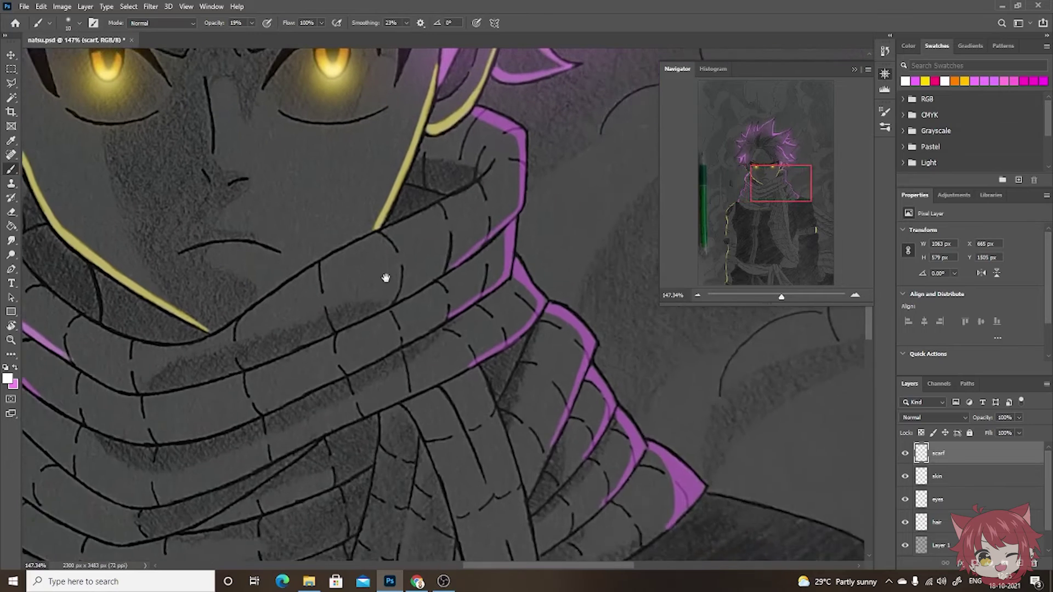
scroll(419, 189, "up", 1)
left_click_drag(456, 208, 391, 345)
scroll(391, 345, "down", 3)
scroll(391, 346, "left", 2)
left_click_drag(521, 206, 479, 351)
- Brighten the collar edge, its triangular tip and nearby scarf edge with purple
scroll(480, 351, "down", 3)
scroll(480, 351, "right", 4)
mouse_move(442, 204)
left_mouse_down()
mouse_move(483, 231)
mouse_move(469, 297)
left_mouse_up()
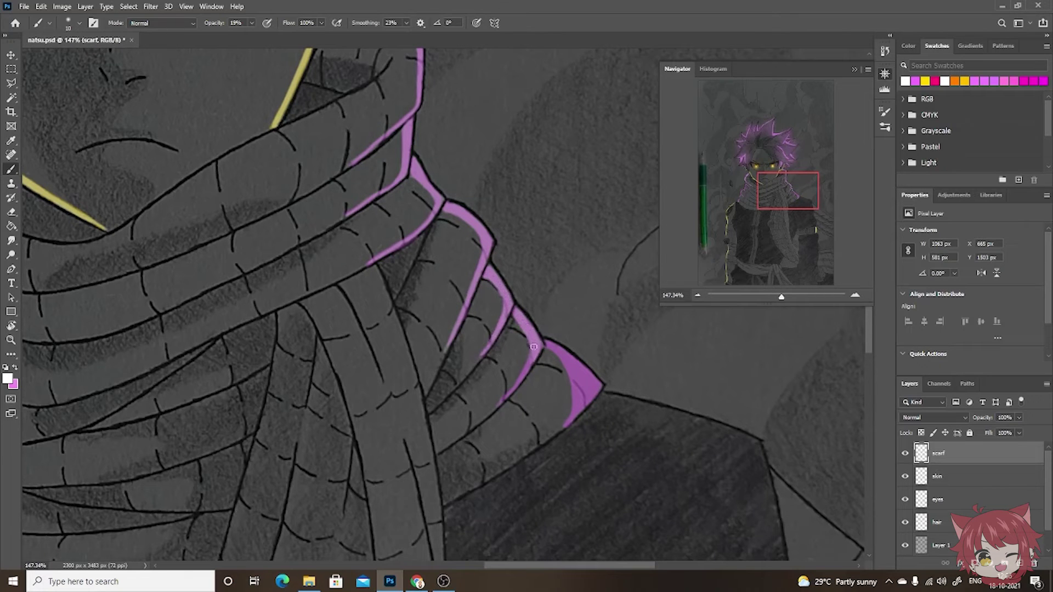
left_click_drag(561, 357, 581, 384)
scroll(567, 330, "left", 5)
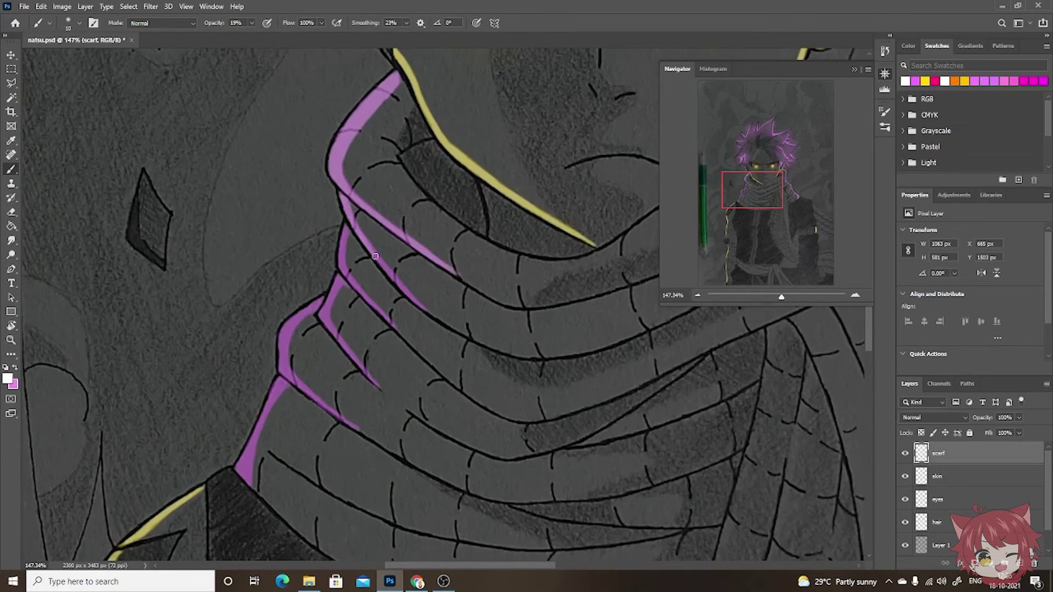
left_click_drag(375, 256, 345, 229)
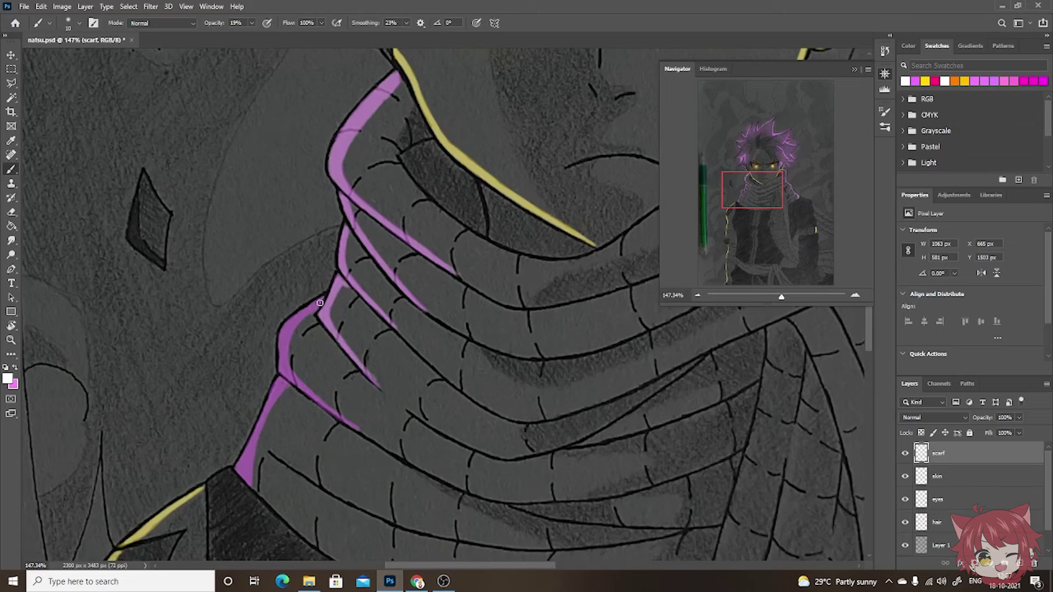
mouse_move(320, 302)
left_mouse_down()
mouse_move(282, 362)
mouse_move(359, 428)
left_mouse_up()
scroll(359, 428, "down", 3)
scroll(359, 428, "left", 3)
left_click_drag(405, 272, 360, 346)
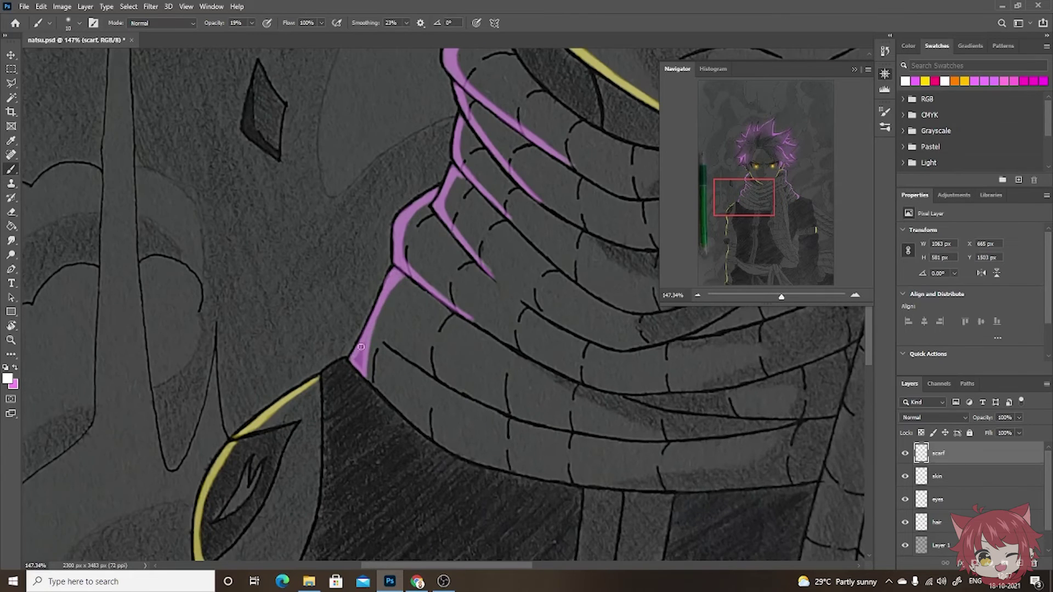
- Back at purple and 29% opacity, paint a rim along the trailing scarf end
key("ctrl+0")
scroll(586, 303, "up", 1)
scroll(586, 304, "up", 3)
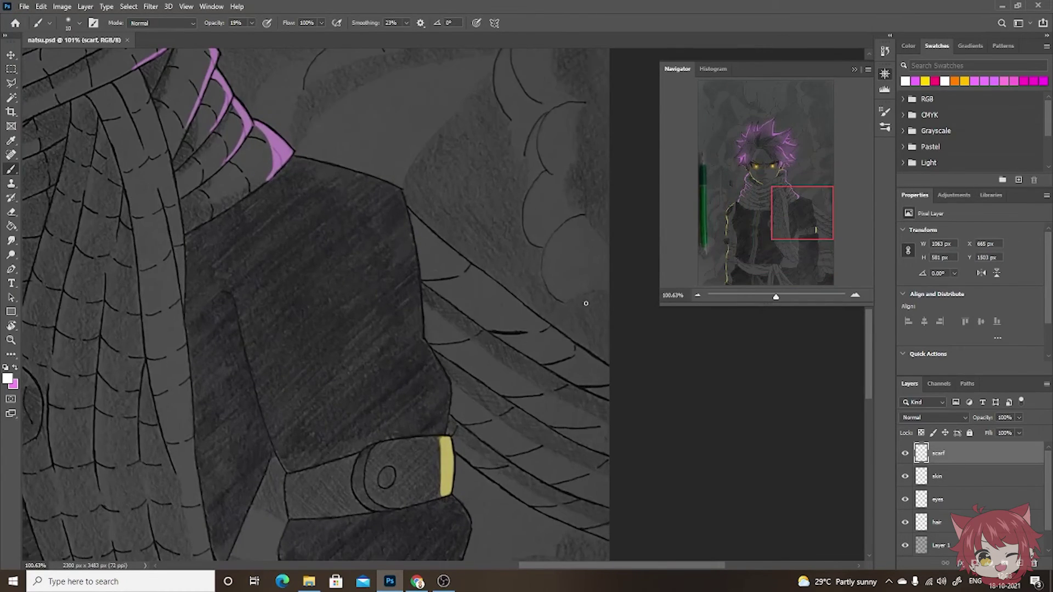
key("x")
key("2")
key("9")
scroll(475, 329, "down", 1)
scroll(474, 329, "right", 1)
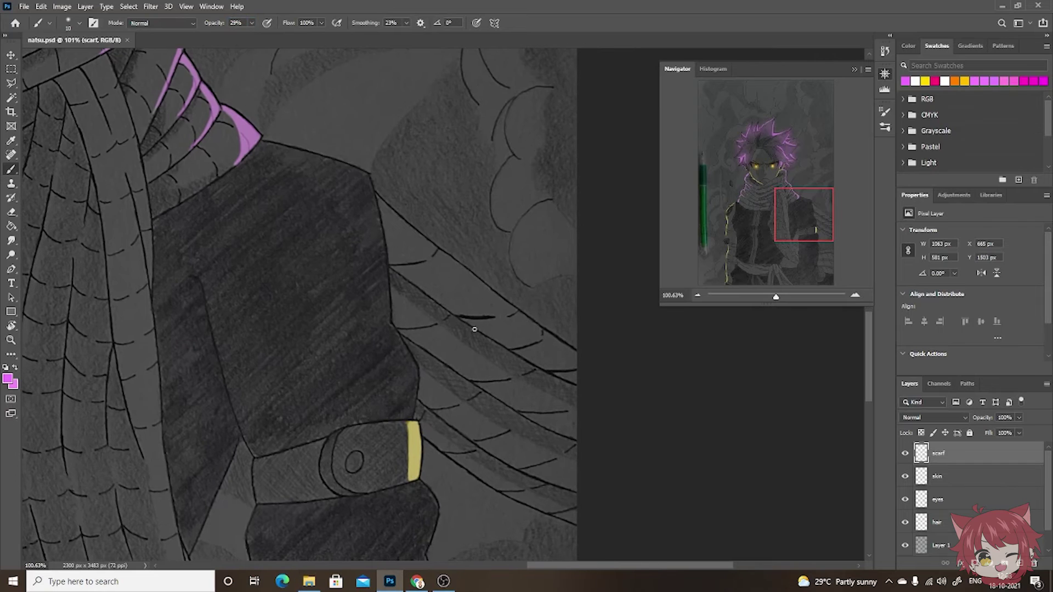
left_click_drag(456, 268, 578, 356)
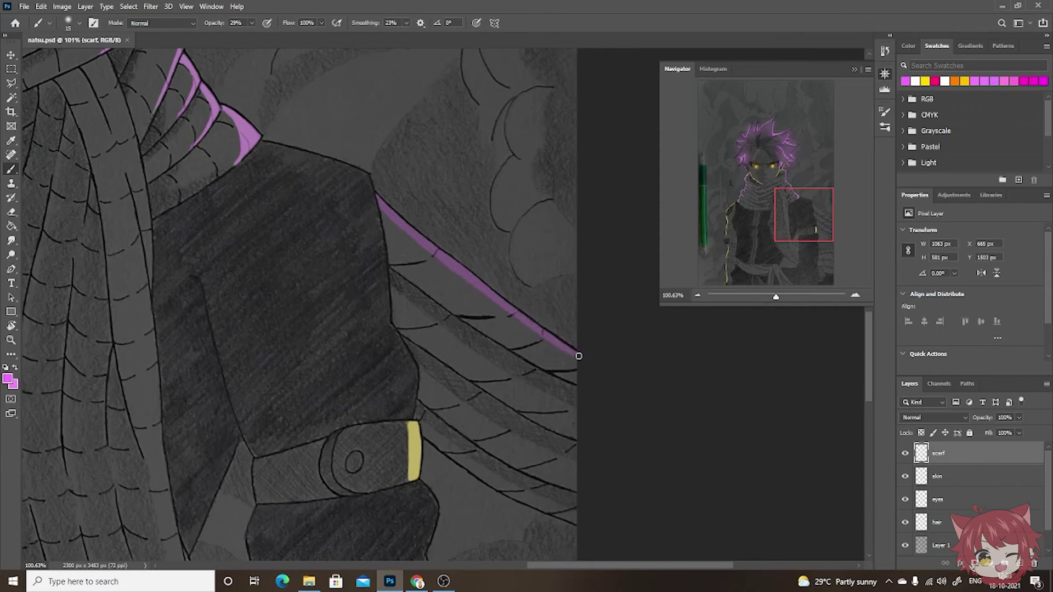
left_click_drag(421, 239, 576, 354)
- Paint purple along the lower scarf edge past the armband, undoing an overextended stroke
scroll(549, 329, "down", 1)
scroll(548, 329, "right", 1)
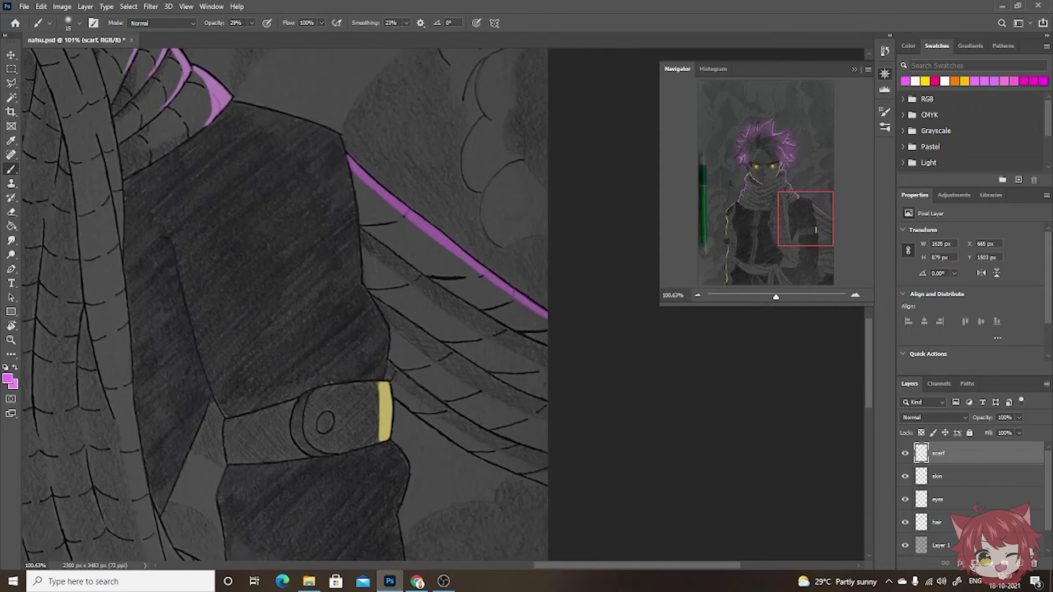
left_click_drag(401, 396, 404, 401)
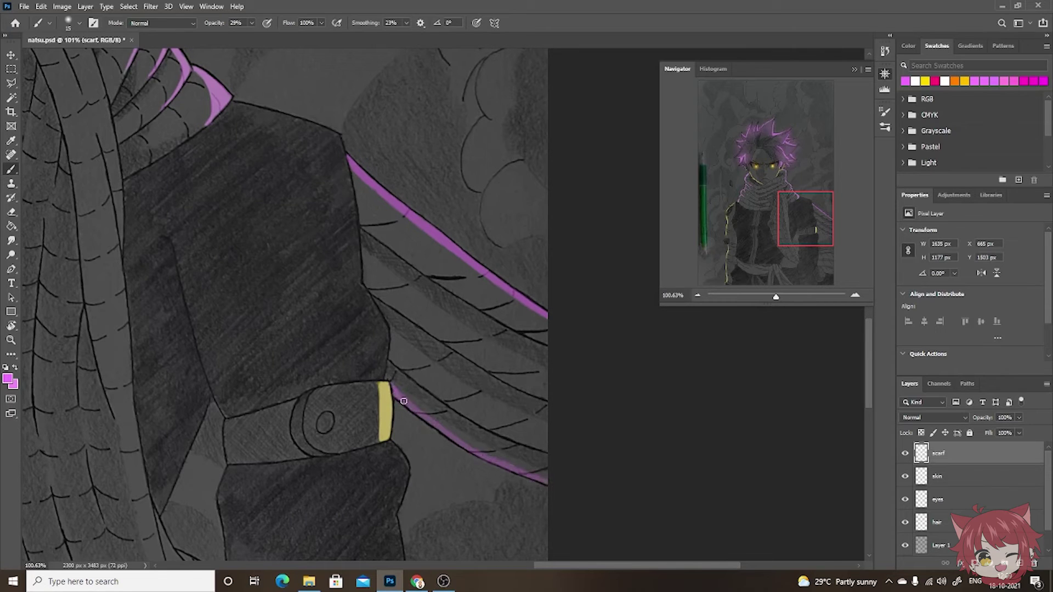
scroll(486, 457, "up", 1)
scroll(487, 457, "right", 1)
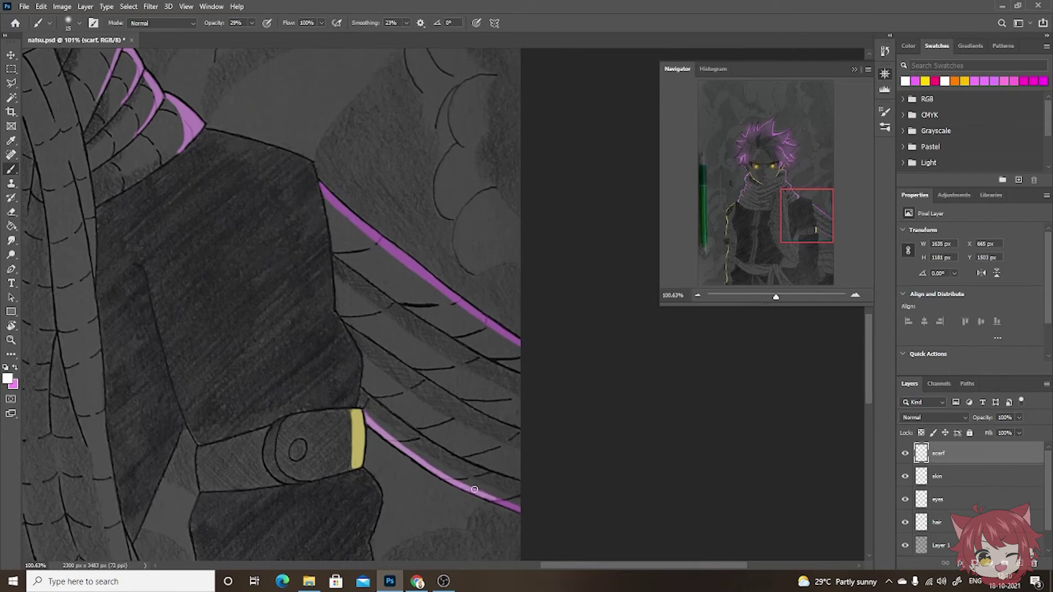
mouse_move(323, 188)
left_mouse_down()
mouse_move(479, 316)
mouse_move(460, 304)
left_mouse_up()
key("ctrl+z")
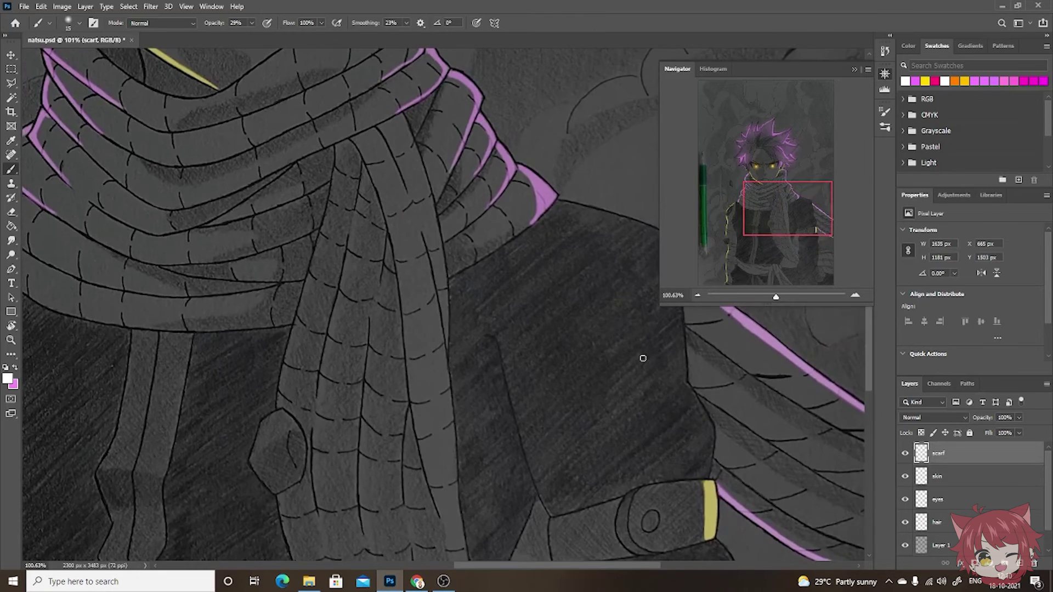
- Paint a thin purple rim line down the length of the hanging scarf fold
scroll(391, 158, "up", 2)
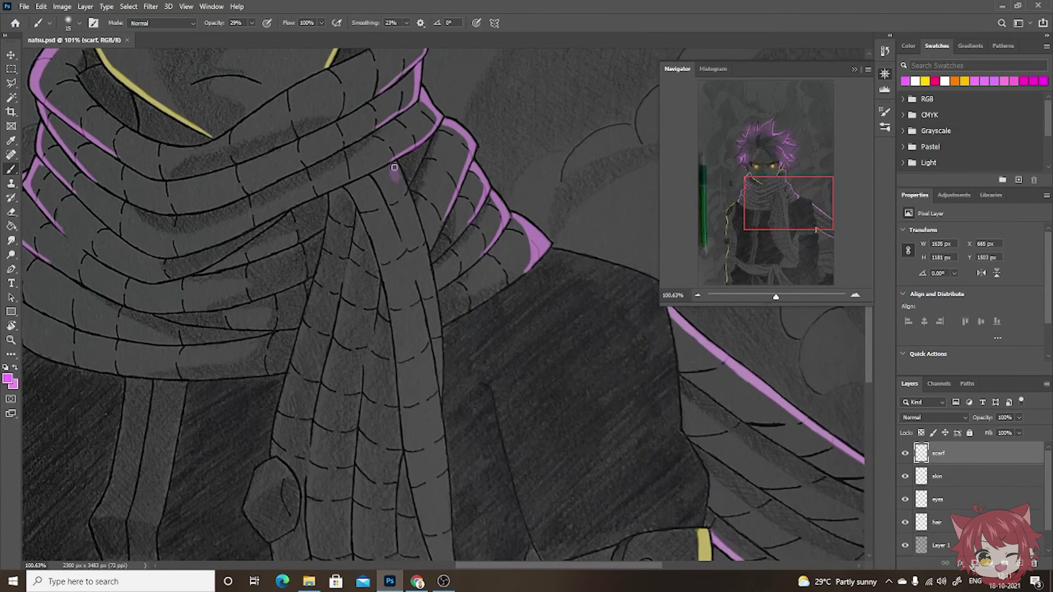
left_click_drag(420, 239, 438, 332)
left_click_drag(393, 173, 423, 390)
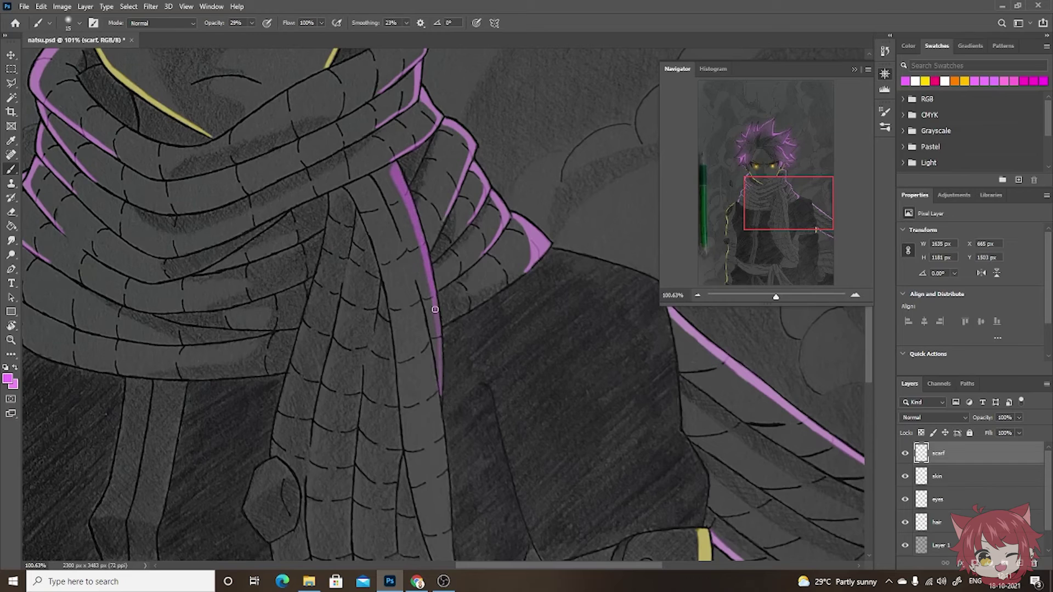
left_click_drag(373, 197, 397, 192)
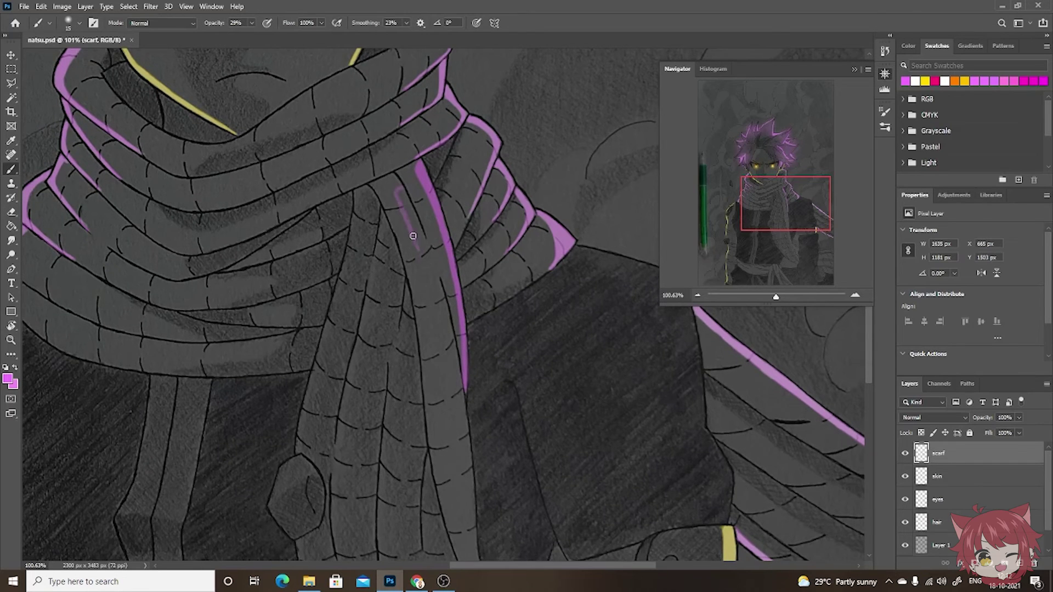
left_click_drag(413, 236, 468, 450)
left_click_drag(451, 345, 406, 199)
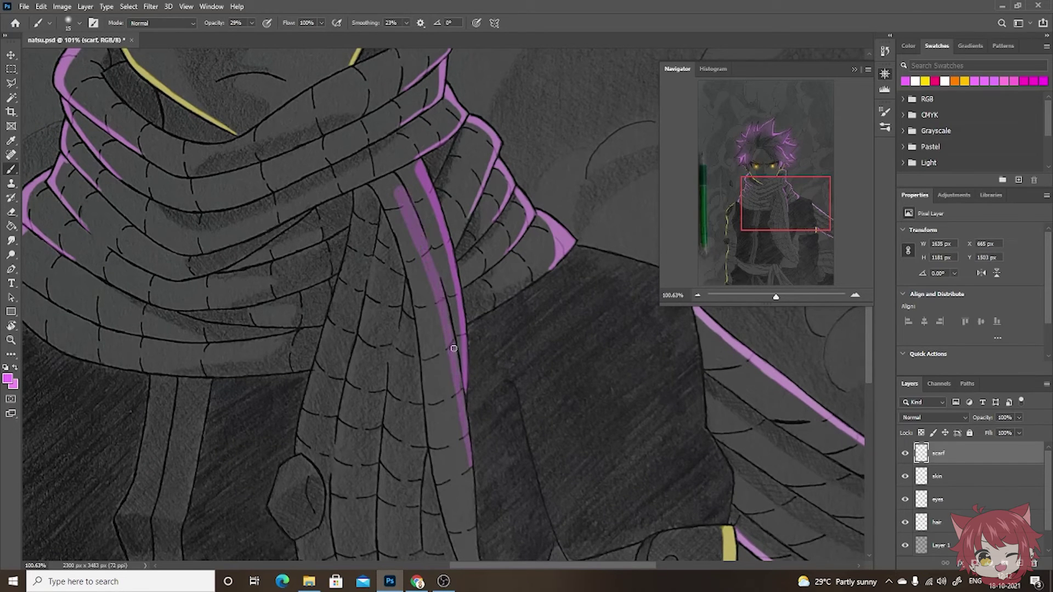
mouse_move(466, 440)
left_mouse_down()
mouse_move(432, 168)
mouse_move(446, 139)
left_mouse_up()
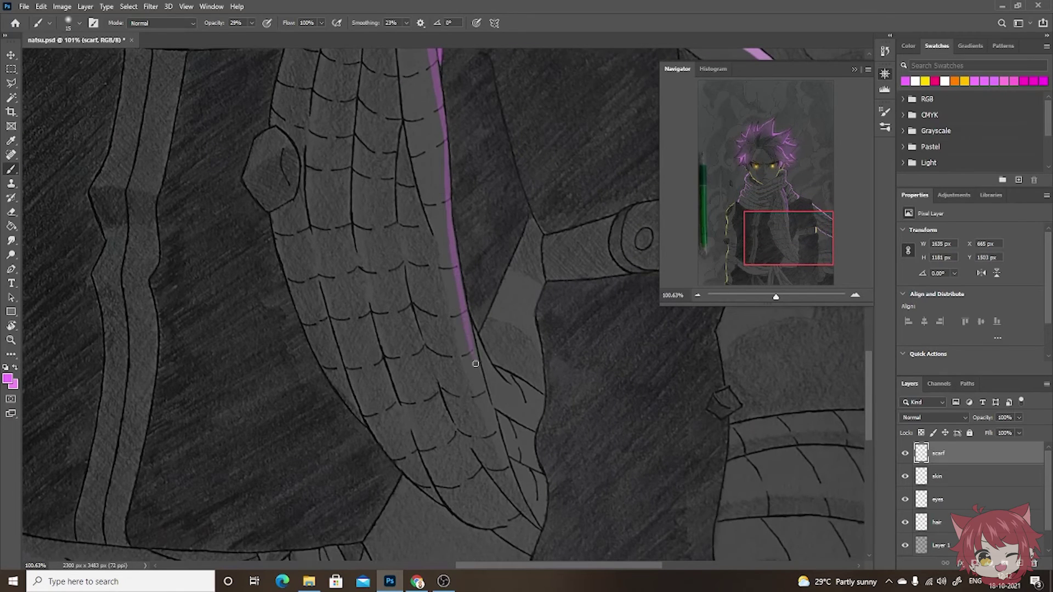
left_click_drag(475, 364, 541, 529)
- Strengthen the purple on the inner and lower fold and along the scarf tail's edge
left_click_drag(426, 164, 420, 269)
left_click_drag(369, 129, 392, 196)
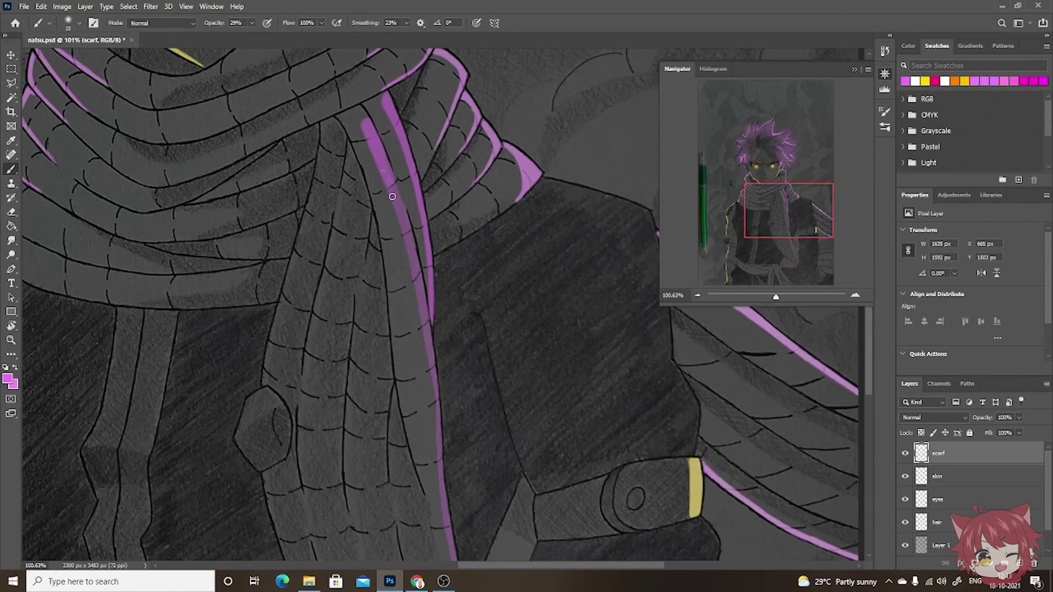
mouse_move(434, 384)
left_mouse_down()
mouse_move(449, 527)
mouse_move(426, 168)
left_mouse_up()
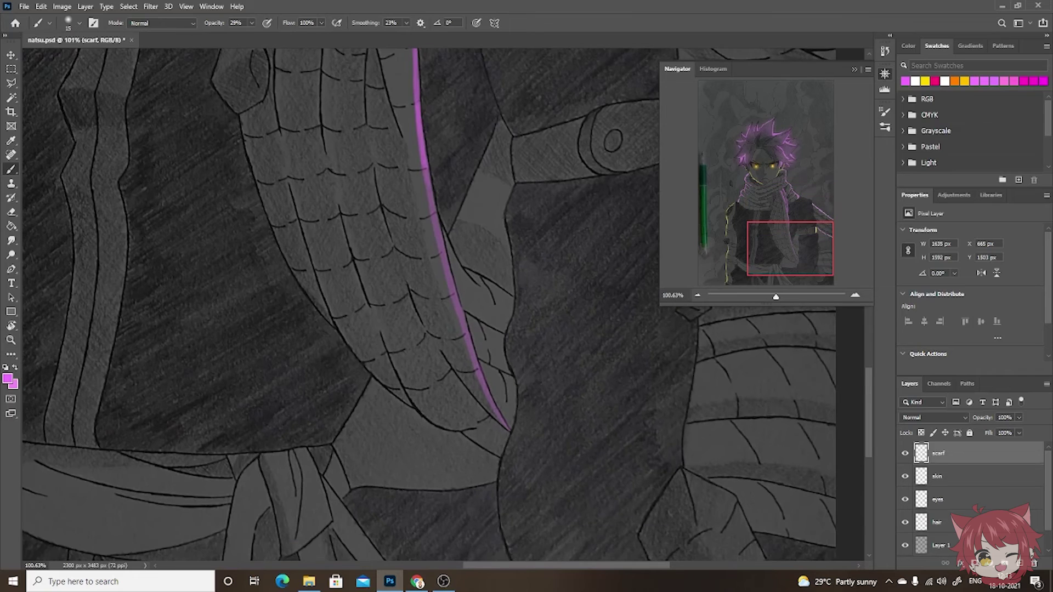
left_click_drag(434, 212, 483, 384)
left_click_drag(435, 261, 349, 274)
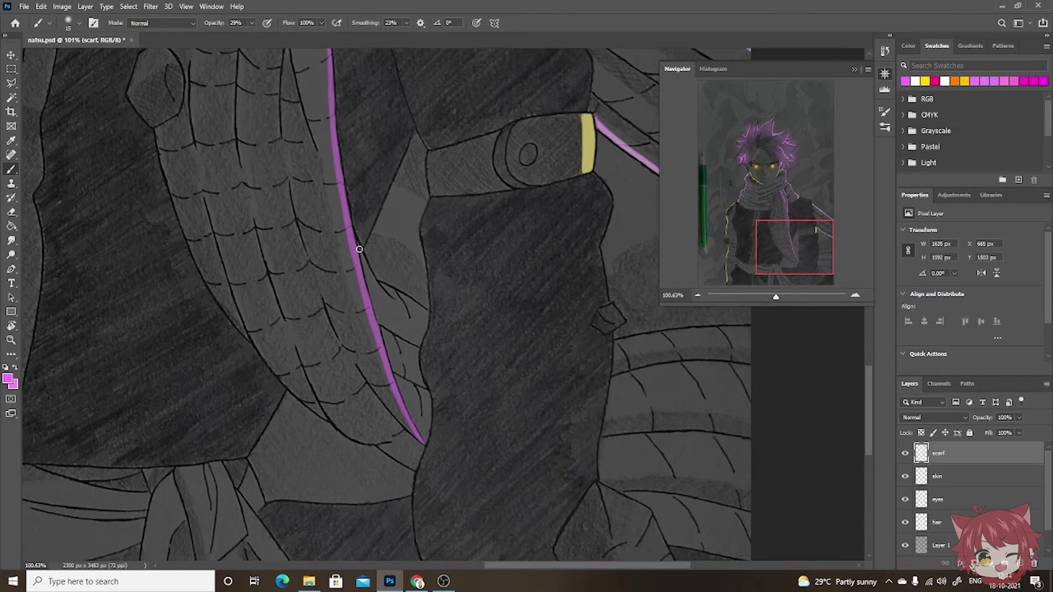
mouse_move(424, 313)
left_mouse_down()
mouse_move(214, 280)
mouse_move(540, 298)
mouse_move(403, 312)
mouse_move(482, 301)
mouse_move(488, 161)
left_mouse_up()
mouse_move(482, 366)
left_mouse_down()
mouse_move(461, 363)
mouse_move(532, 381)
left_mouse_up()
left_click_drag(359, 369, 554, 556)
- With white at 19% opacity, lighten the purple scarf edges near the neck
key("x")
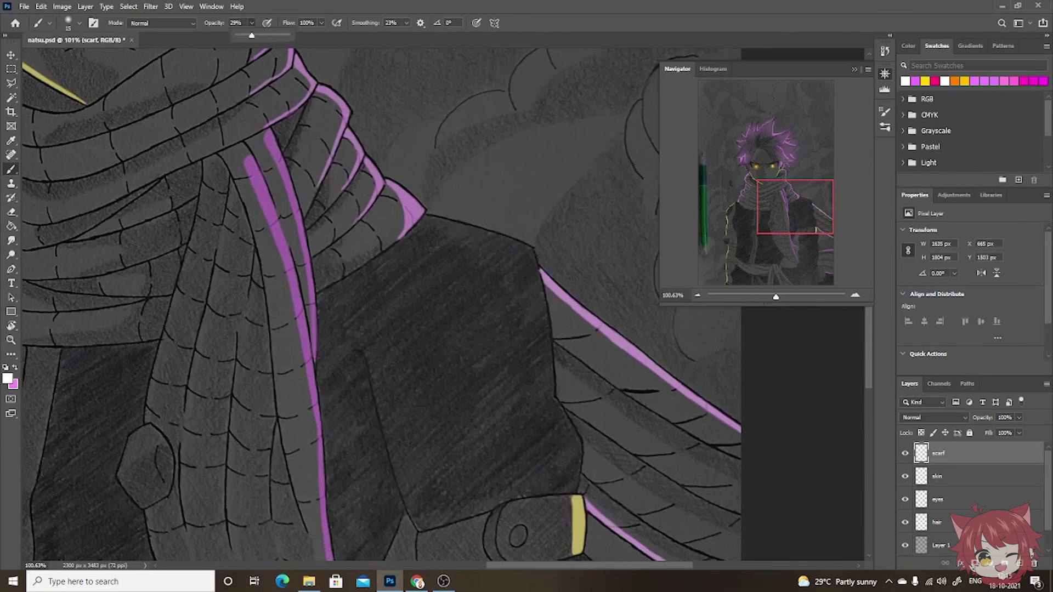
key("1")
key("9")
left_click_drag(267, 140, 372, 219)
mouse_move(401, 285)
left_mouse_down()
mouse_move(420, 433)
mouse_move(446, 275)
left_mouse_up()
mouse_move(378, 77)
left_mouse_down()
mouse_move(433, 250)
mouse_move(455, 449)
mouse_move(456, 271)
mouse_move(519, 451)
left_mouse_up()
key("ctrl+z")
left_click_drag(586, 459, 422, 387)
- Lighten the purple lines on the lower scarf and sleeve edge with white, then view the whole drawing
left_click_drag(329, 328, 384, 357)
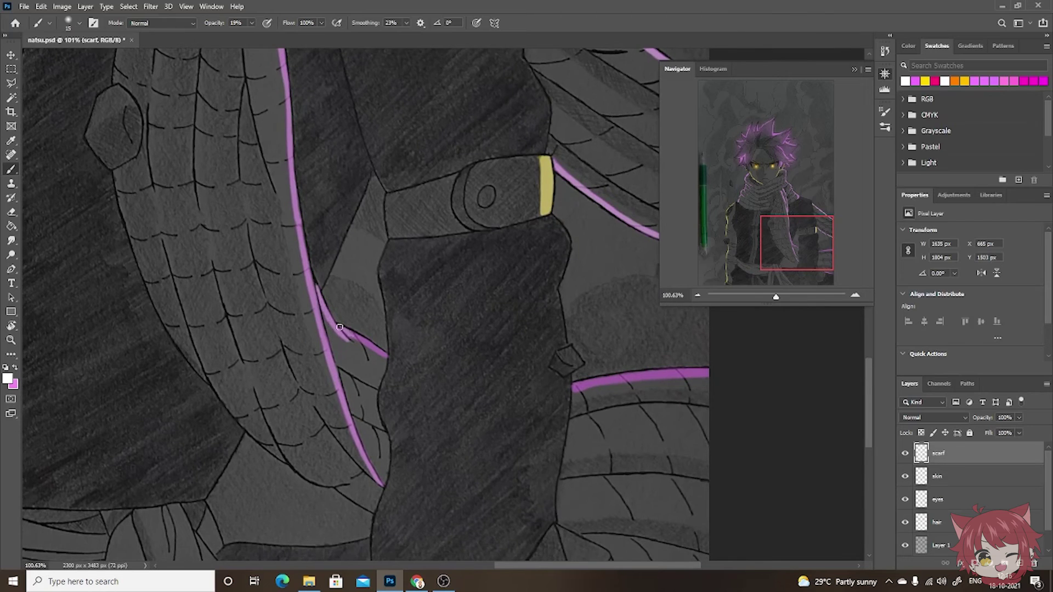
left_click_drag(466, 384, 318, 248)
left_click_drag(422, 228, 554, 211)
mouse_move(489, 417)
left_mouse_down()
mouse_move(489, 340)
mouse_move(564, 354)
left_mouse_up()
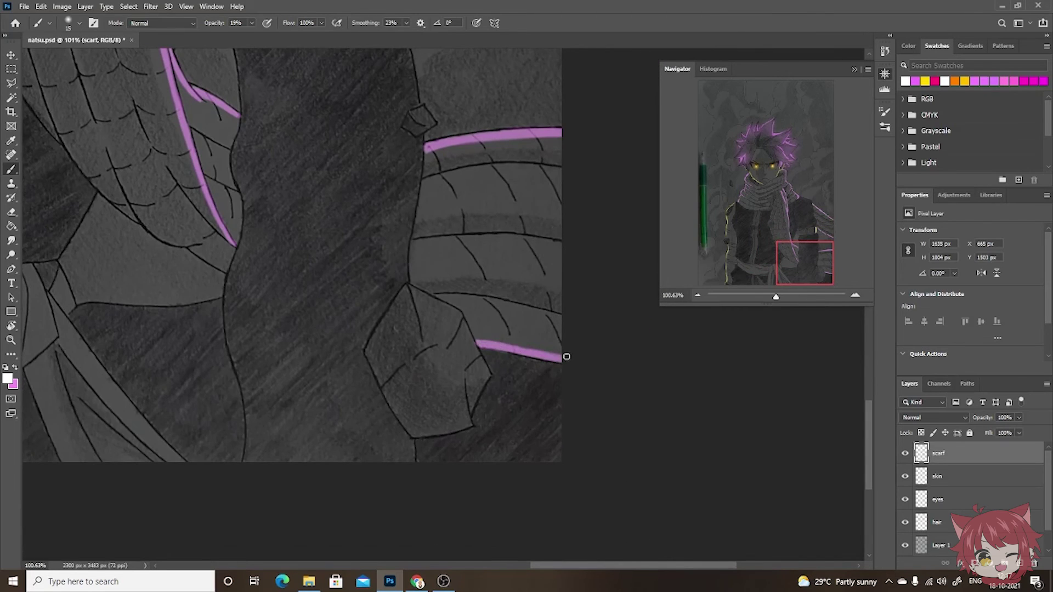
key("e")
key("ctrl+minus")
key("ctrl+0")
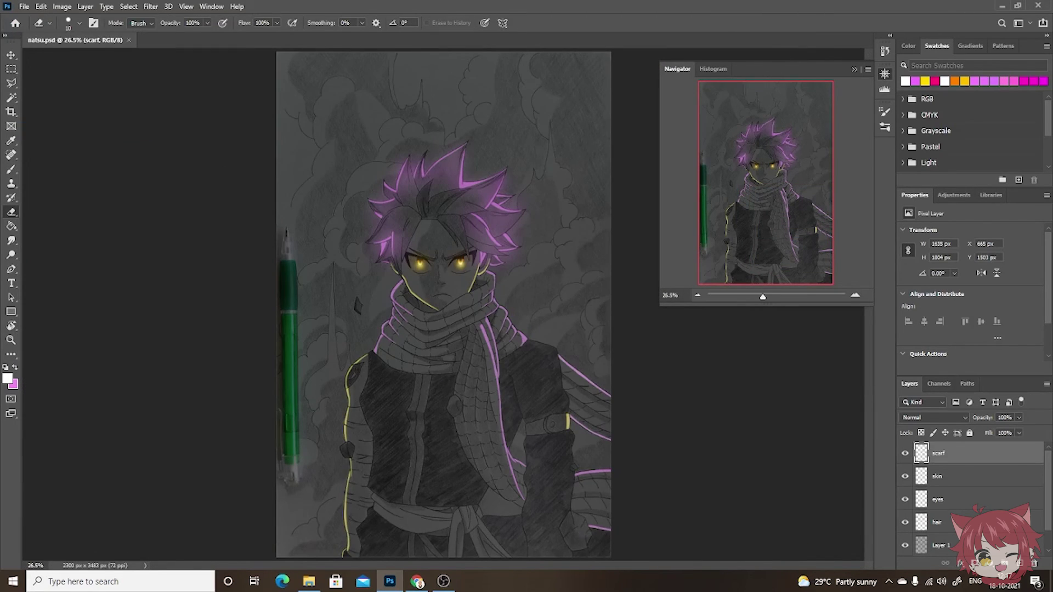
- Paint a bright purple rim along the lower scarf edge toward the knot
scroll(482, 538, "up", 5)
key("b")
left_click(915, 81)
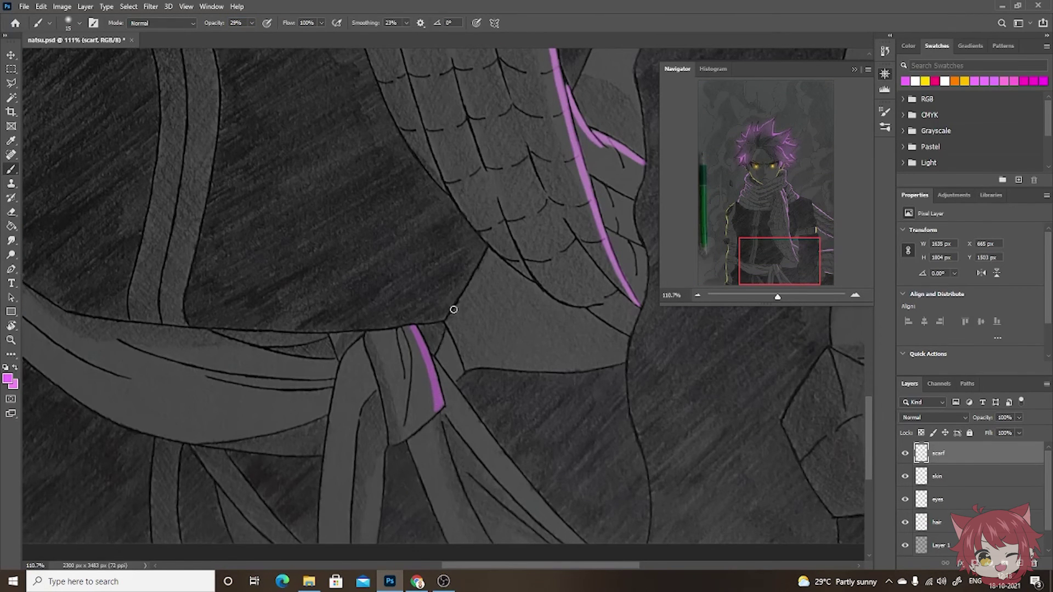
left_click_drag(454, 310, 429, 203)
left_click_drag(408, 252, 554, 435)
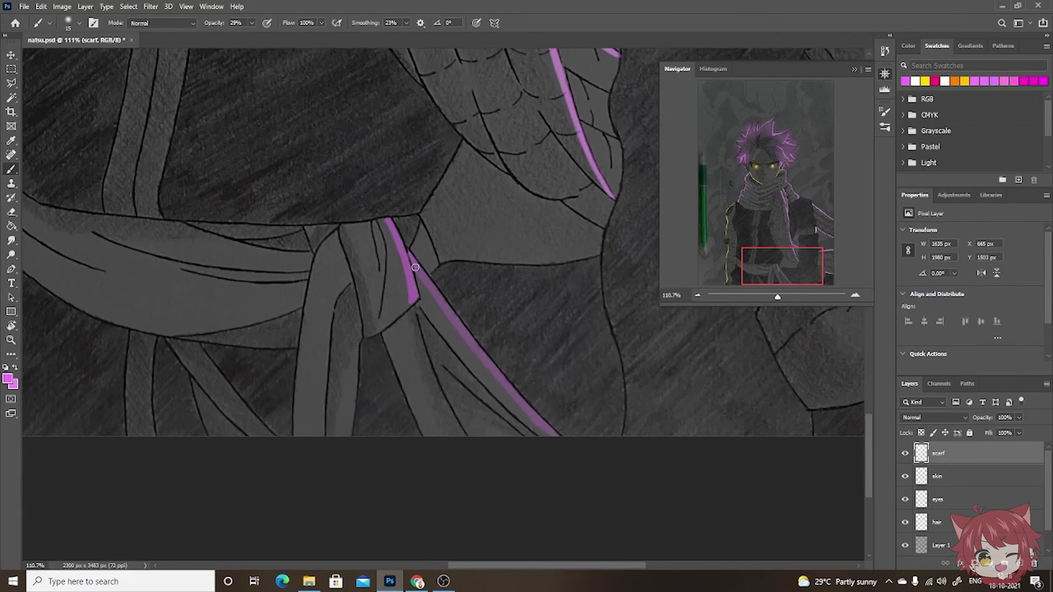
left_click_drag(415, 267, 555, 435)
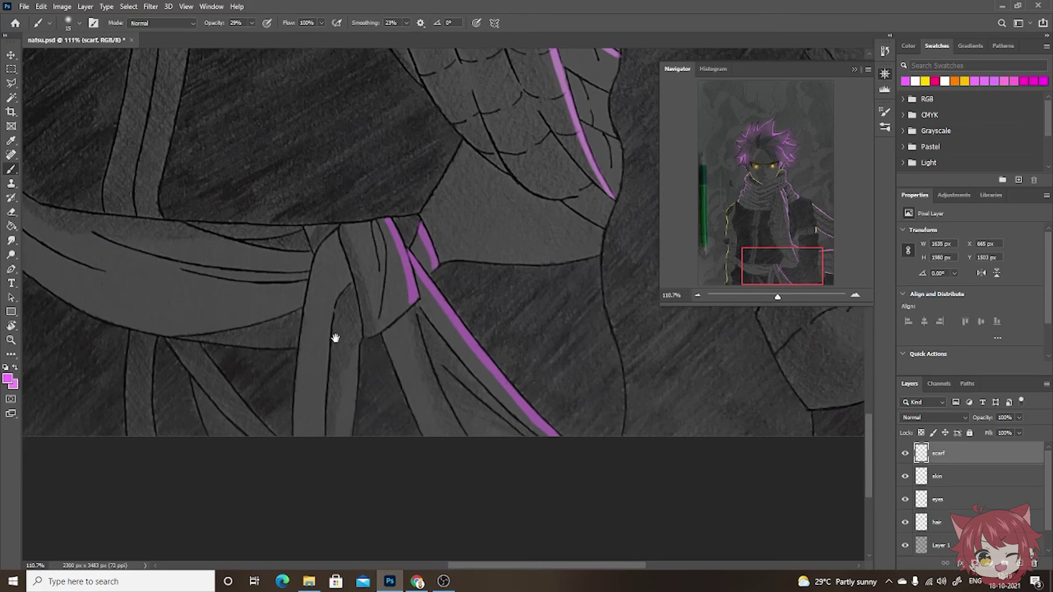
- Soften the magenta line near the sash knot with white, then fit the image to screen
left_click_drag(335, 338, 425, 379)
left_click_drag(138, 266, 366, 345)
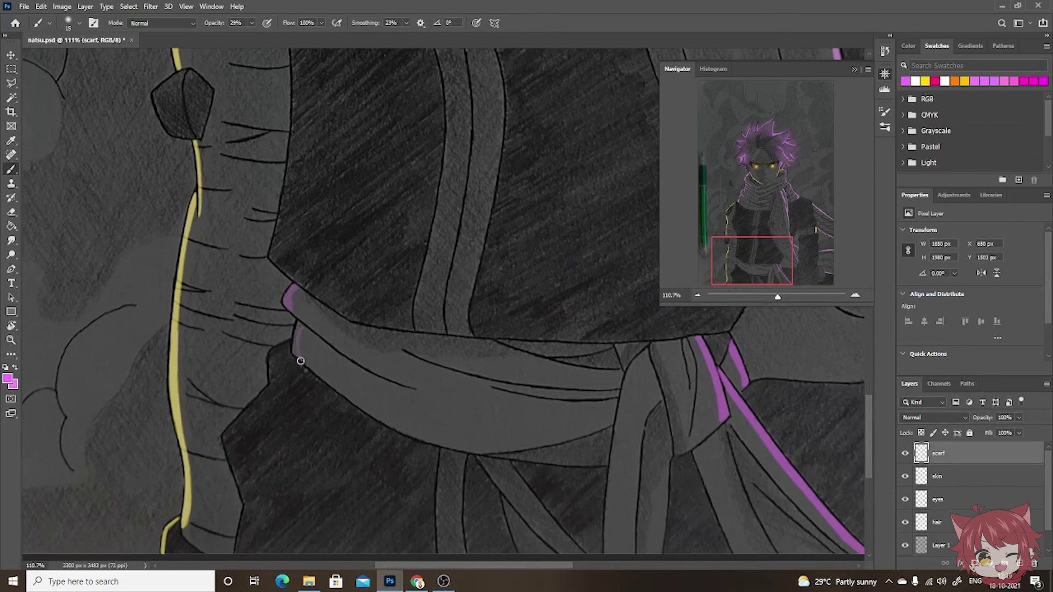
left_click_drag(297, 357, 206, 346)
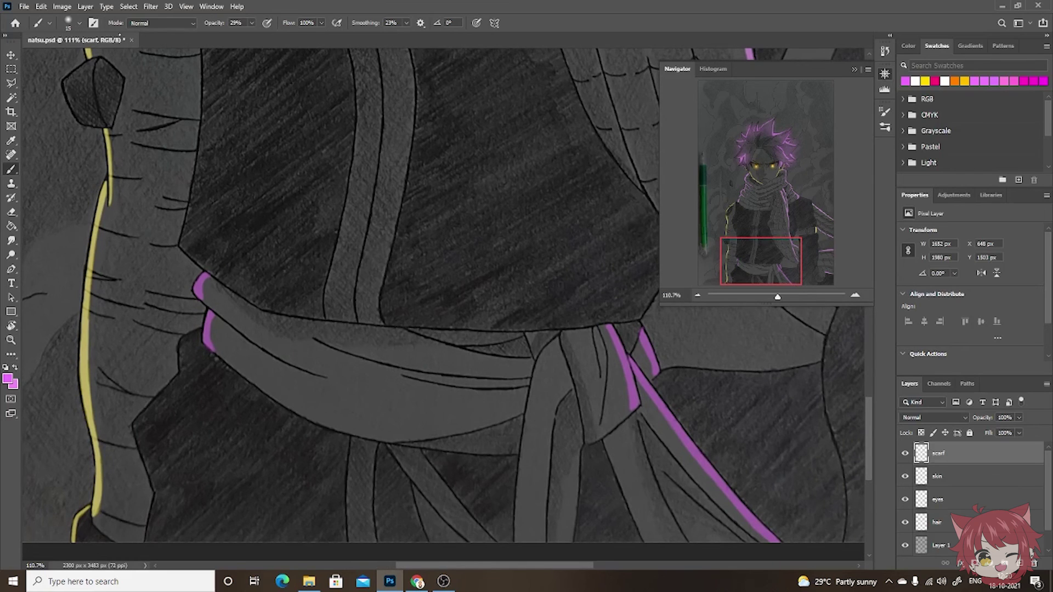
left_click_drag(622, 352, 545, 275)
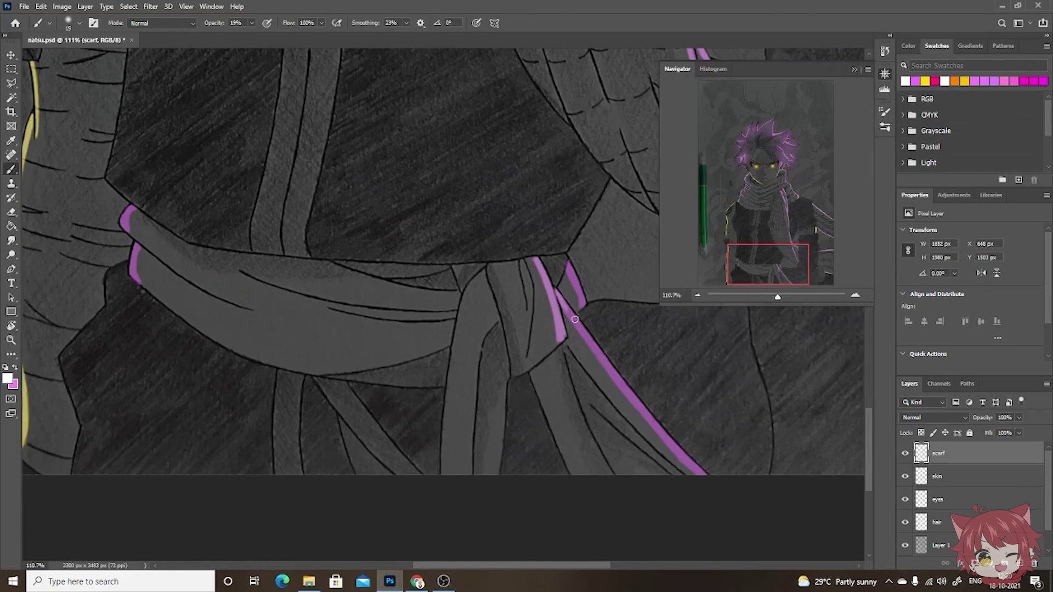
left_click_drag(575, 319, 709, 481)
left_click_drag(309, 275, 459, 325)
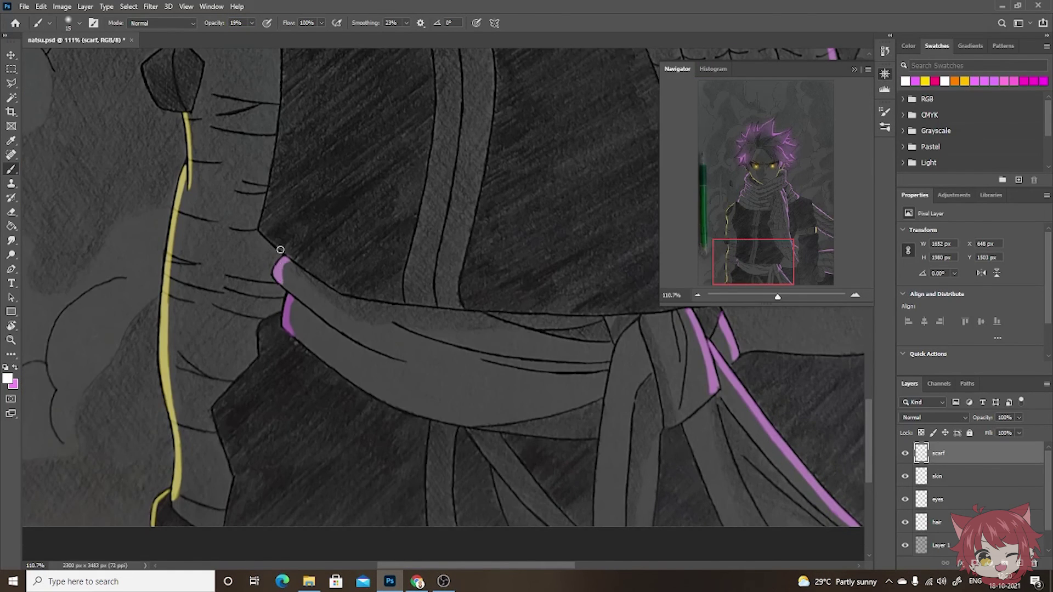
key("ctrl+0")
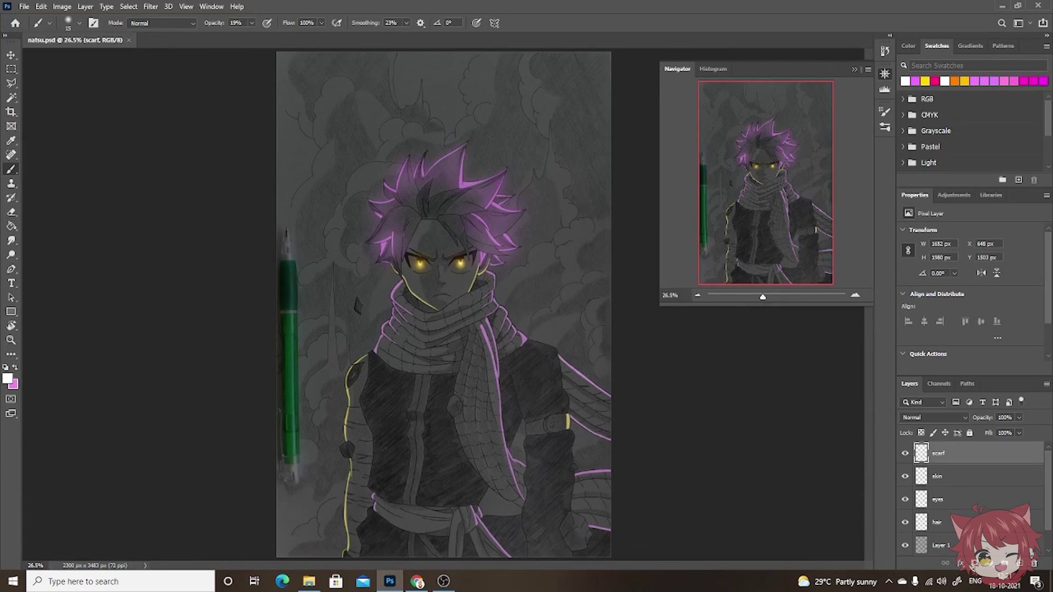
scroll(455, 251, "up", 5)
- With a 90-size soft yellow brush, glow the jaw, cheek and body's left edge
scroll(455, 251, "up", 3)
right_click(652, 107)
key("Return")
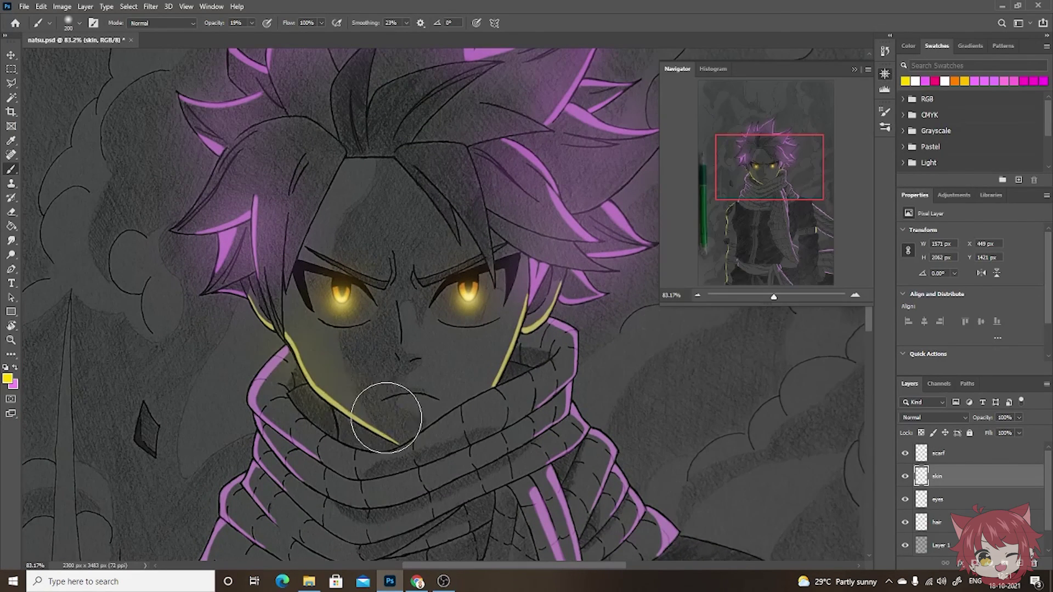
key("bracketleft")
key("bracketleft")
key("bracketleft")
mouse_move(386, 418)
left_mouse_down()
mouse_move(494, 329)
mouse_move(470, 388)
left_mouse_up()
scroll(317, 305, "down", 10)
left_click_drag(317, 306, 401, 310)
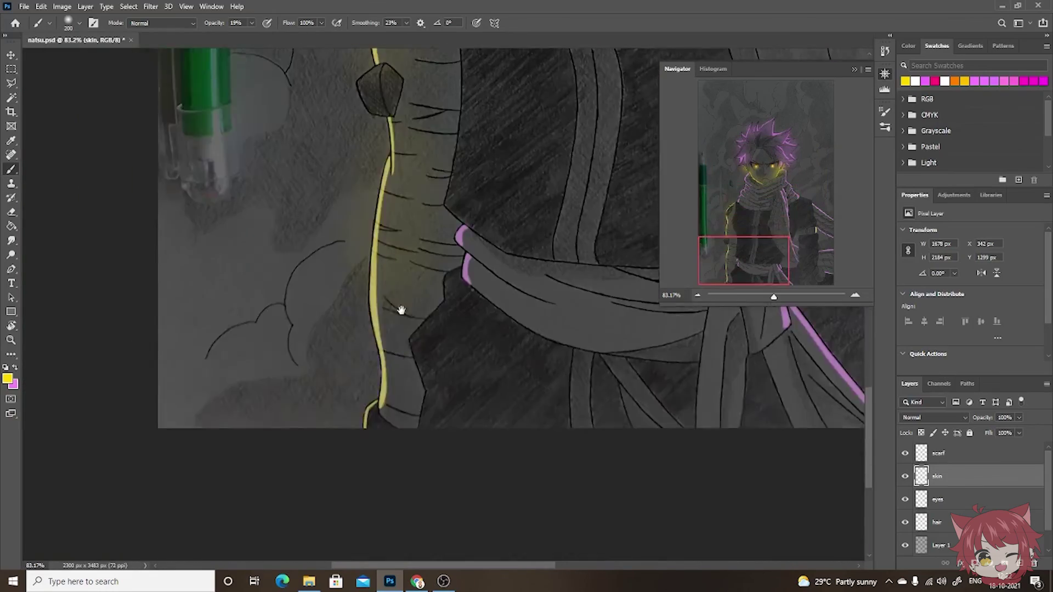
scroll(401, 311, "up", 5)
mouse_move(376, 152)
left_mouse_down()
mouse_move(357, 340)
mouse_move(381, 536)
left_mouse_up()
- Add a short extra yellow glow stroke on the skin edge
scroll(435, 426, "down", 3)
scroll(380, 536, "up", 4)
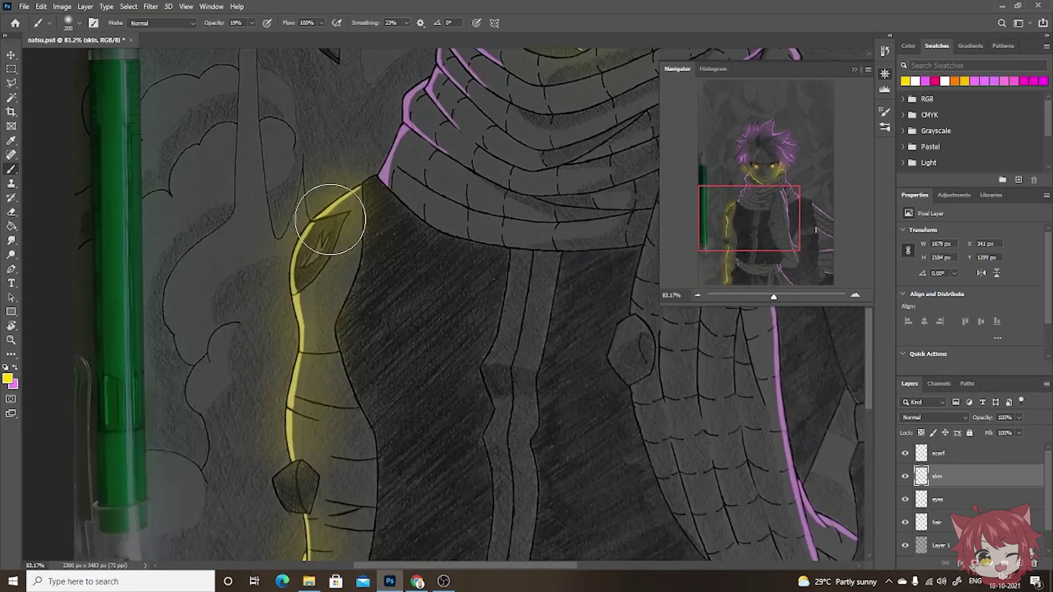
scroll(329, 219, "down", 3)
scroll(330, 220, "right", 8)
left_click_drag(489, 218, 493, 241)
scroll(301, 230, "up", 10)
scroll(301, 231, "left", 5)
- Paint soft pink glow along the scarf and over its wraps near the neck
left_click(347, 328, "alt")
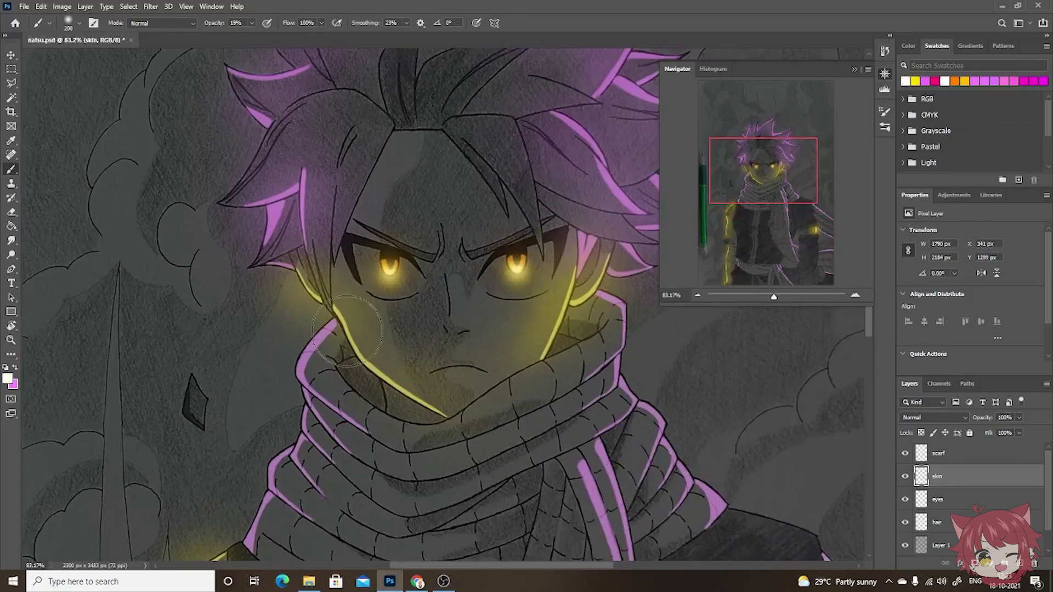
scroll(346, 328, "down", 3)
scroll(376, 277, "down", 8)
scroll(376, 277, "left", 5)
scroll(357, 329, "down", 2)
scroll(377, 400, "right", 5)
scroll(376, 400, "up", 6)
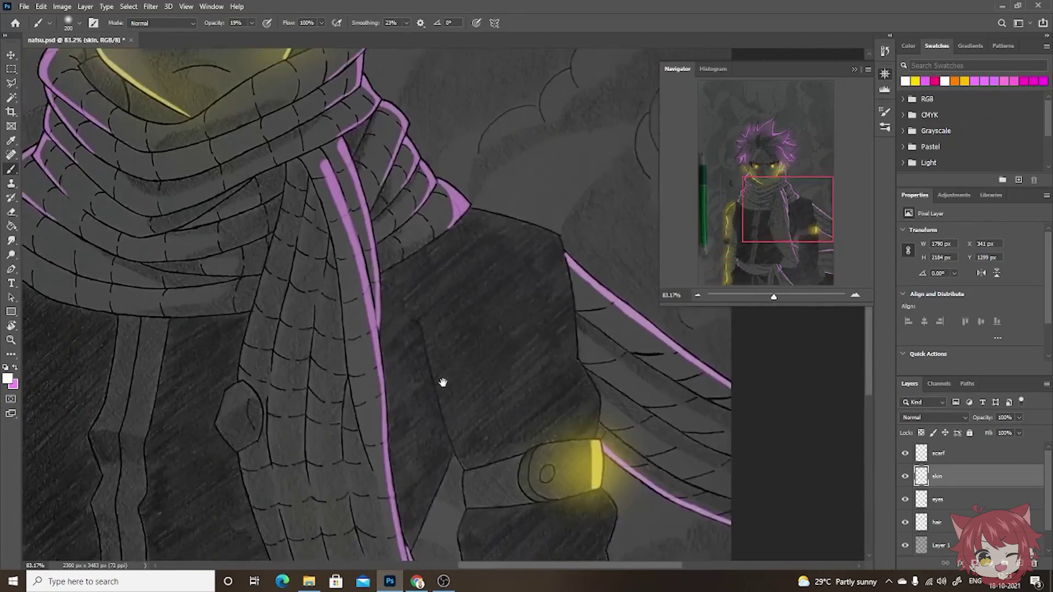
left_click_drag(443, 382, 443, 307)
scroll(442, 307, "up", 1)
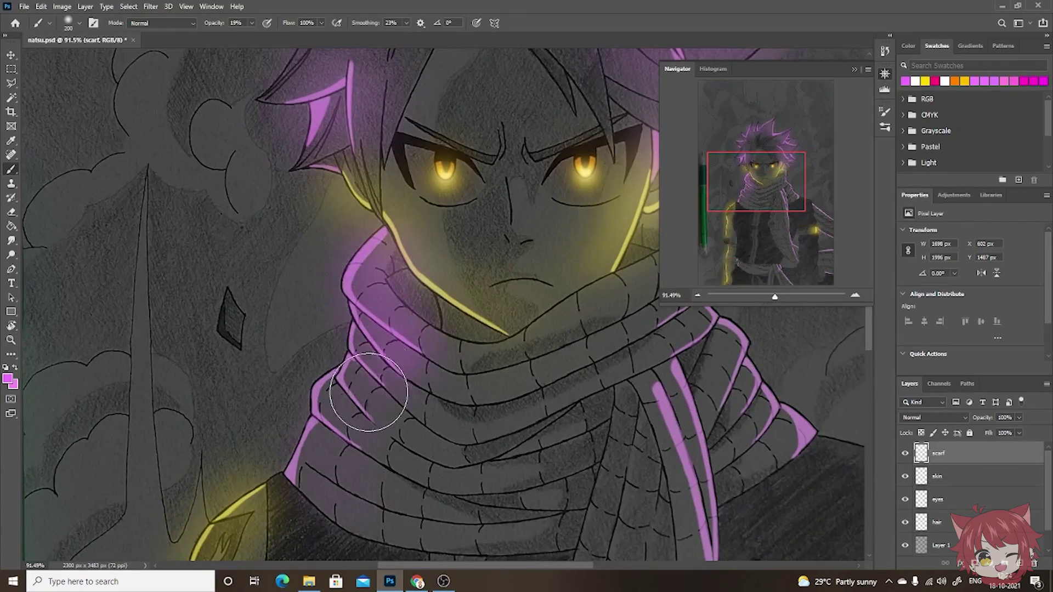
left_click_drag(369, 391, 329, 488)
scroll(329, 488, "down", 3)
scroll(329, 489, "right", 3)
scroll(576, 216, "up", 1)
left_click_drag(575, 216, 499, 489)
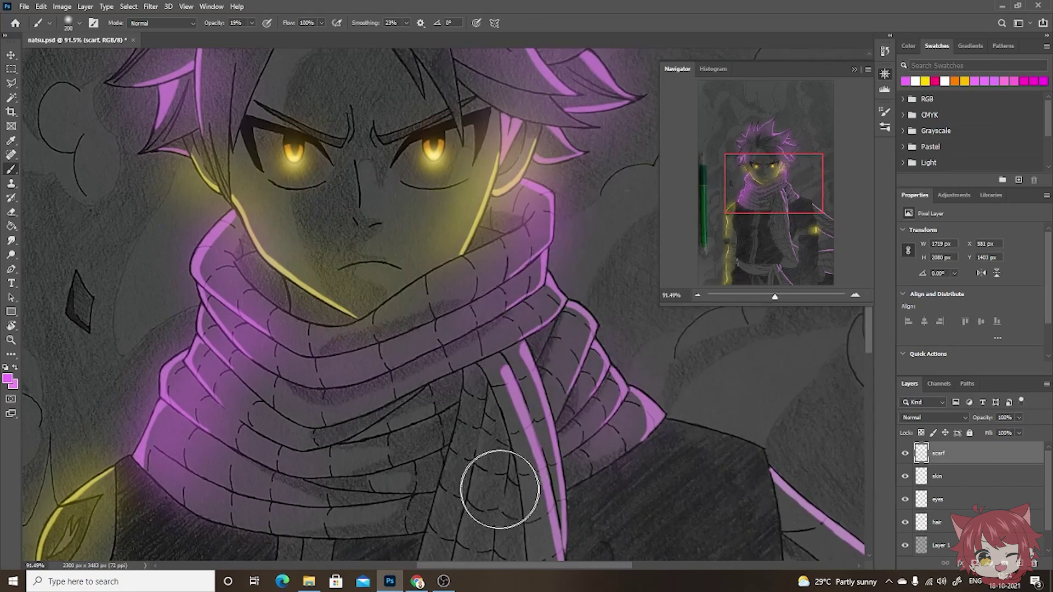
- Add soft pink glow along the sleeve edge by the right shoulder
mouse_move(653, 419)
left_mouse_down()
mouse_move(282, 263)
mouse_move(217, 285)
left_mouse_up()
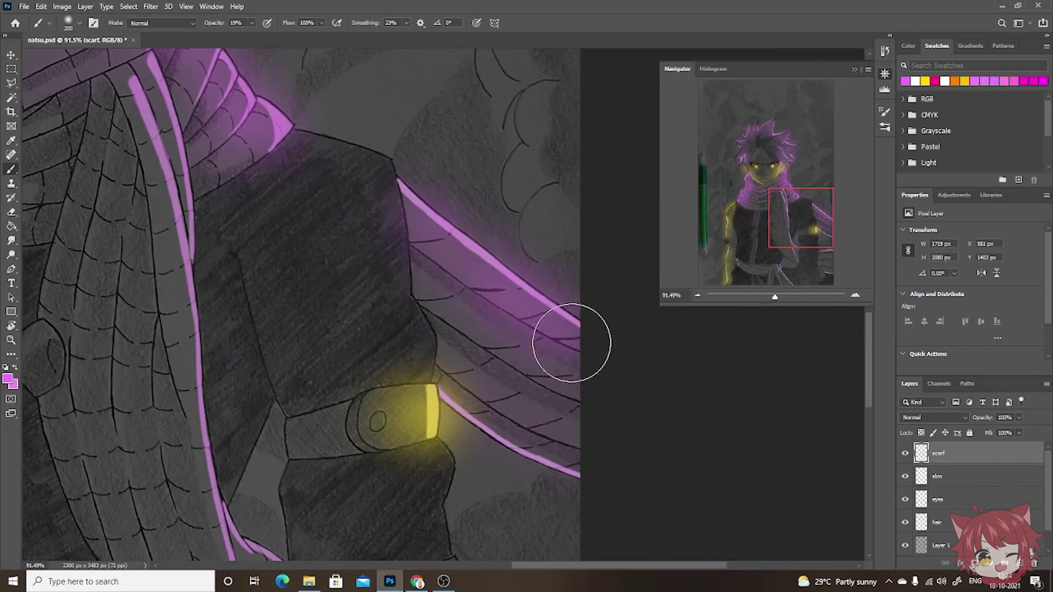
scroll(388, 216, "up", 3)
scroll(388, 217, "left", 4)
scroll(490, 553, "down", 5)
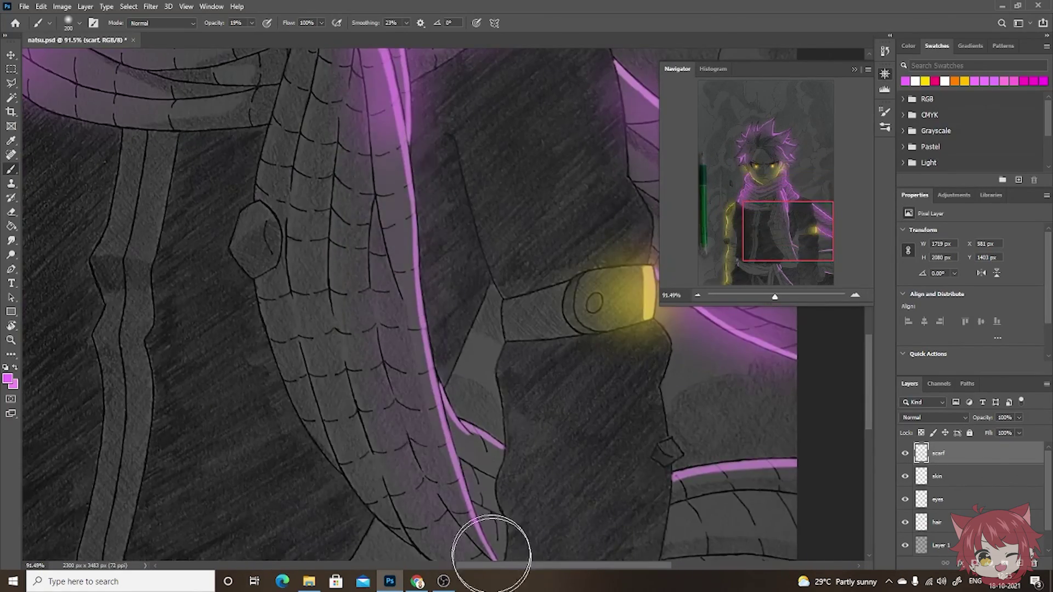
scroll(430, 336, "down", 2)
scroll(429, 336, "down", 3)
scroll(430, 336, "right", 3)
left_click_drag(598, 236, 500, 258)
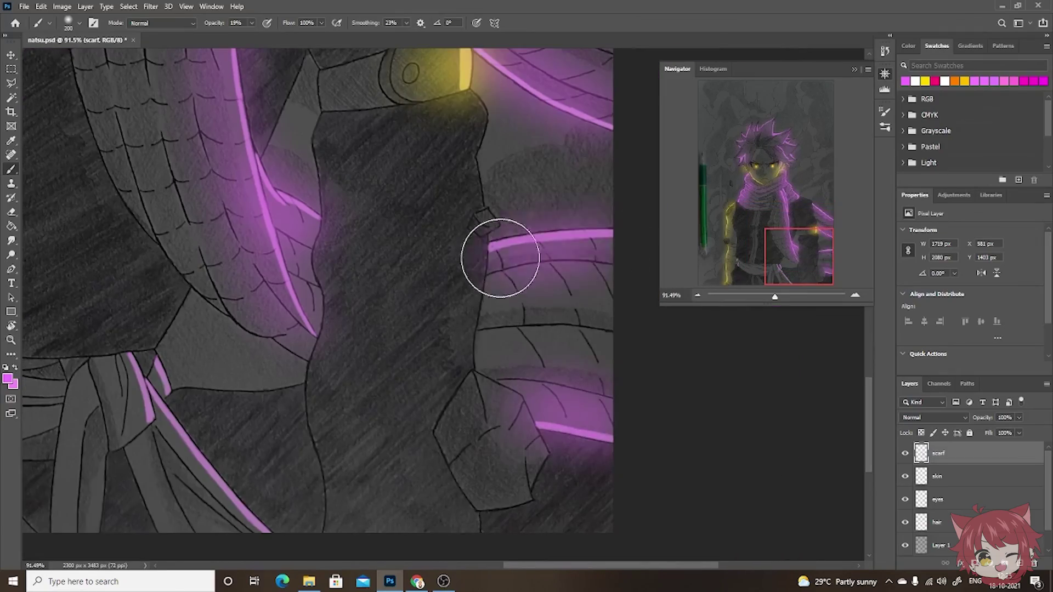
scroll(500, 257, "up", 5)
scroll(165, 269, "down", 5)
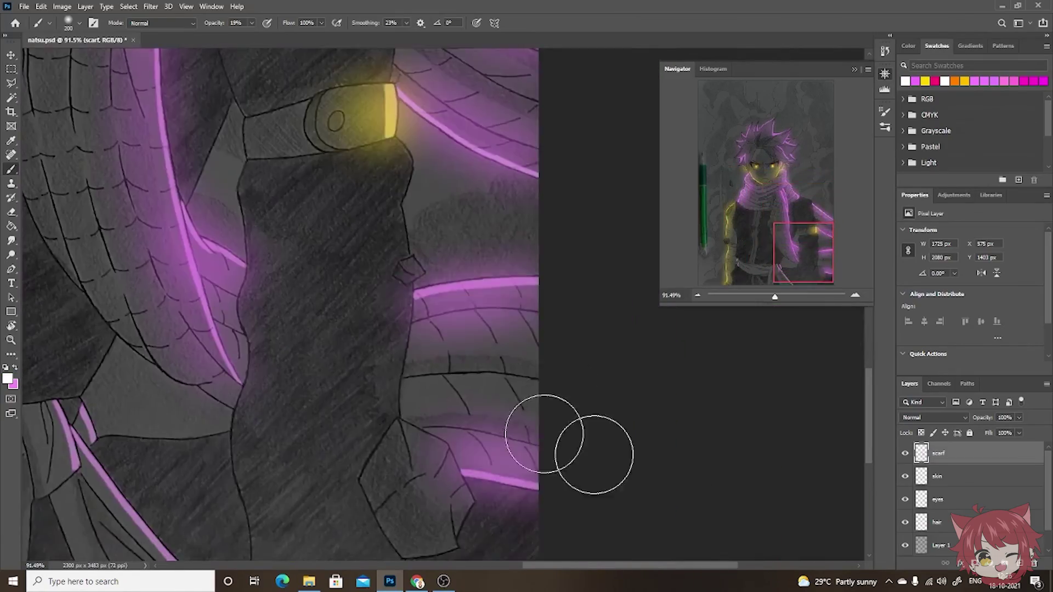